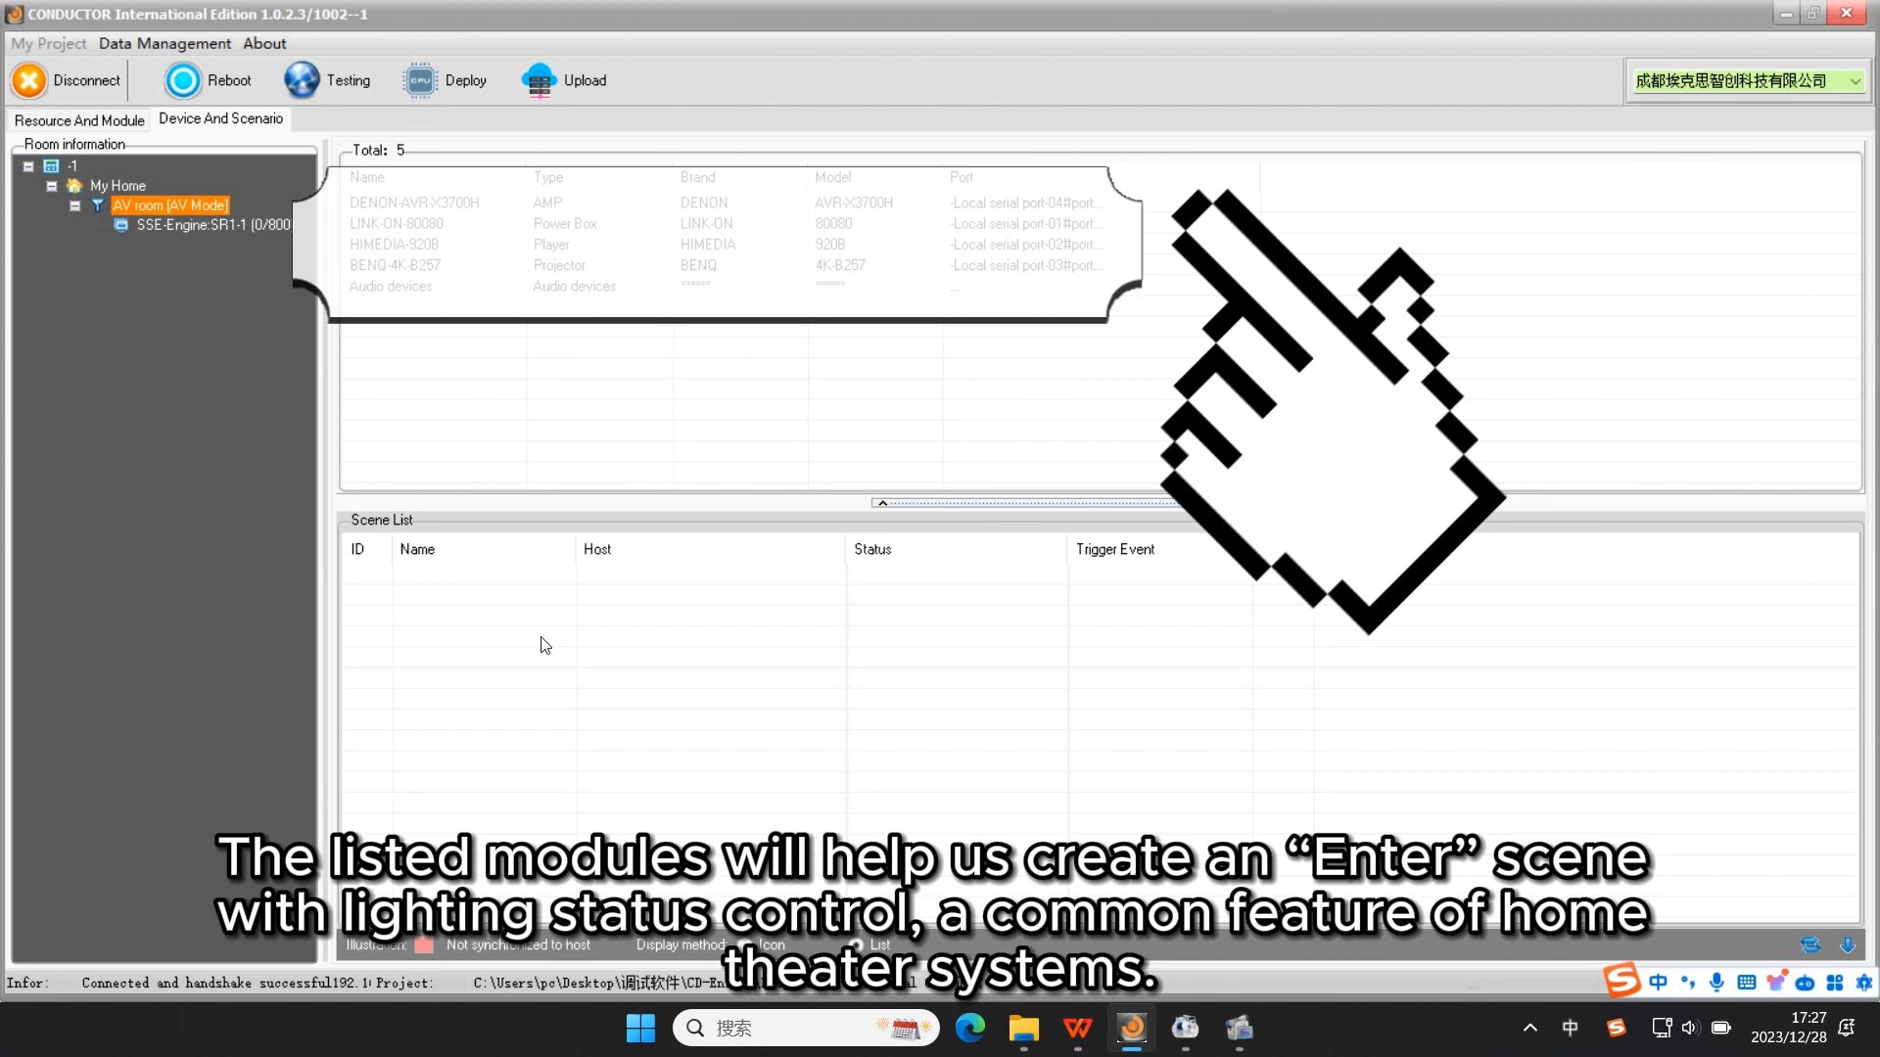
Step: Create a new scenario named Enter for the AV room and give it the light bulb icon
right_click(494, 627)
left_click(433, 646)
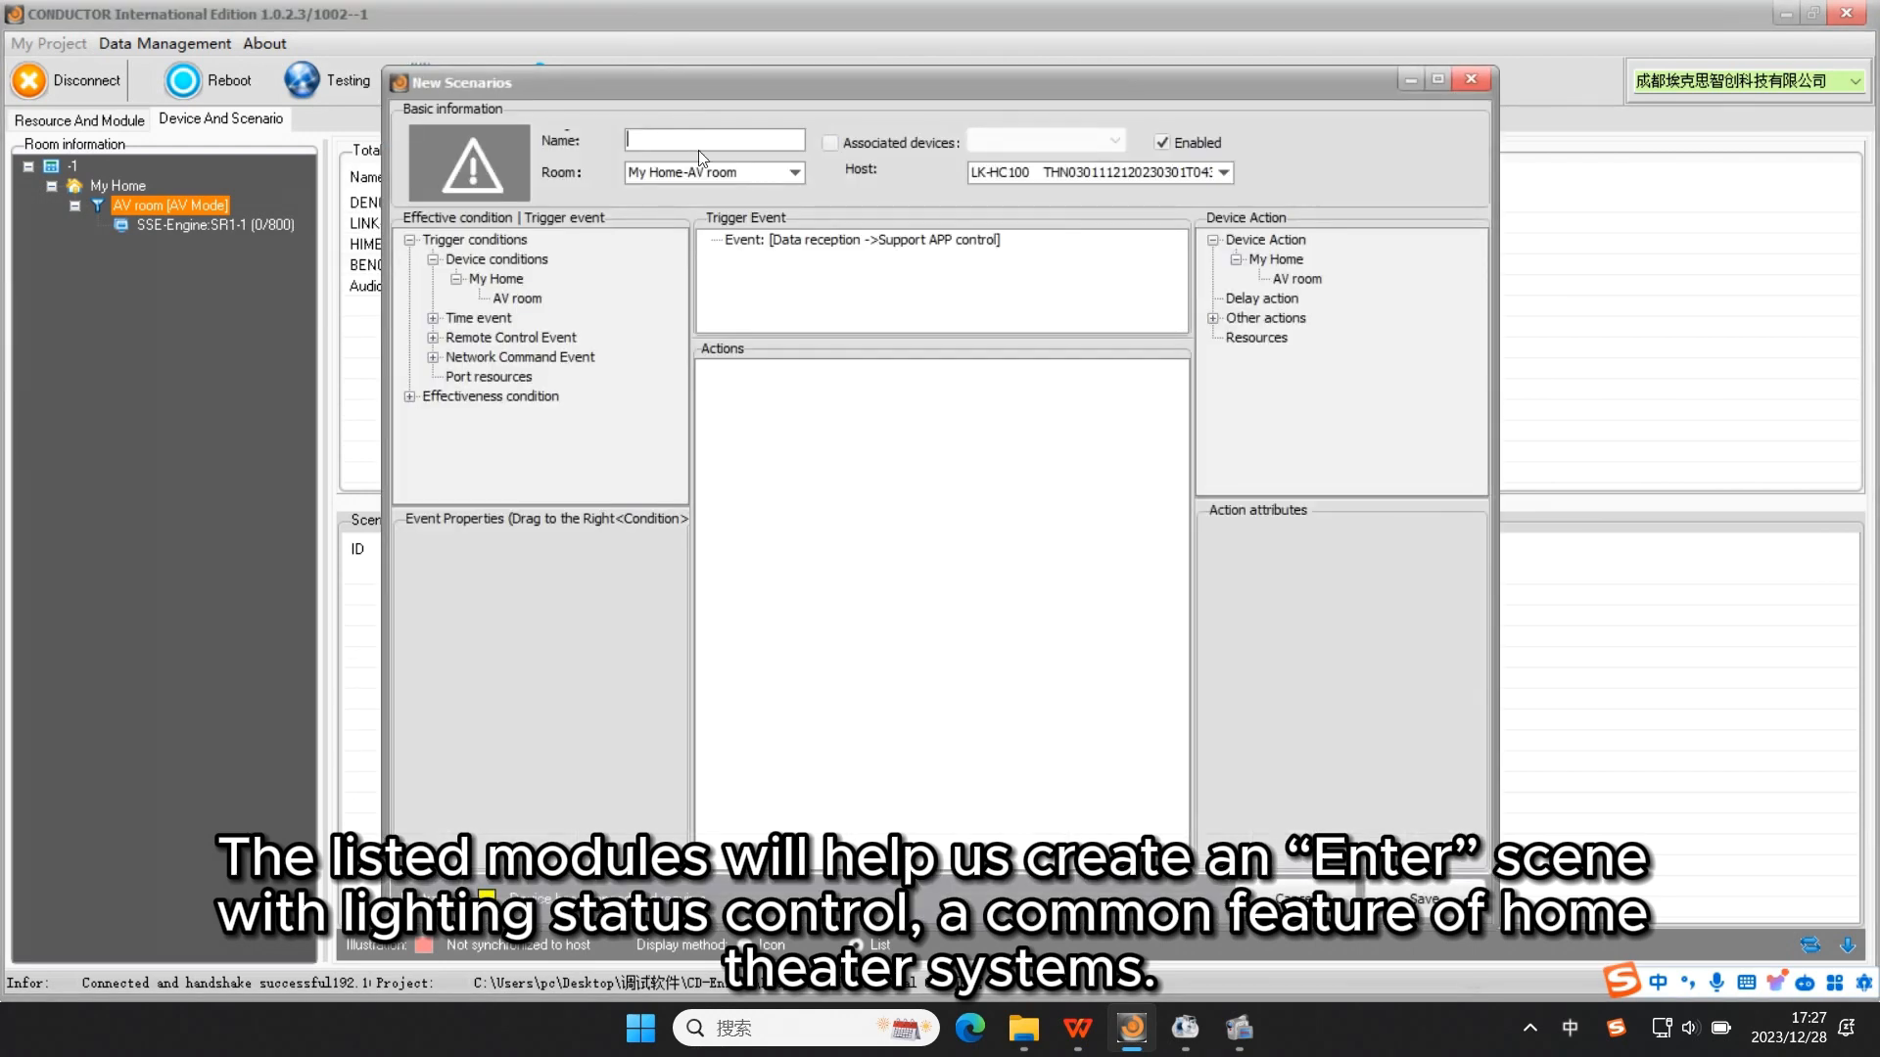
key("shift")
type("EN")
key("Caps_Lock")
key("BackSpace")
type("nter")
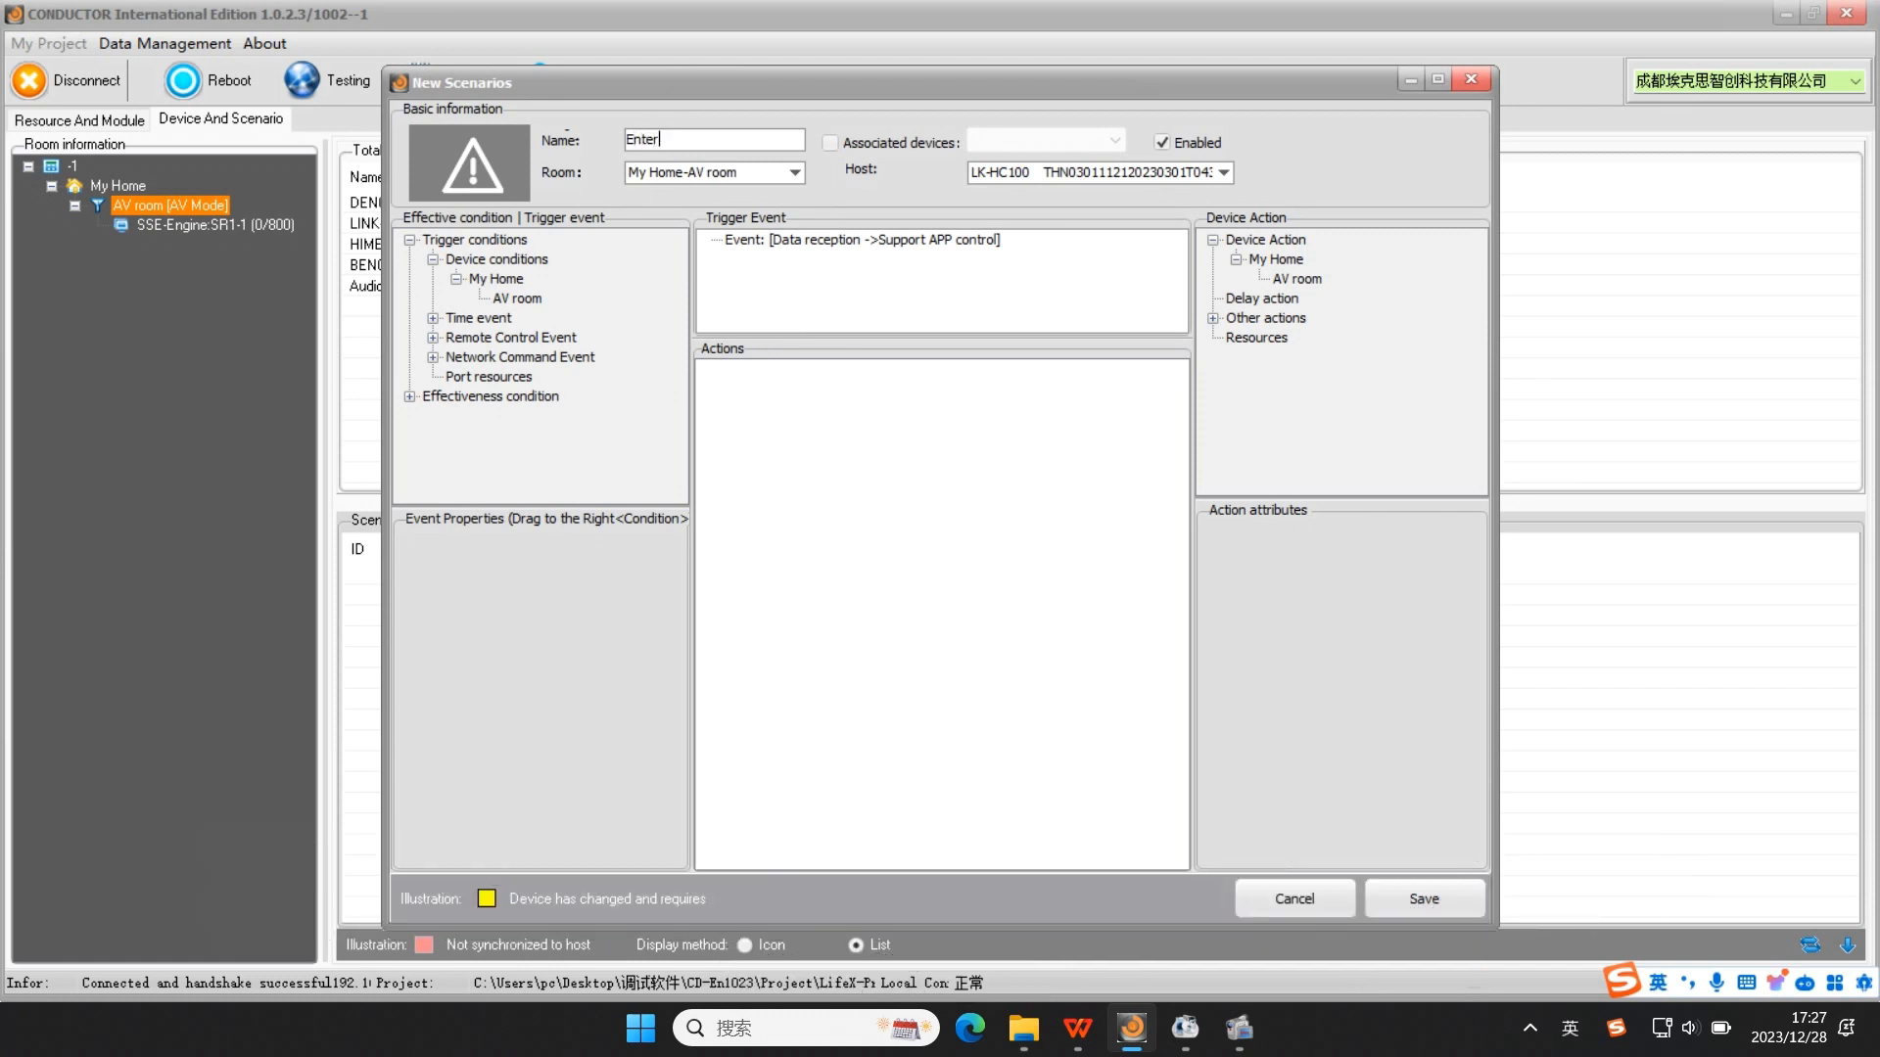
double_click(1252, 348)
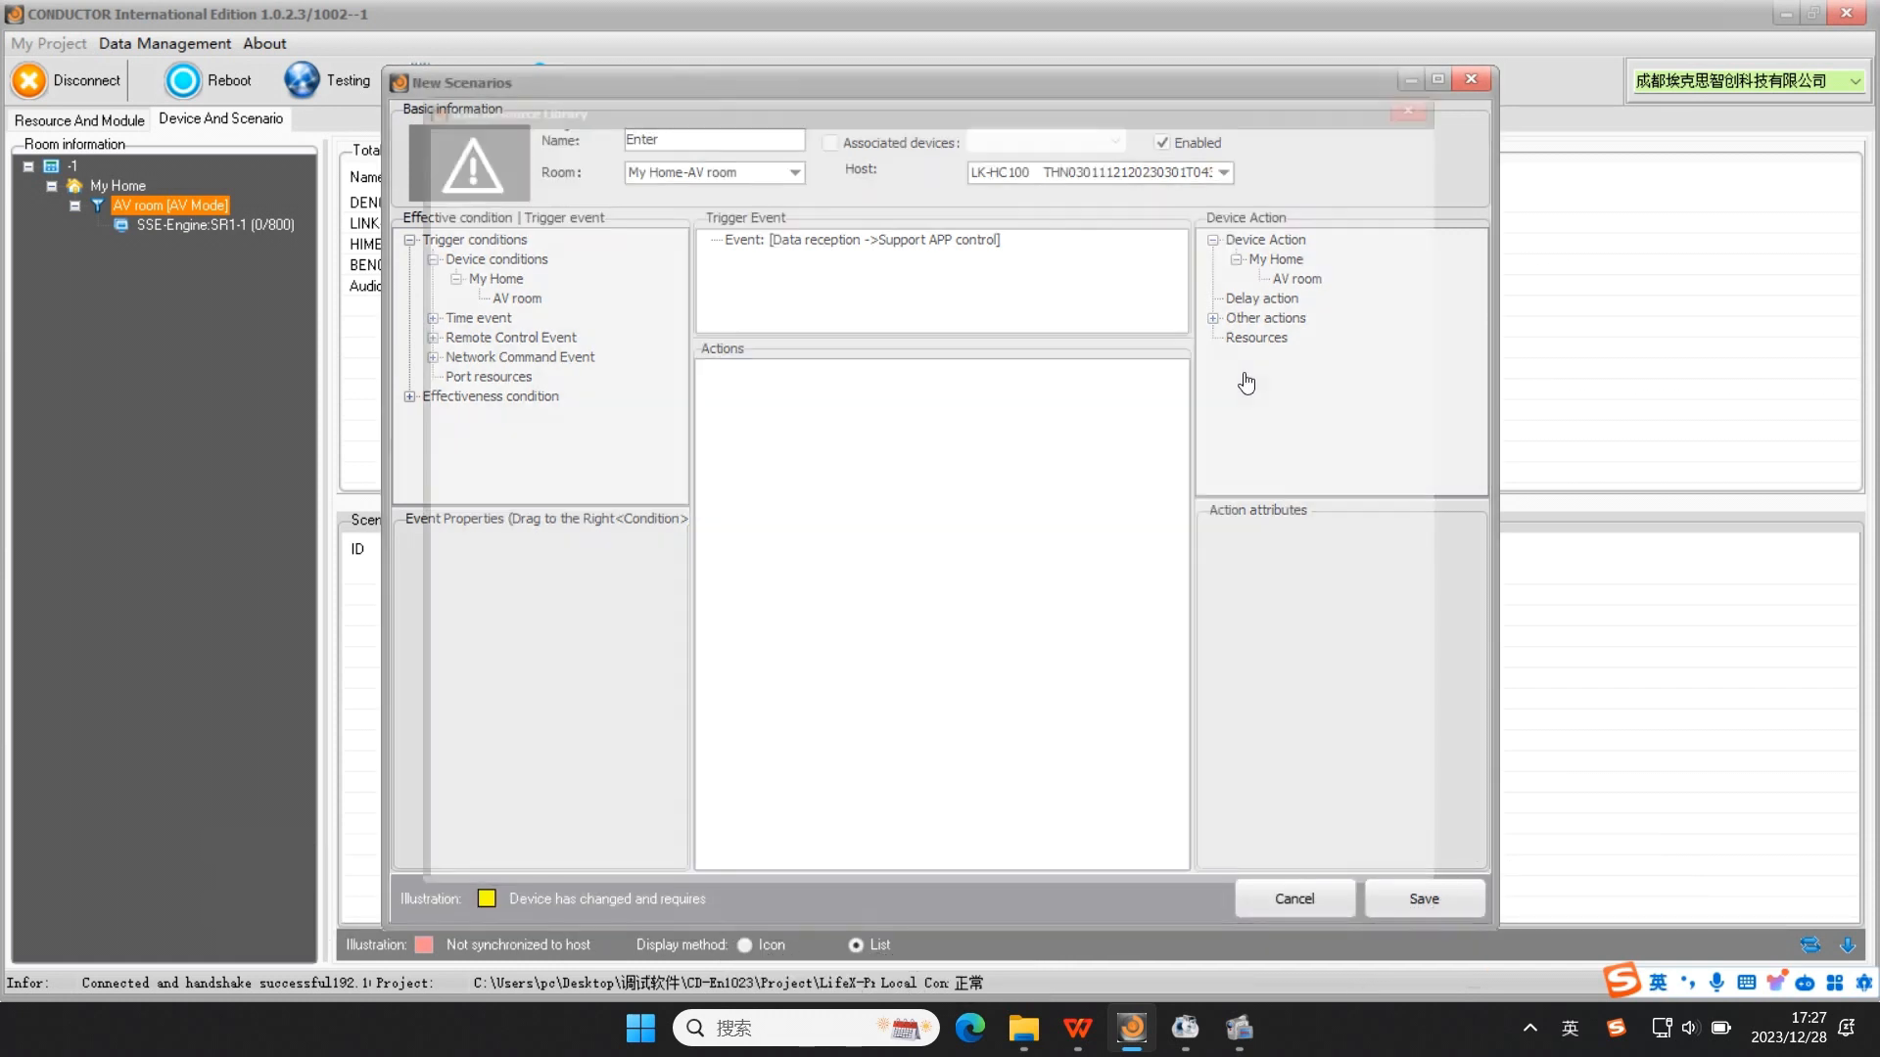
double_click(1248, 355)
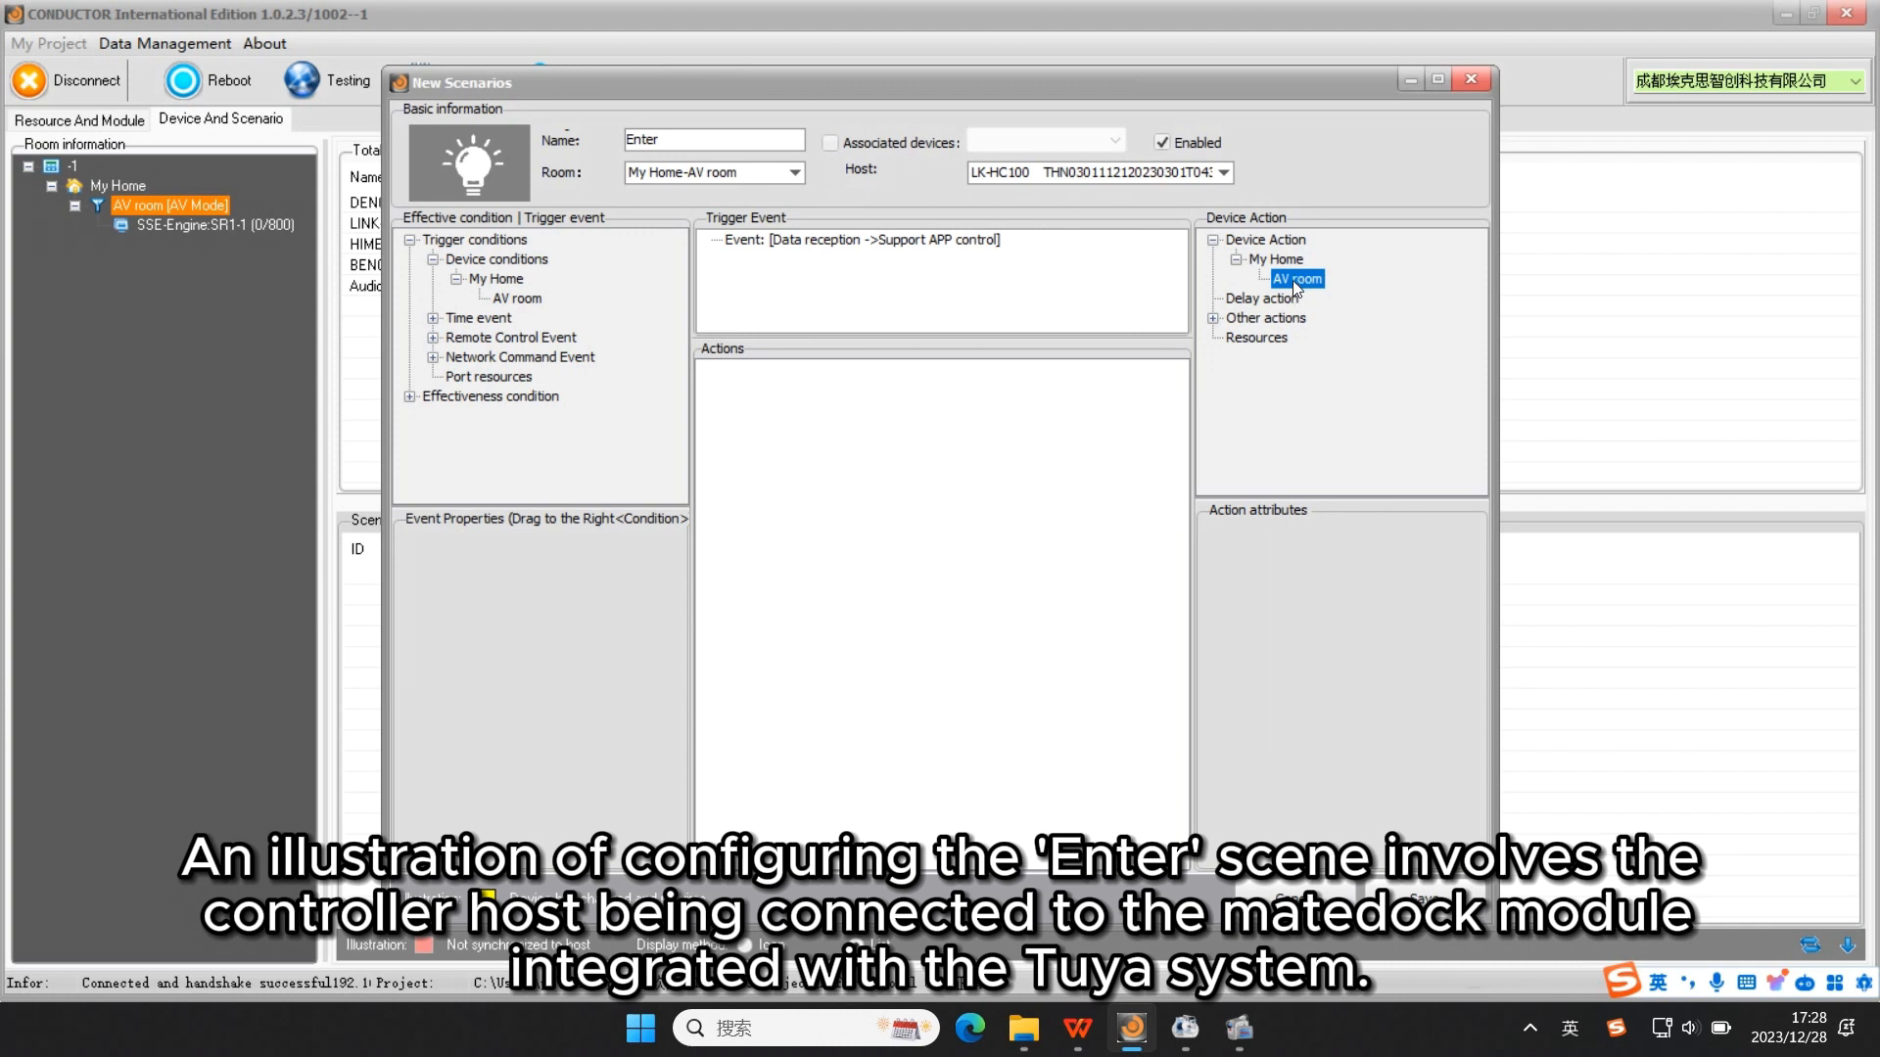
Step: Add the MateDock/SSA-TY Message Push:[Enter] resource to the scenario's actions and save the scenario
double_click(1251, 339)
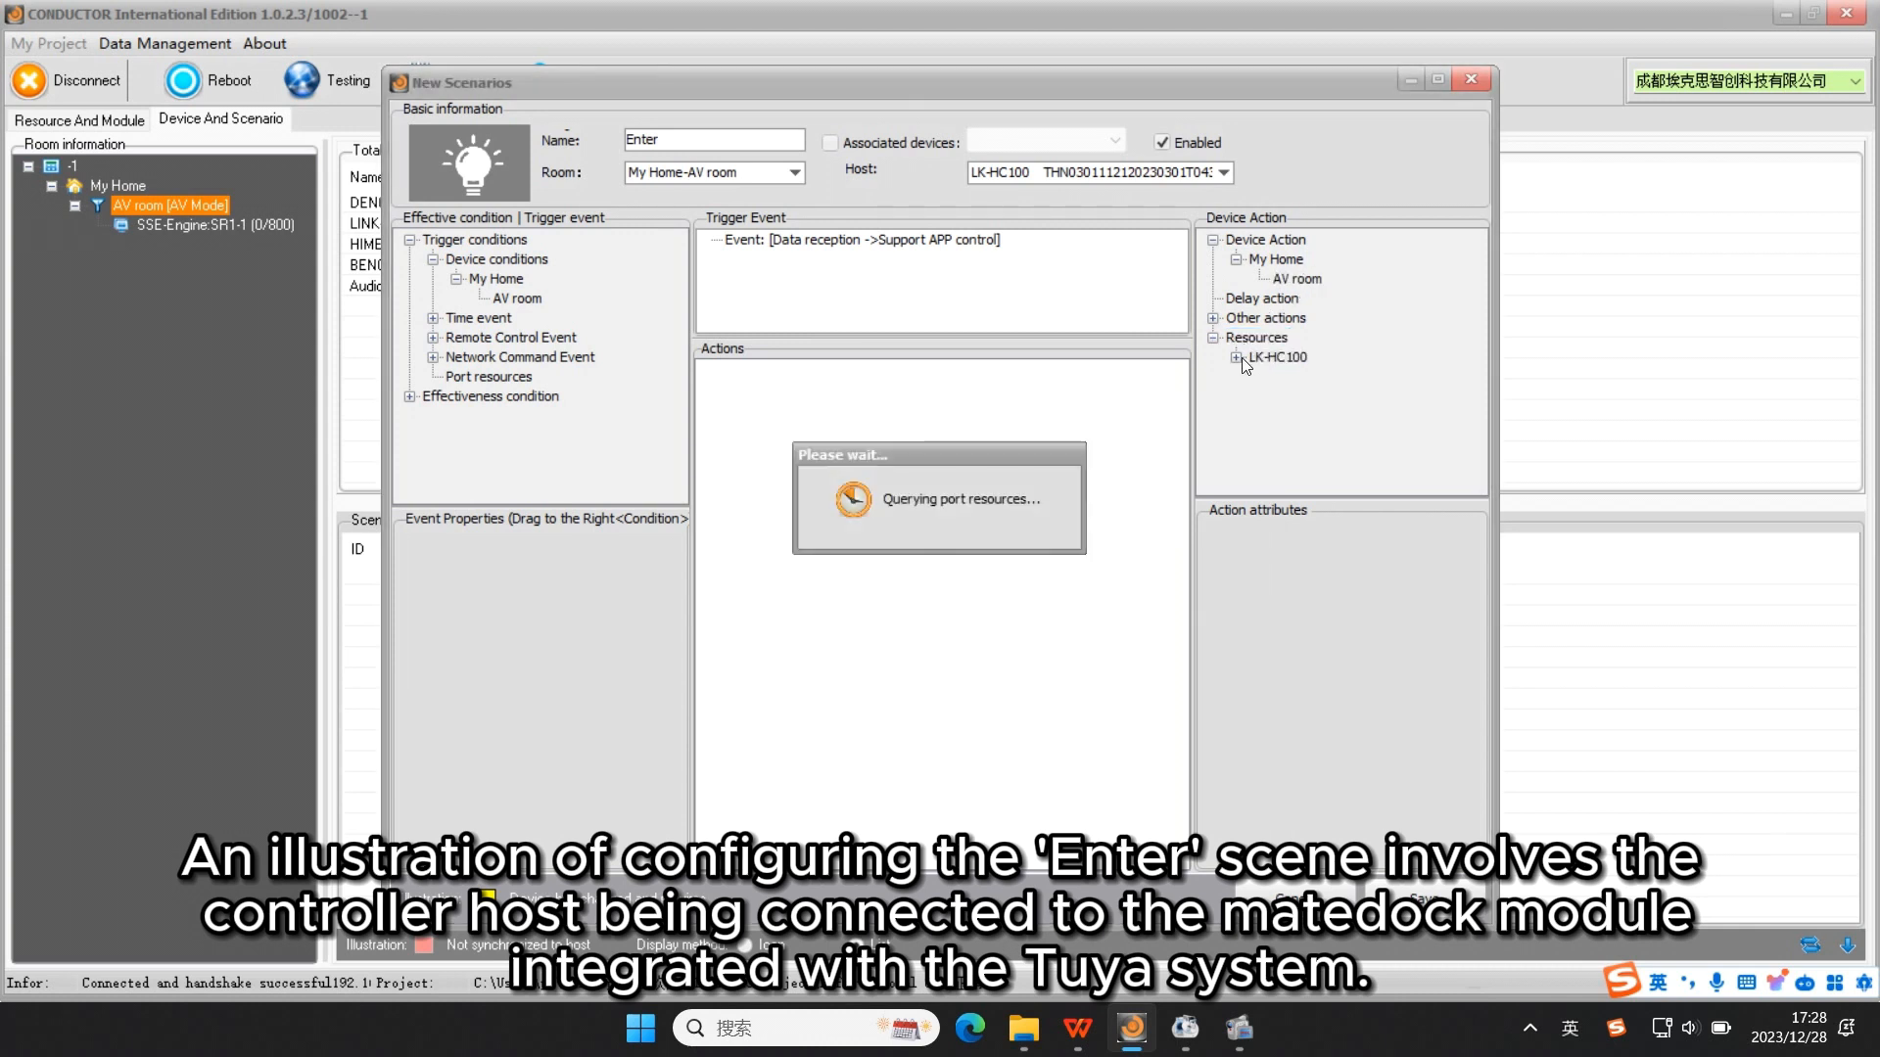
left_click(1235, 356)
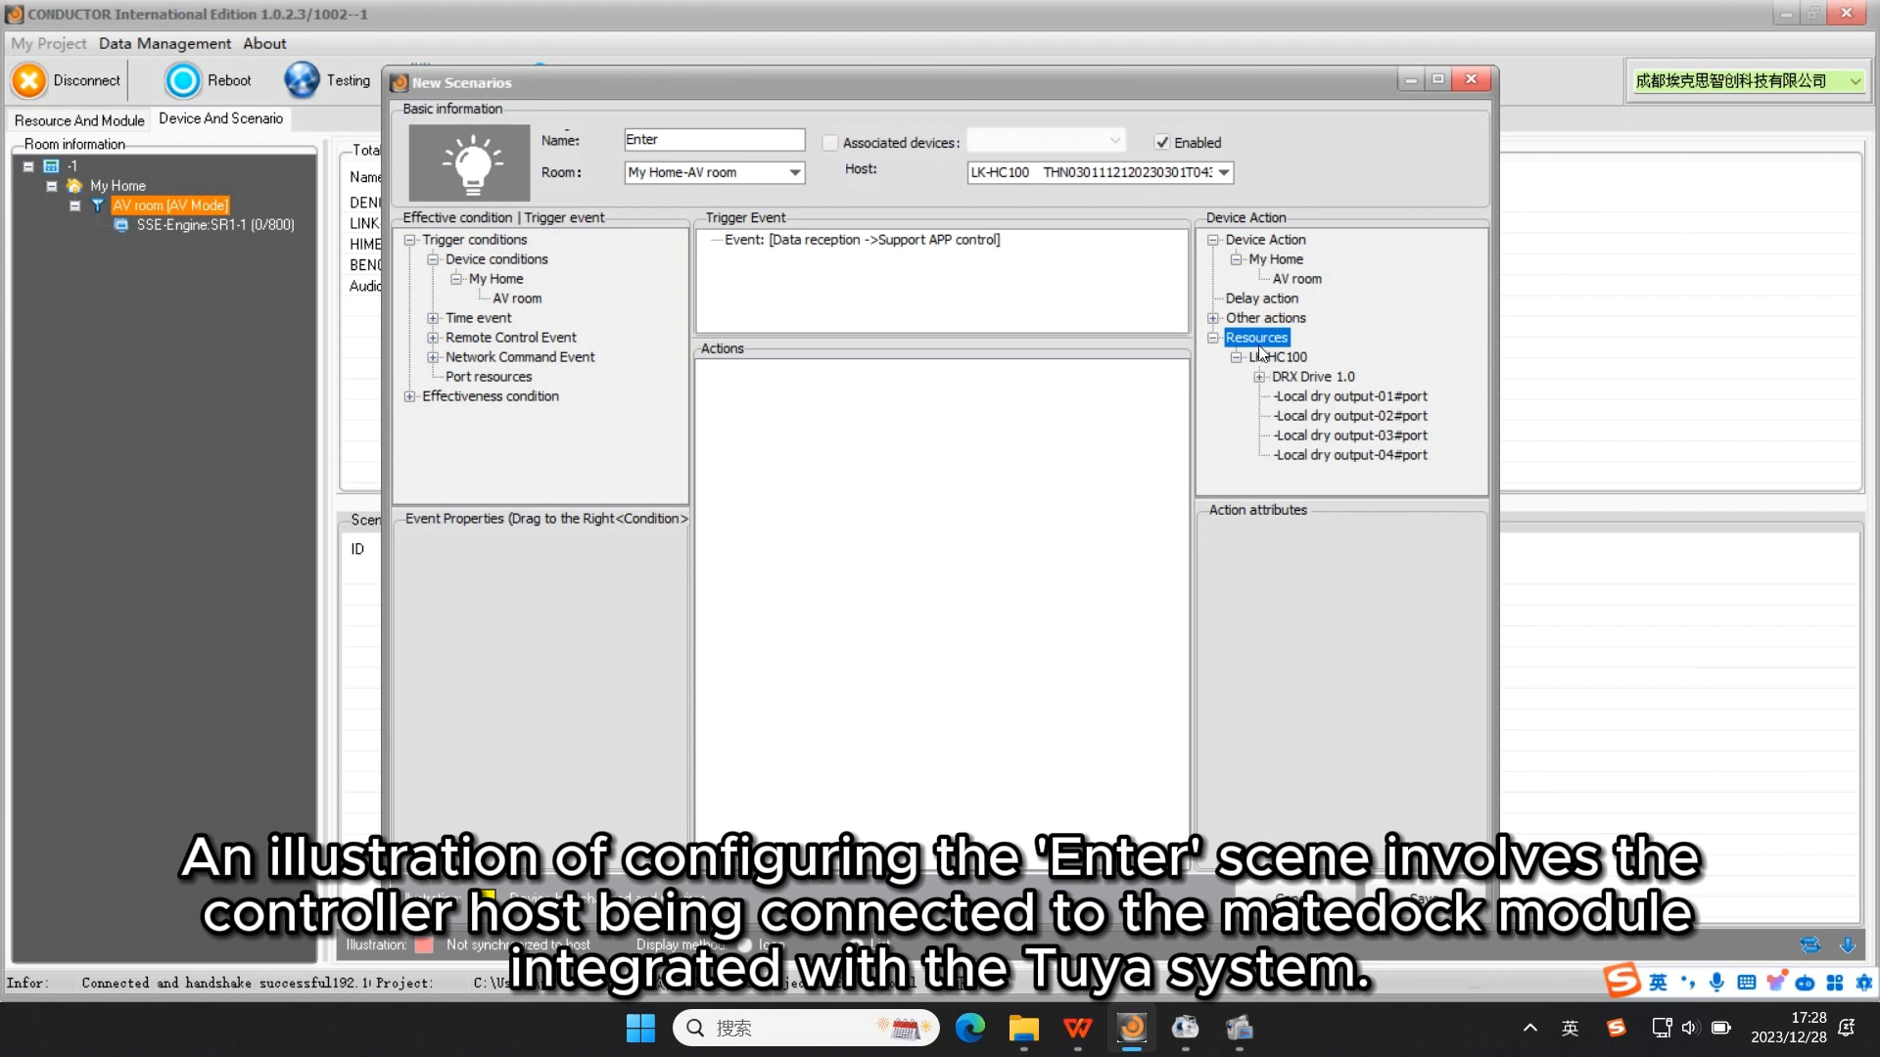
left_click(1260, 377)
left_click(1336, 397)
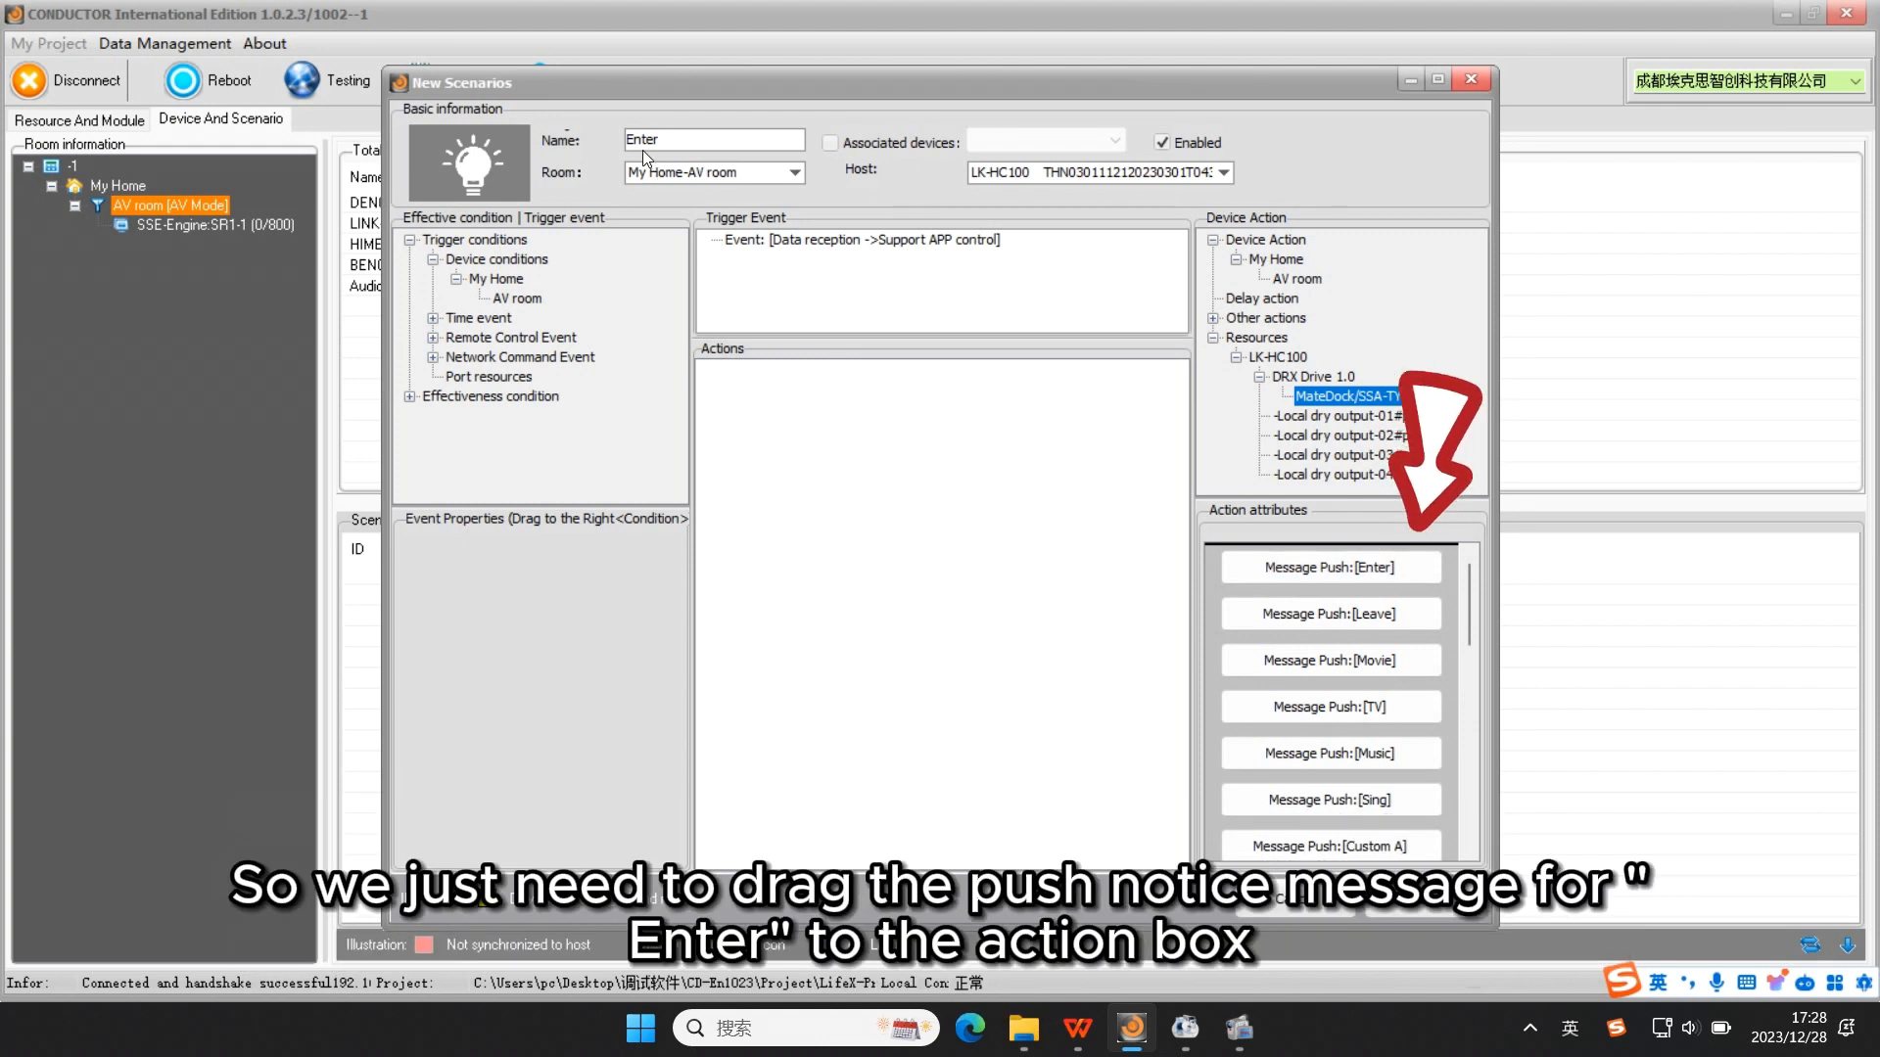
left_click_drag(1317, 566, 734, 503)
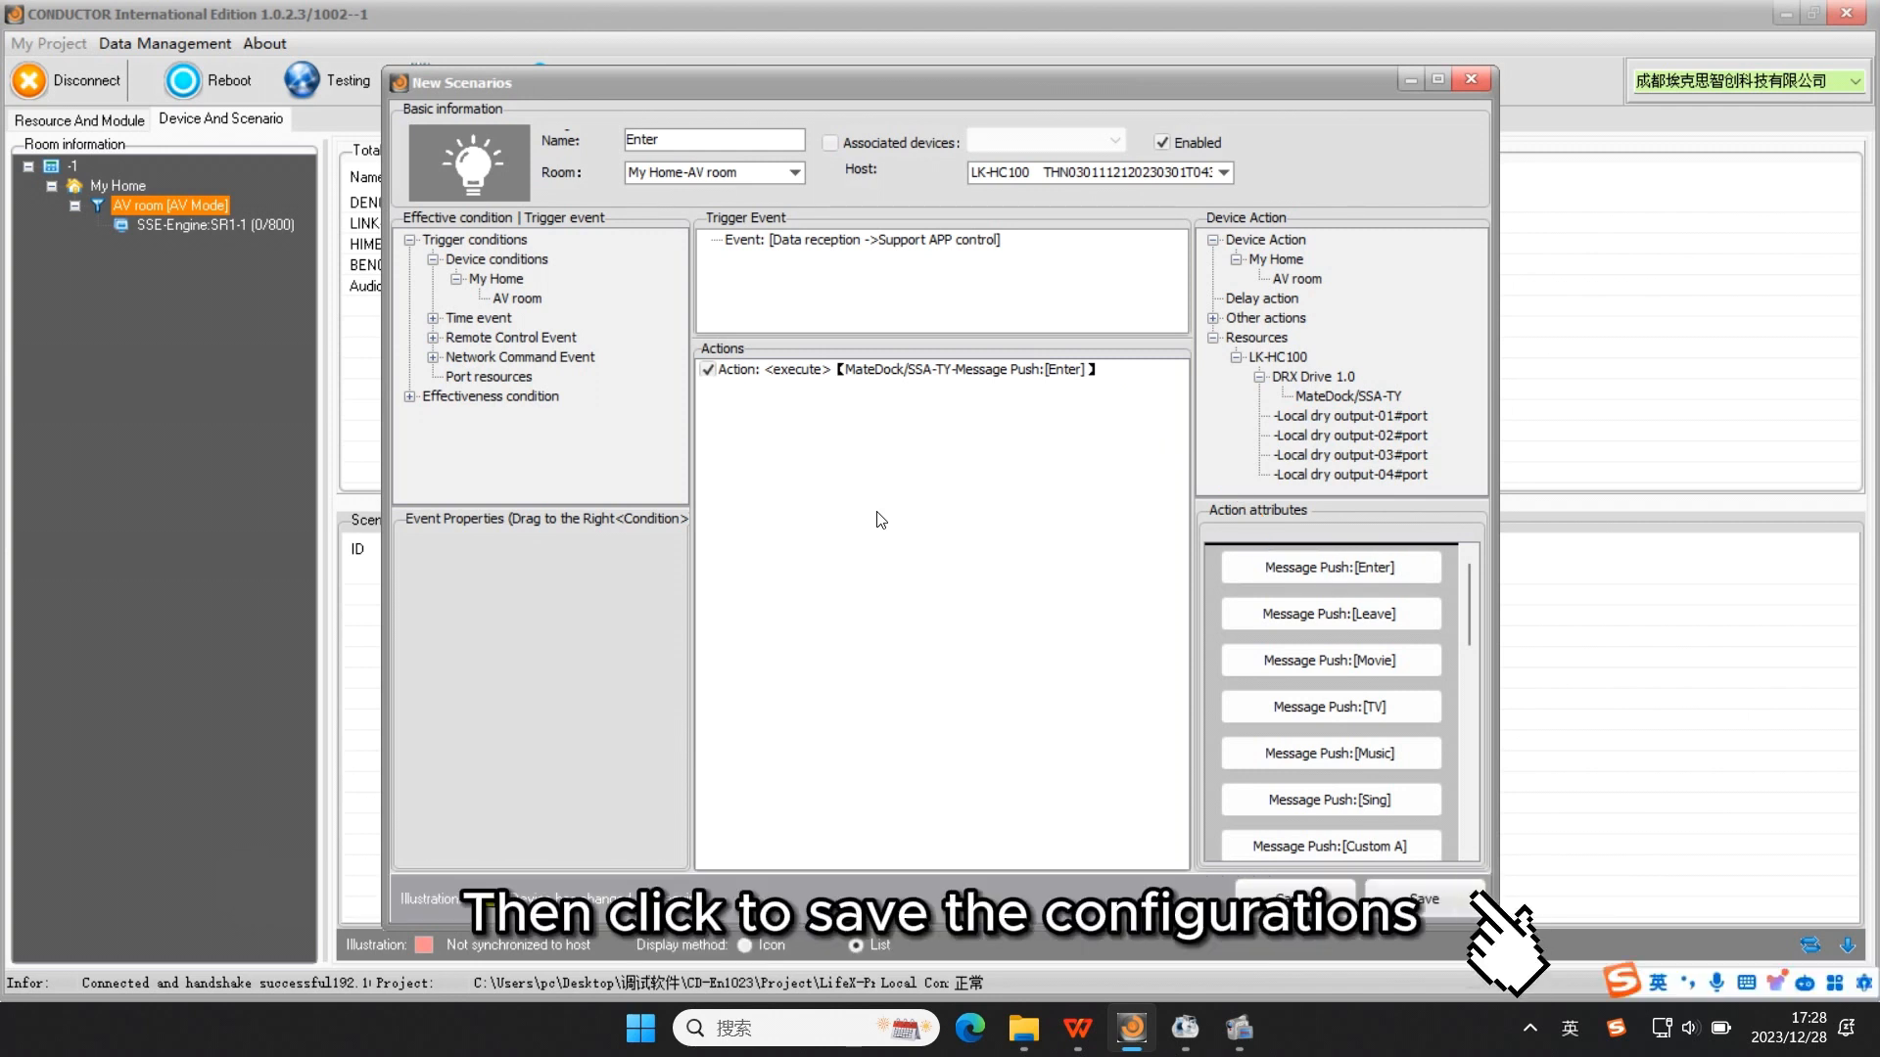
left_click(1439, 897)
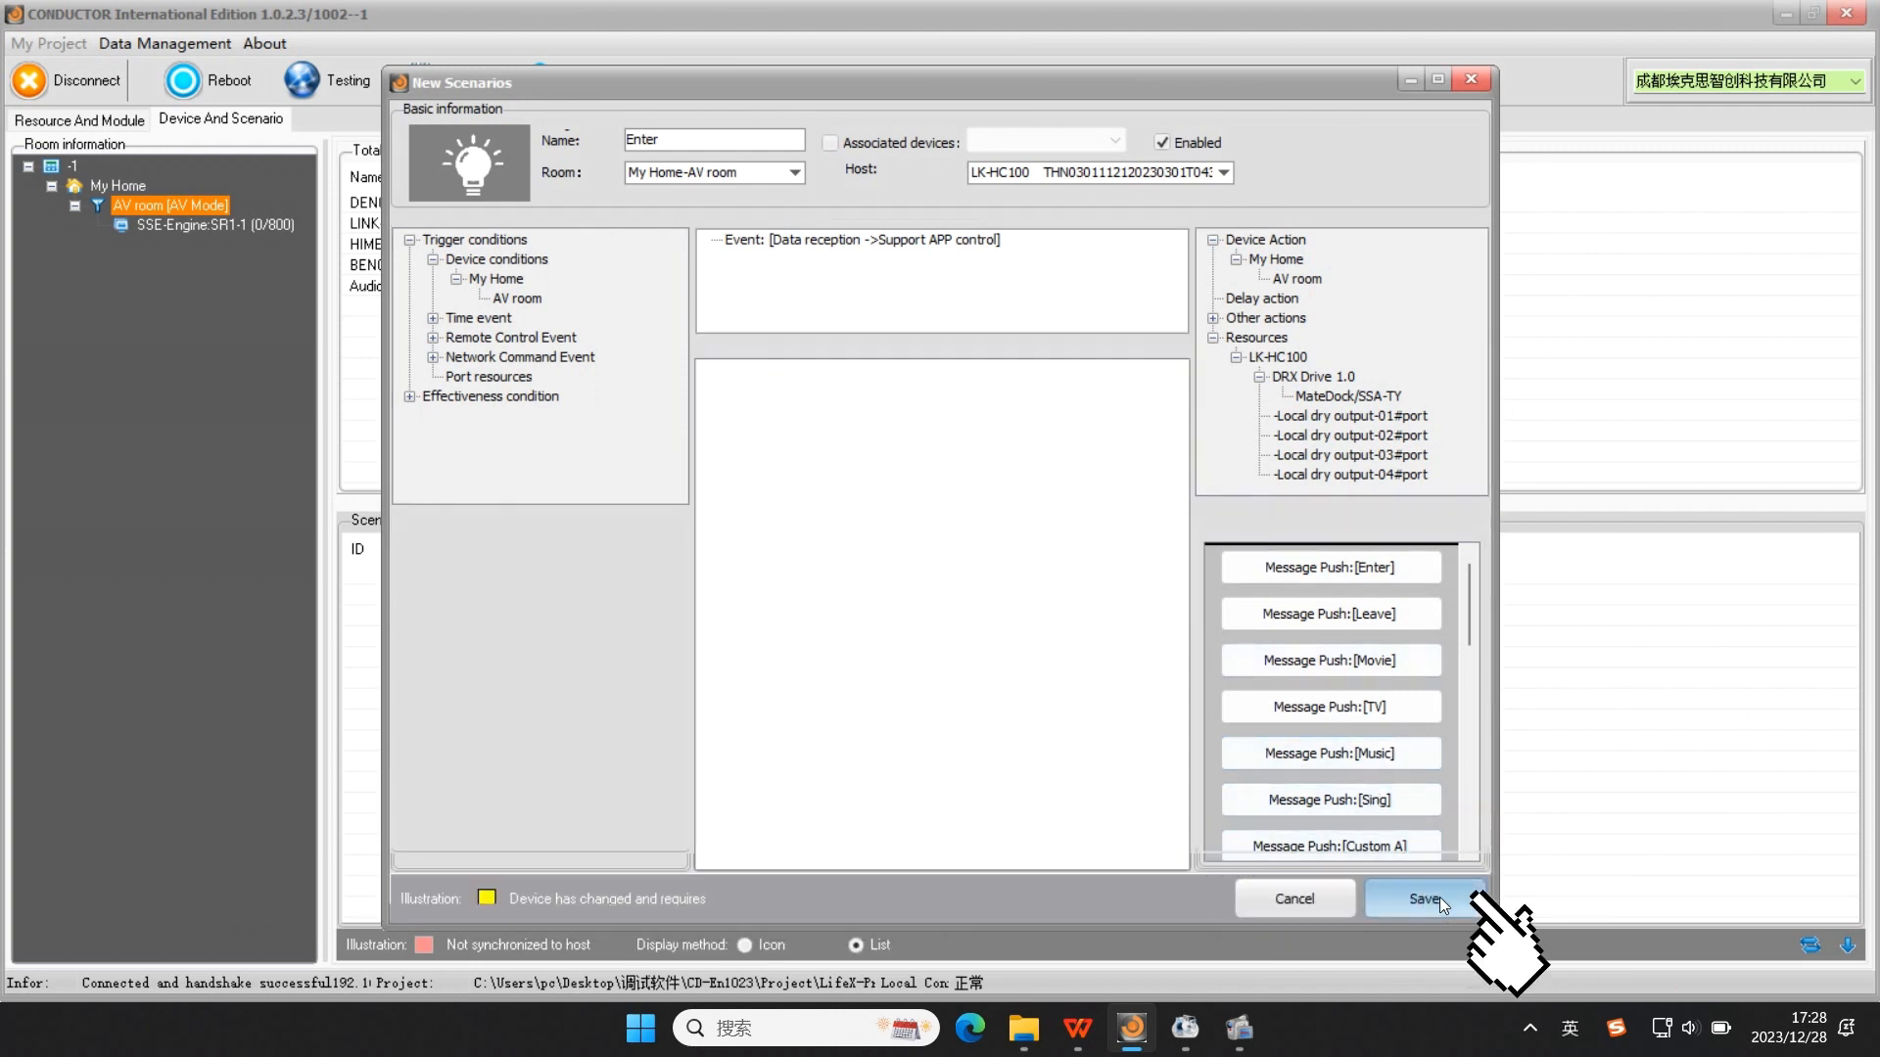
Step: Create another scenario named Leave for the AV room with the light bulb icon
right_click(551, 649)
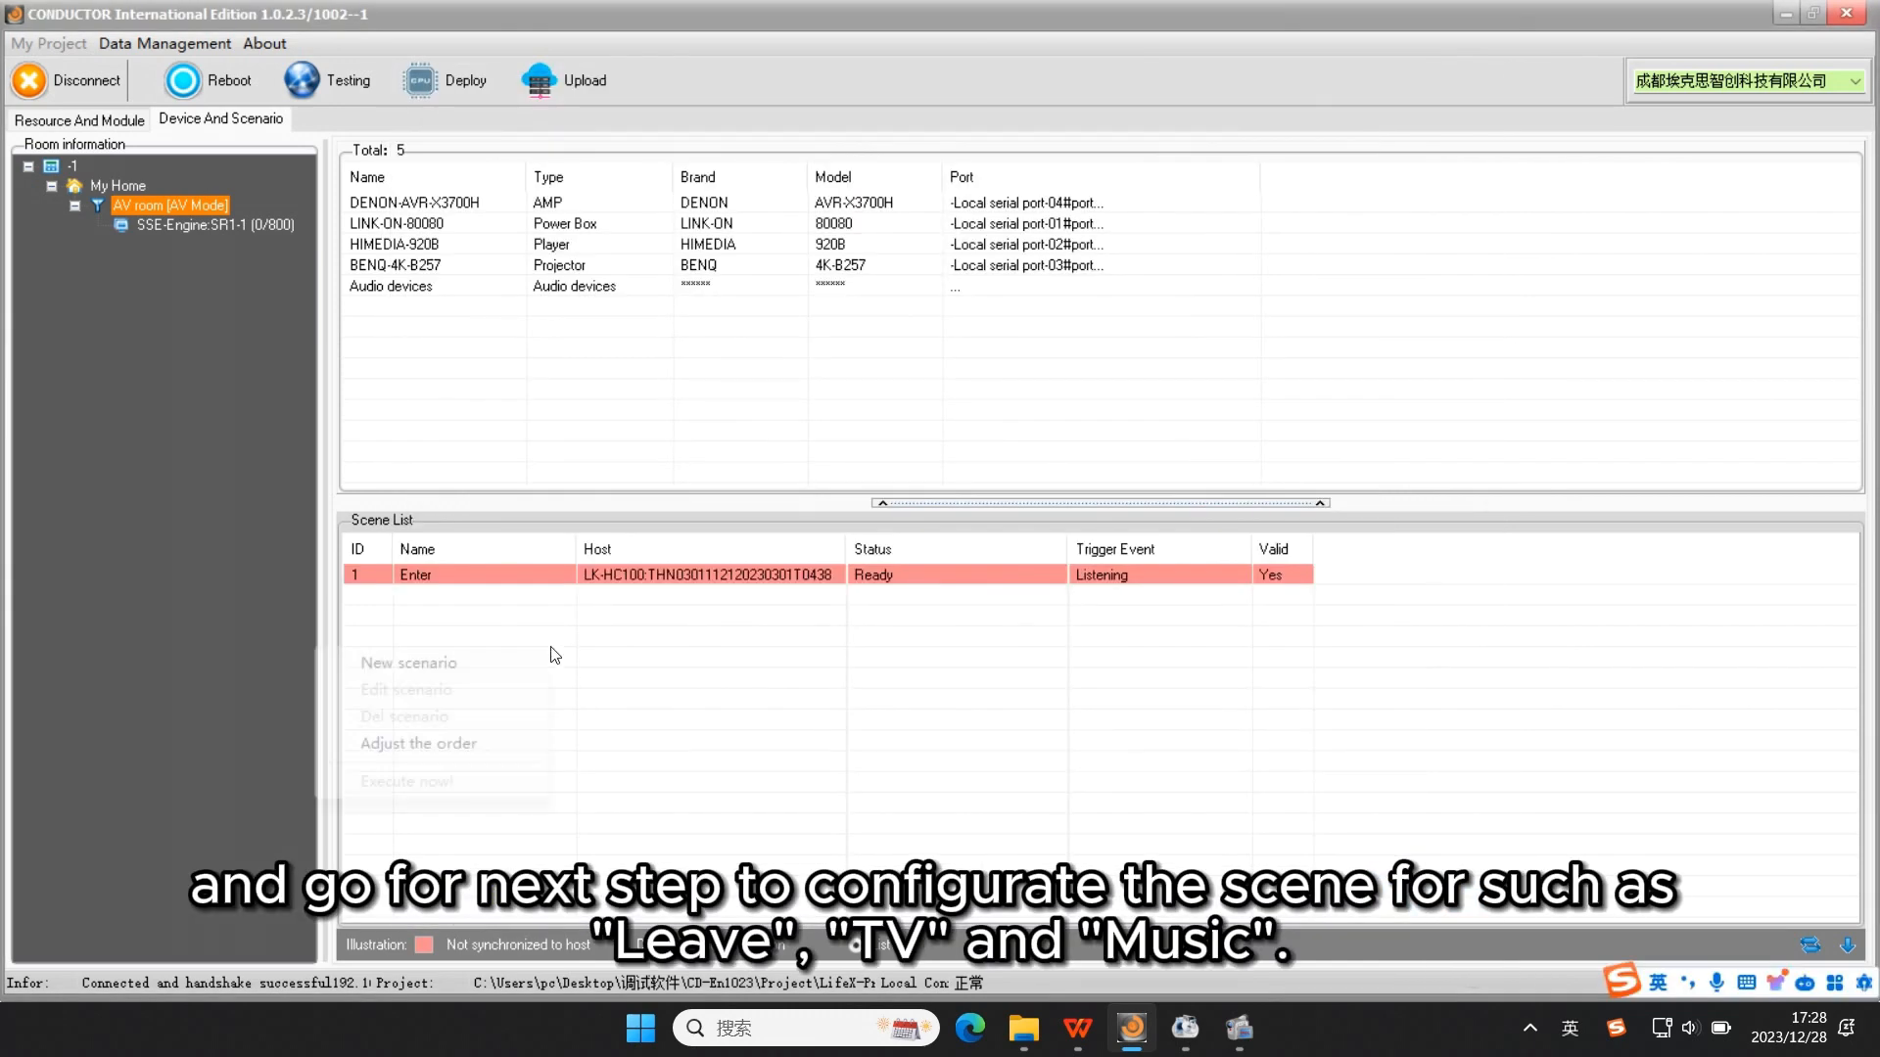
left_click(466, 658)
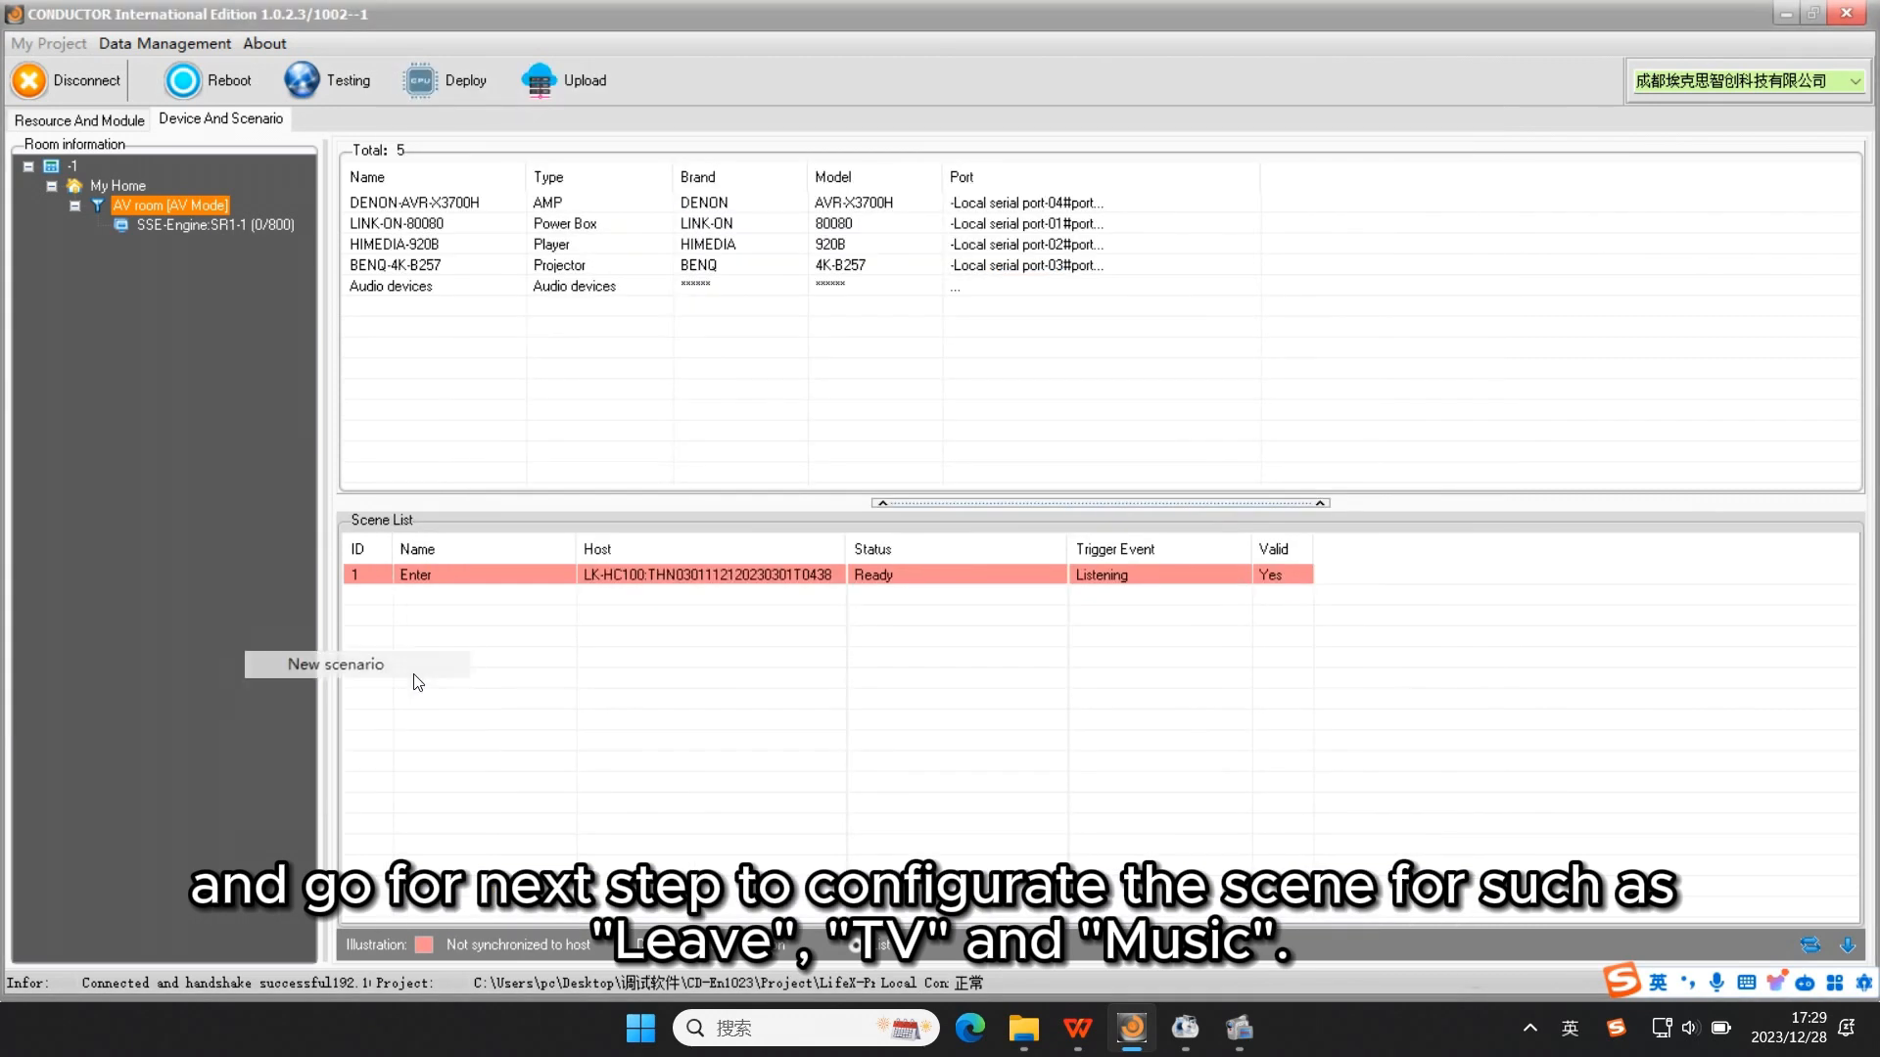
left_click(406, 666)
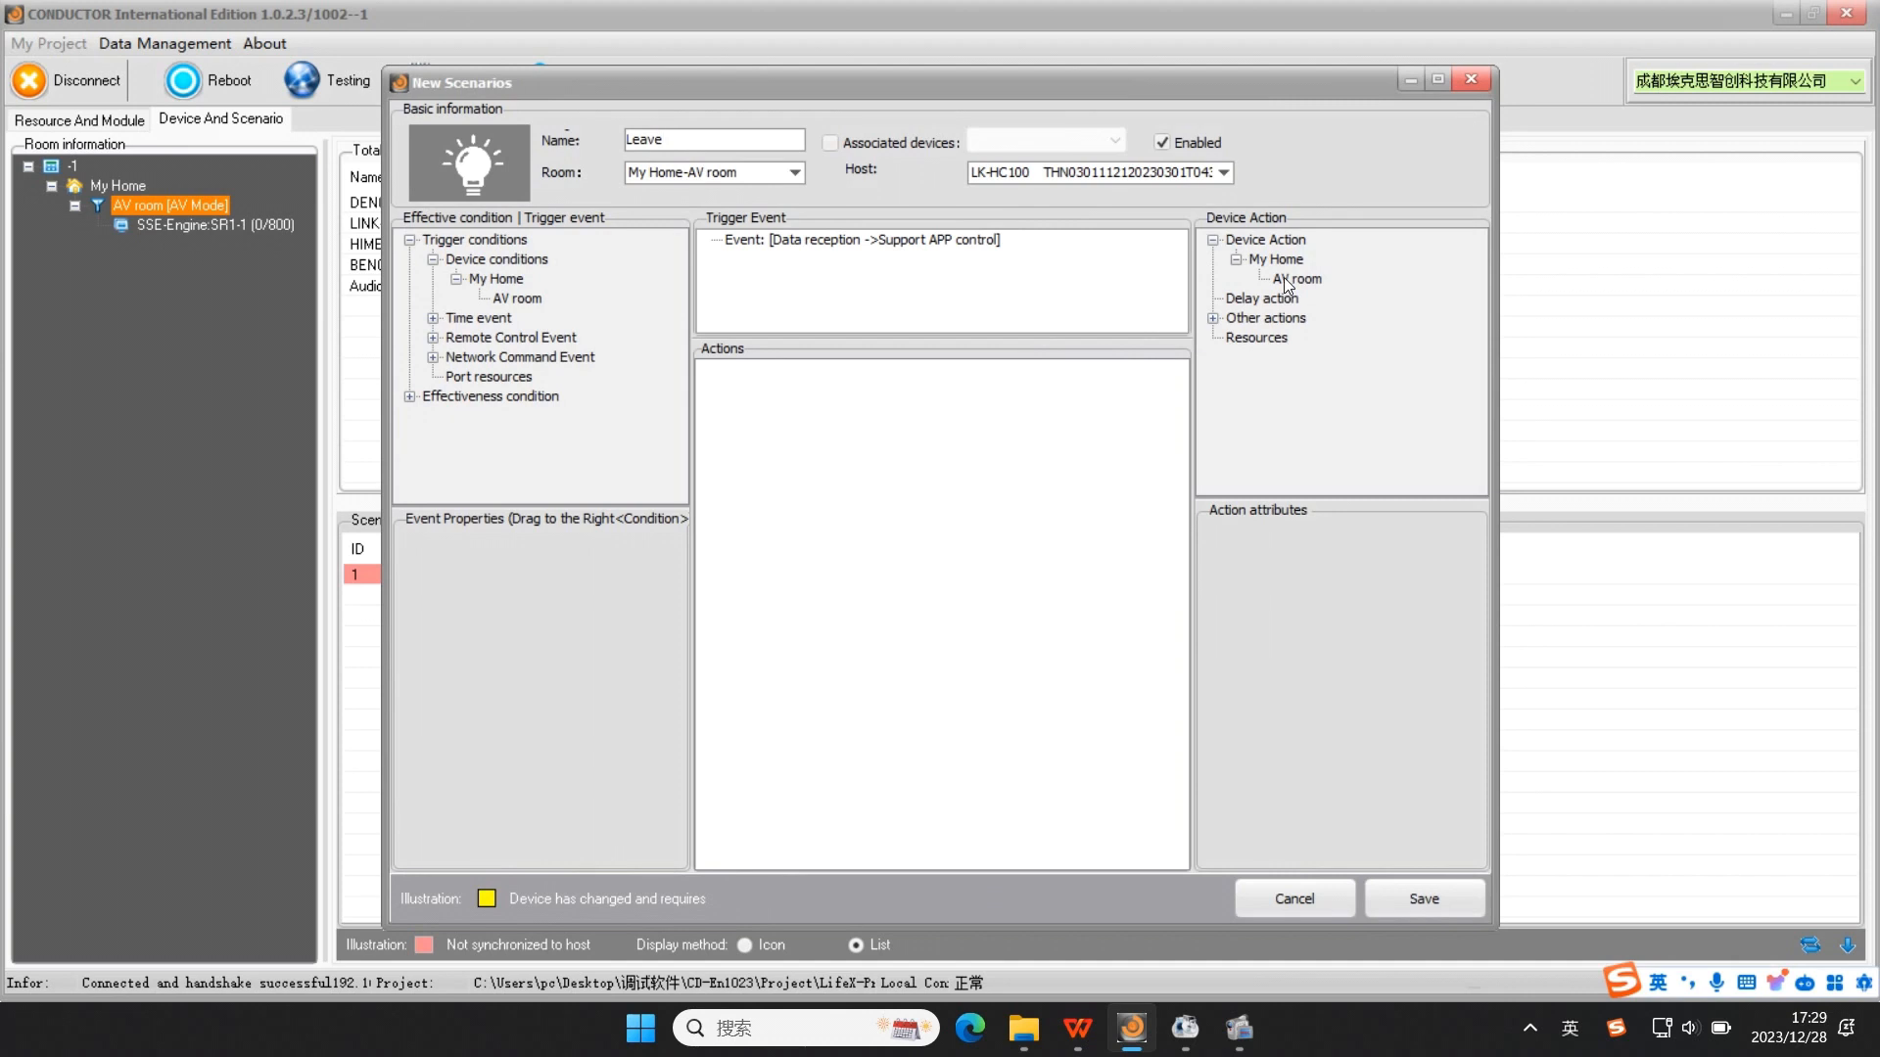
Step: Add the MateDock/SSA-TY Message Push:[Leave] resource to the Leave scenario's actions and save it
double_click(1291, 278)
double_click(1239, 437)
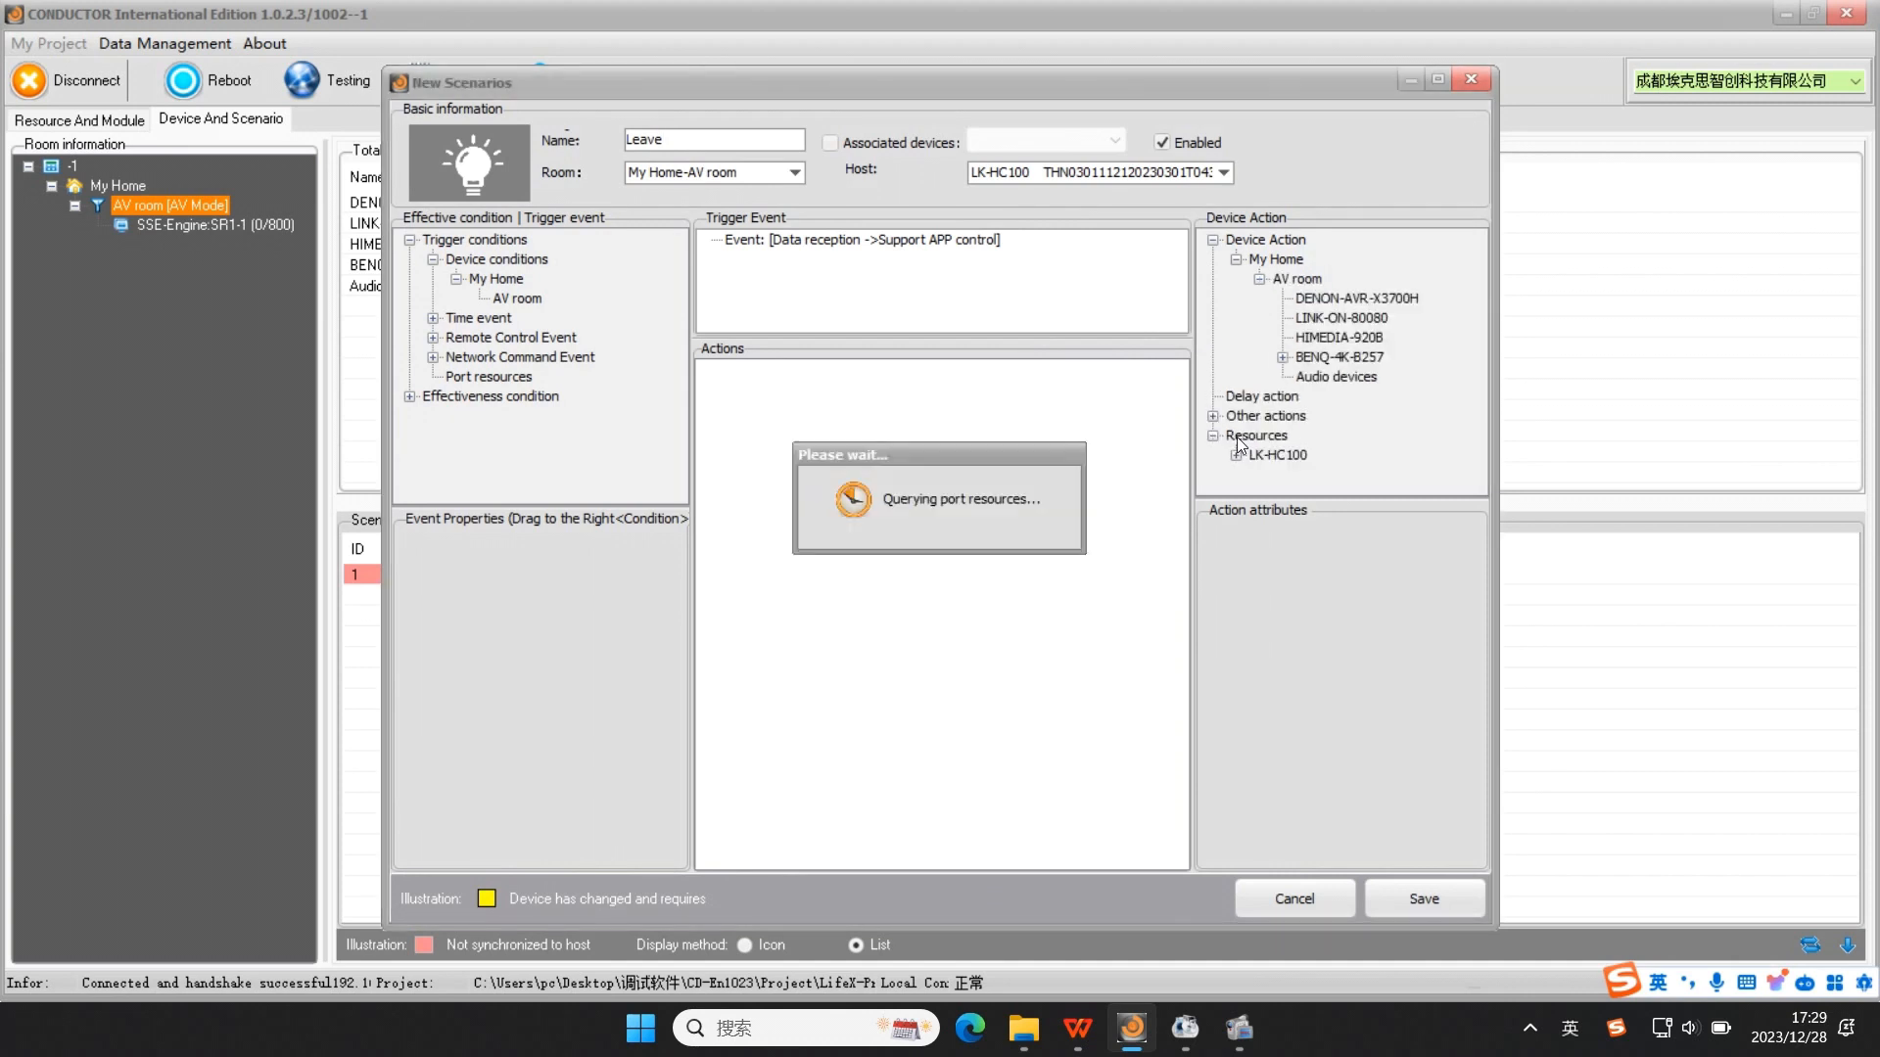
left_click(1329, 417)
left_click(1383, 614)
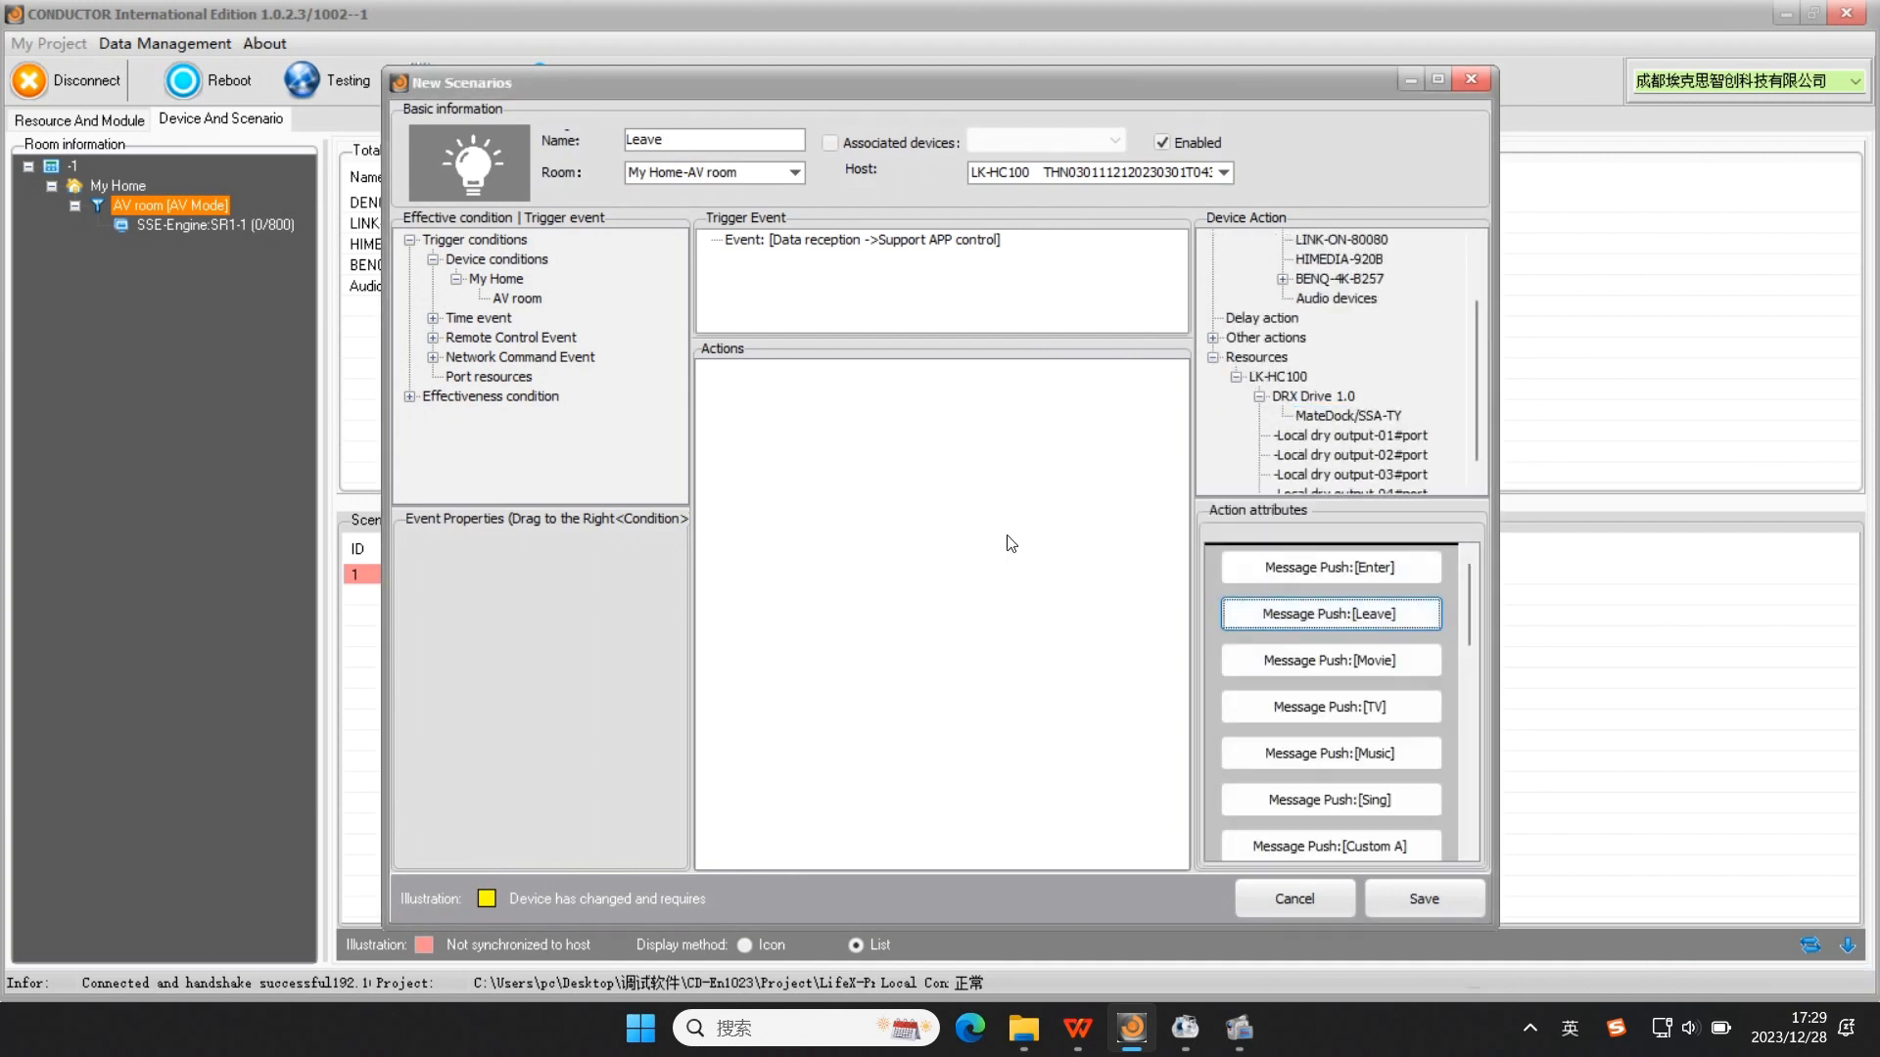
left_click(1425, 899)
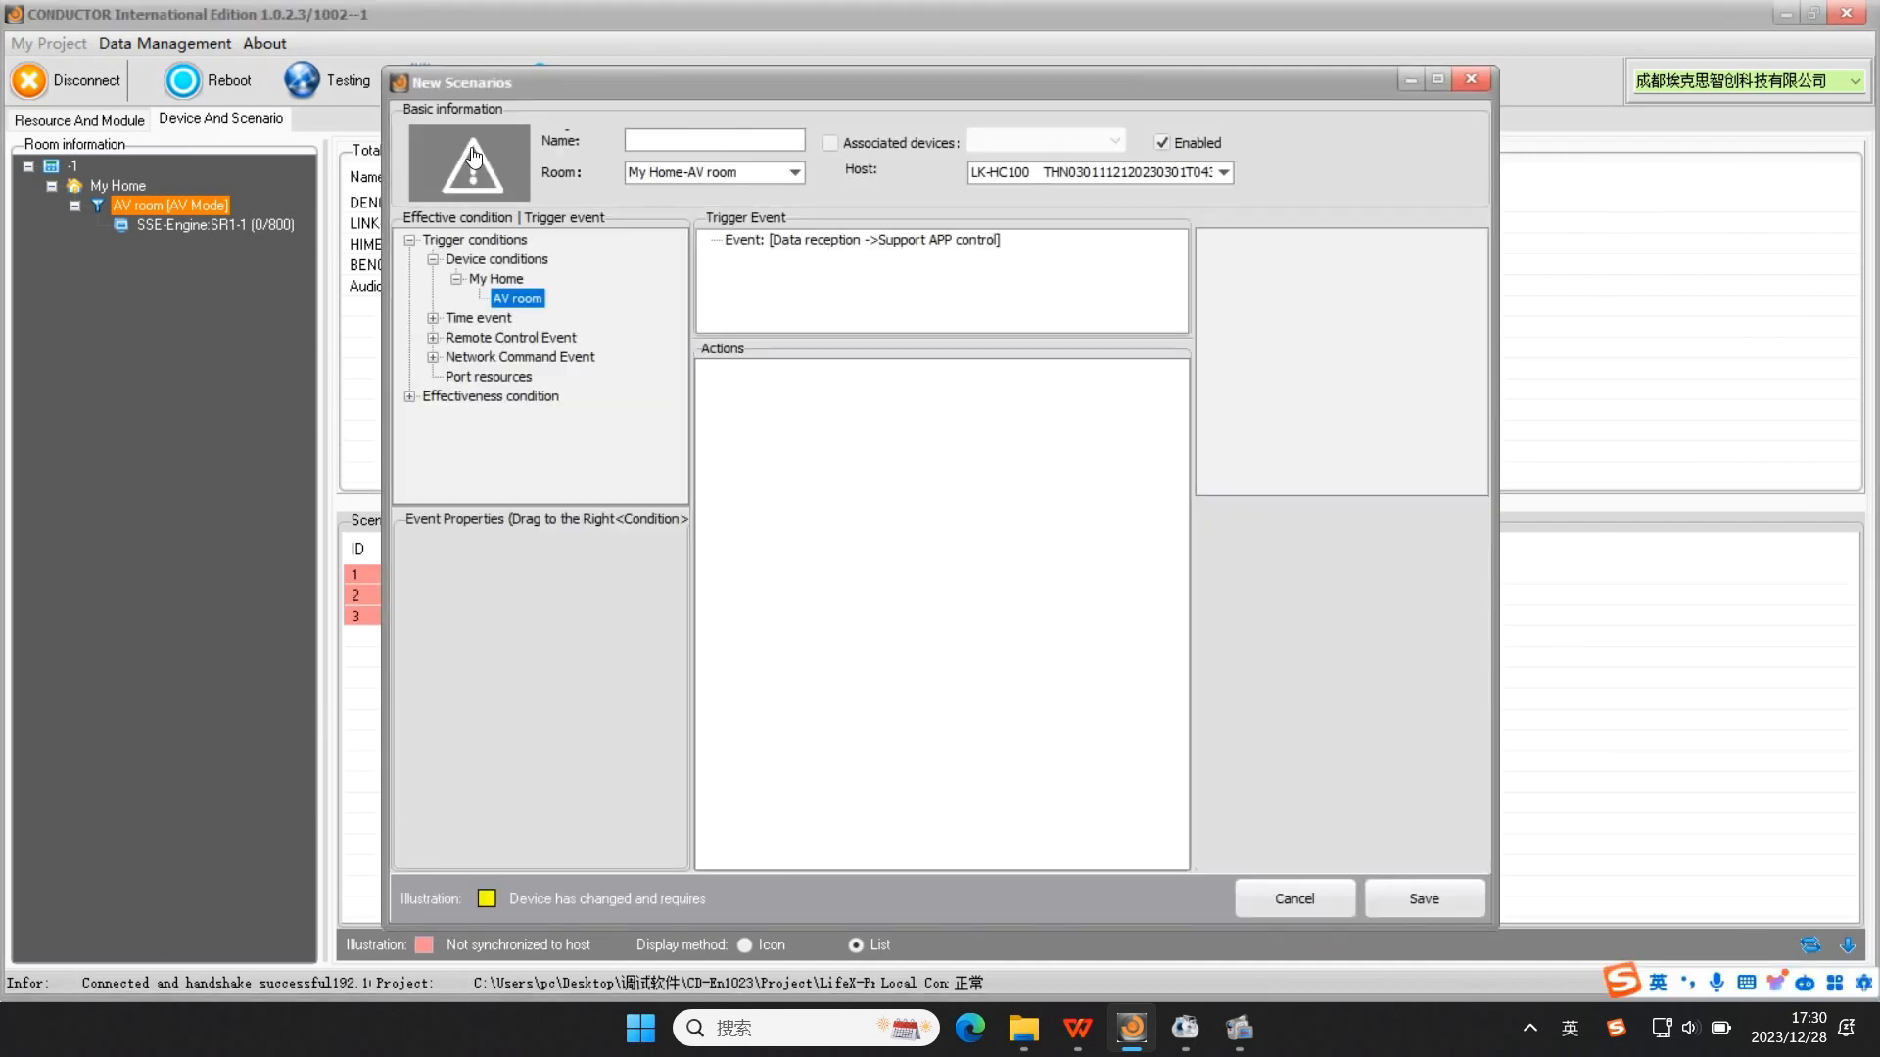
Step: Give the new scenario the light bulb icon and name it Music
left_click(470, 161)
left_click(1230, 357)
type("Music")
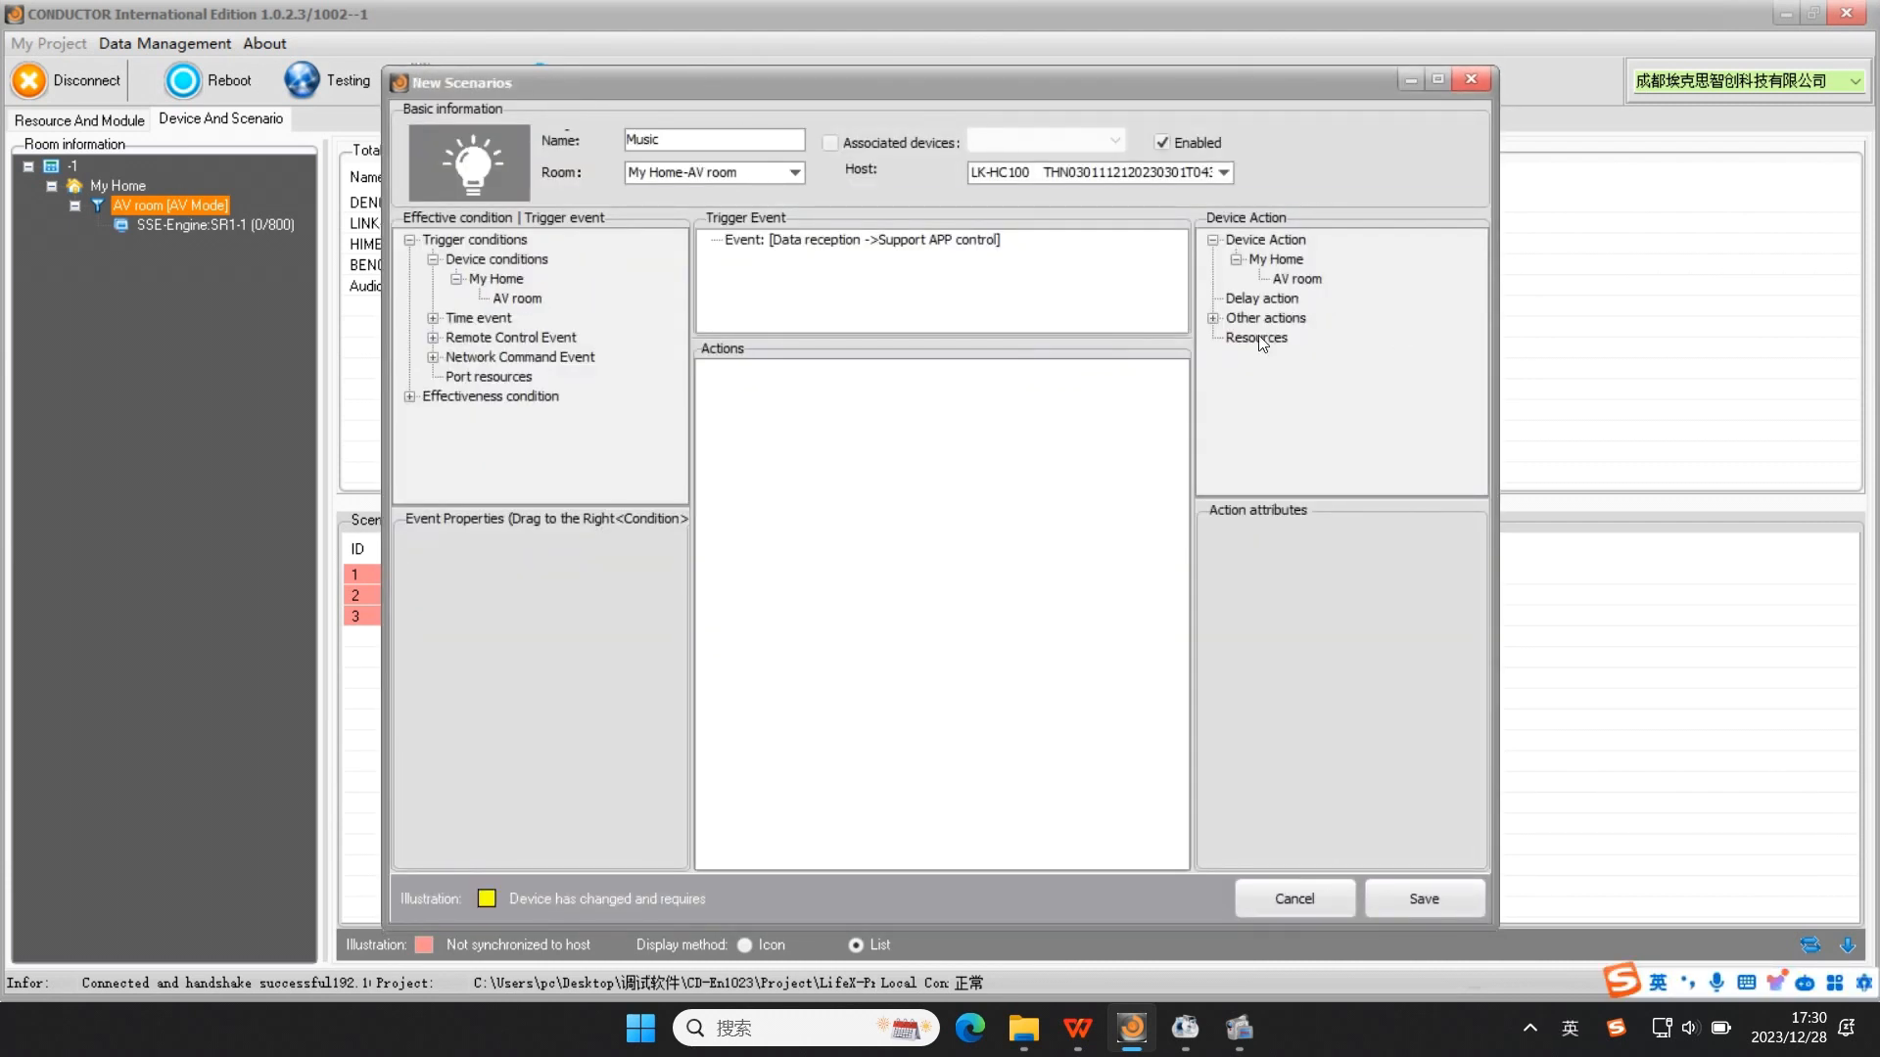
Step: Add the MateDock/SSA-TY Message Push:[Music] resource to the Music scenario's actions and save it
double_click(1259, 337)
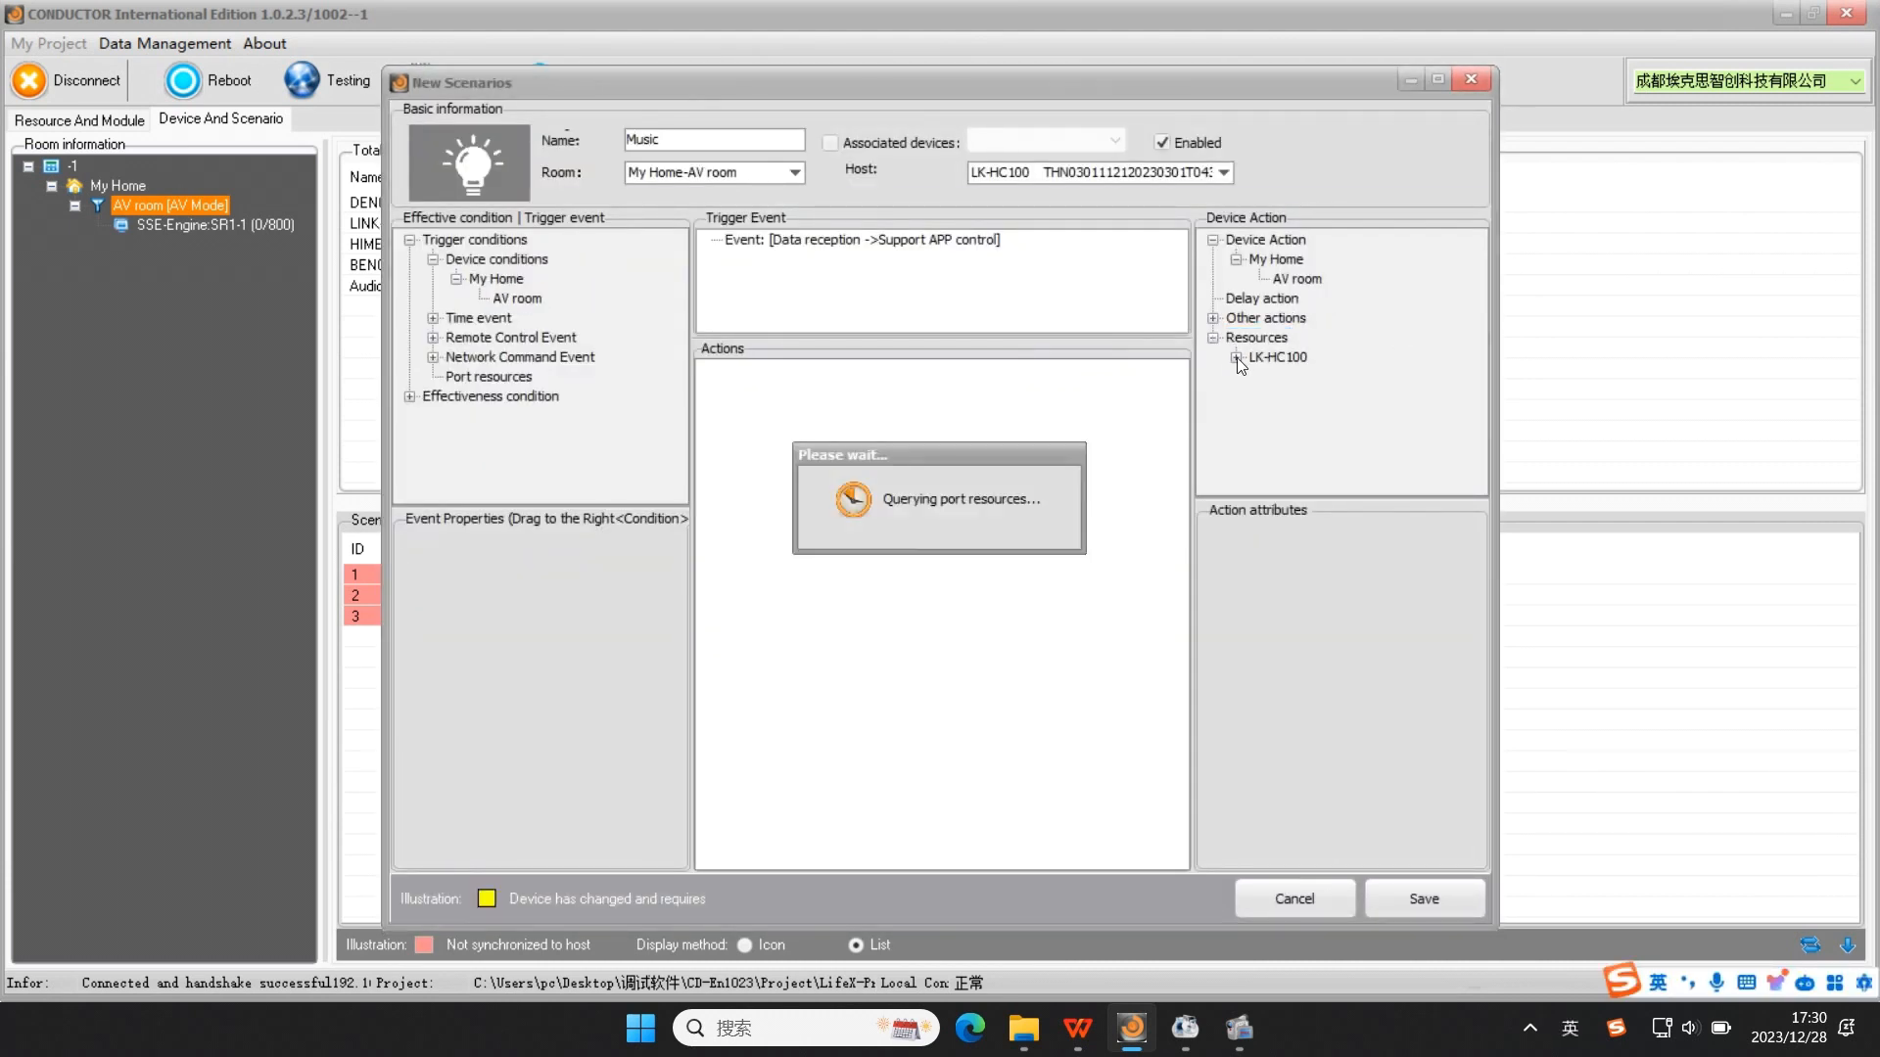
left_click(1343, 395)
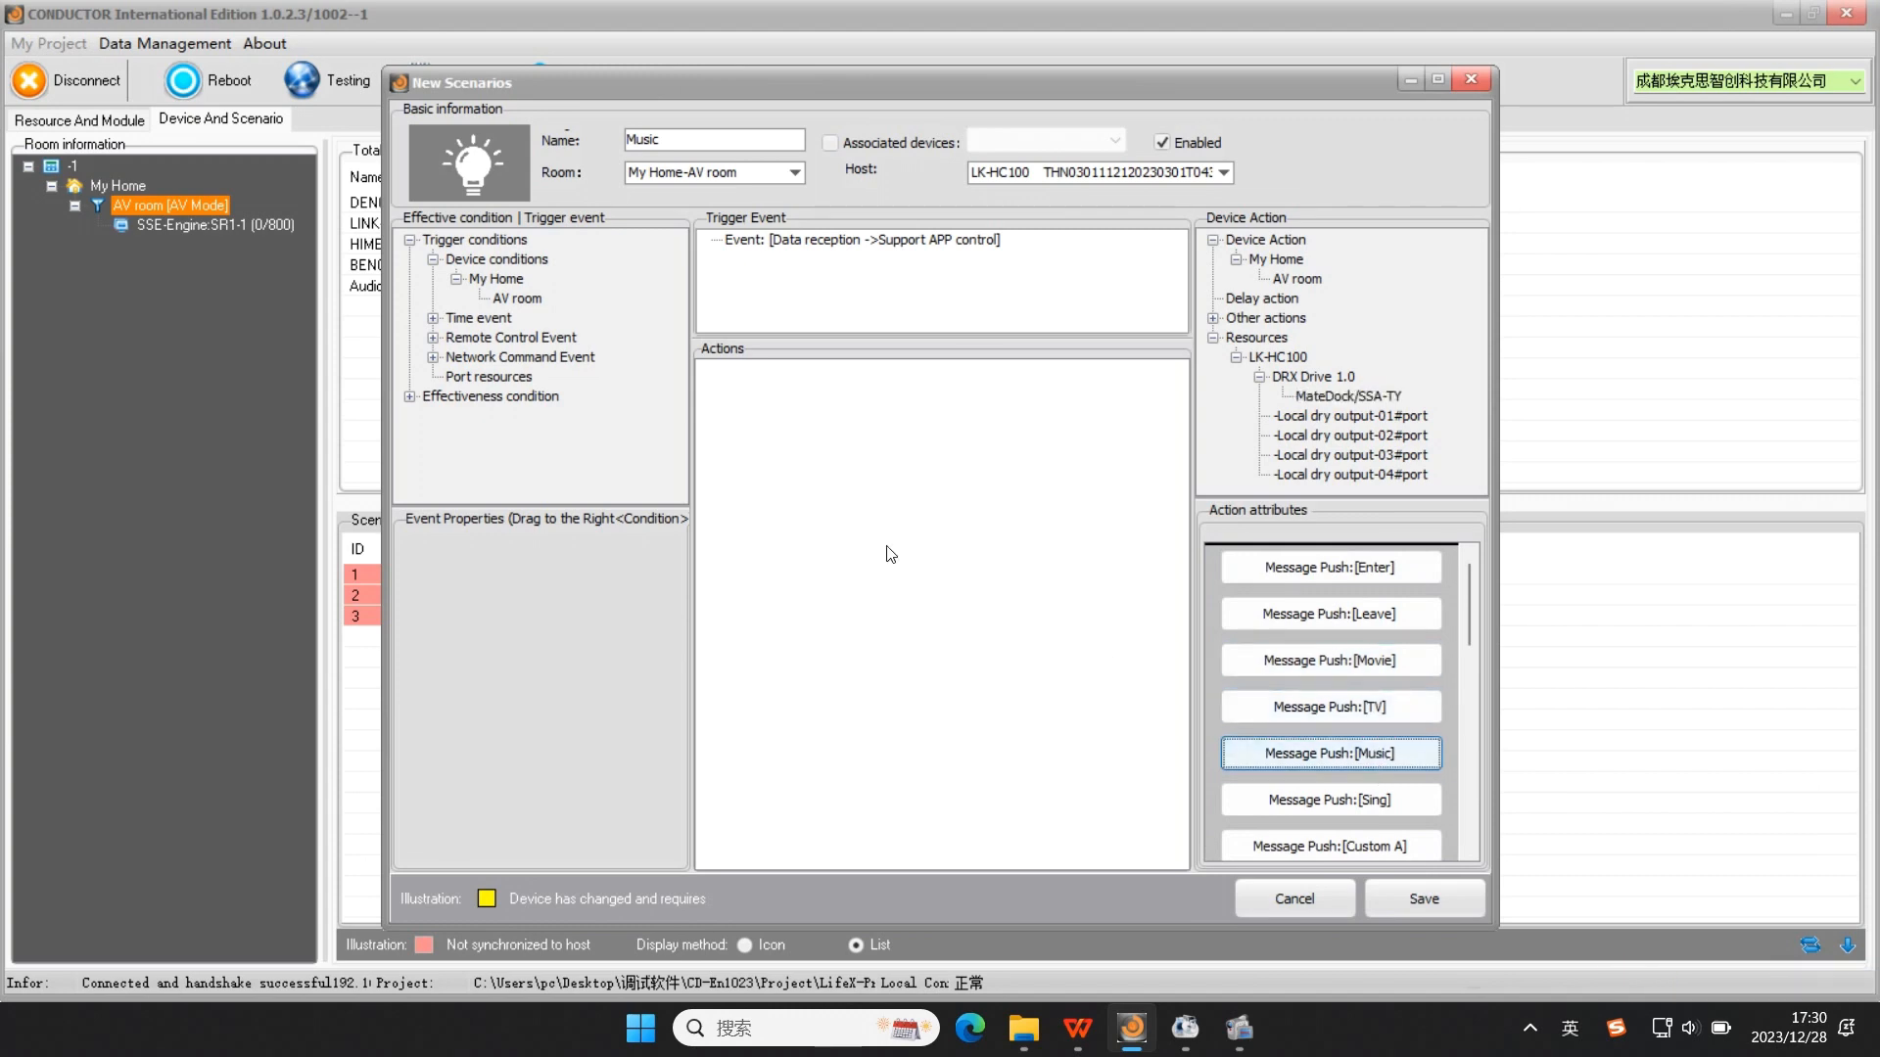
left_click(1329, 753)
left_click(1424, 898)
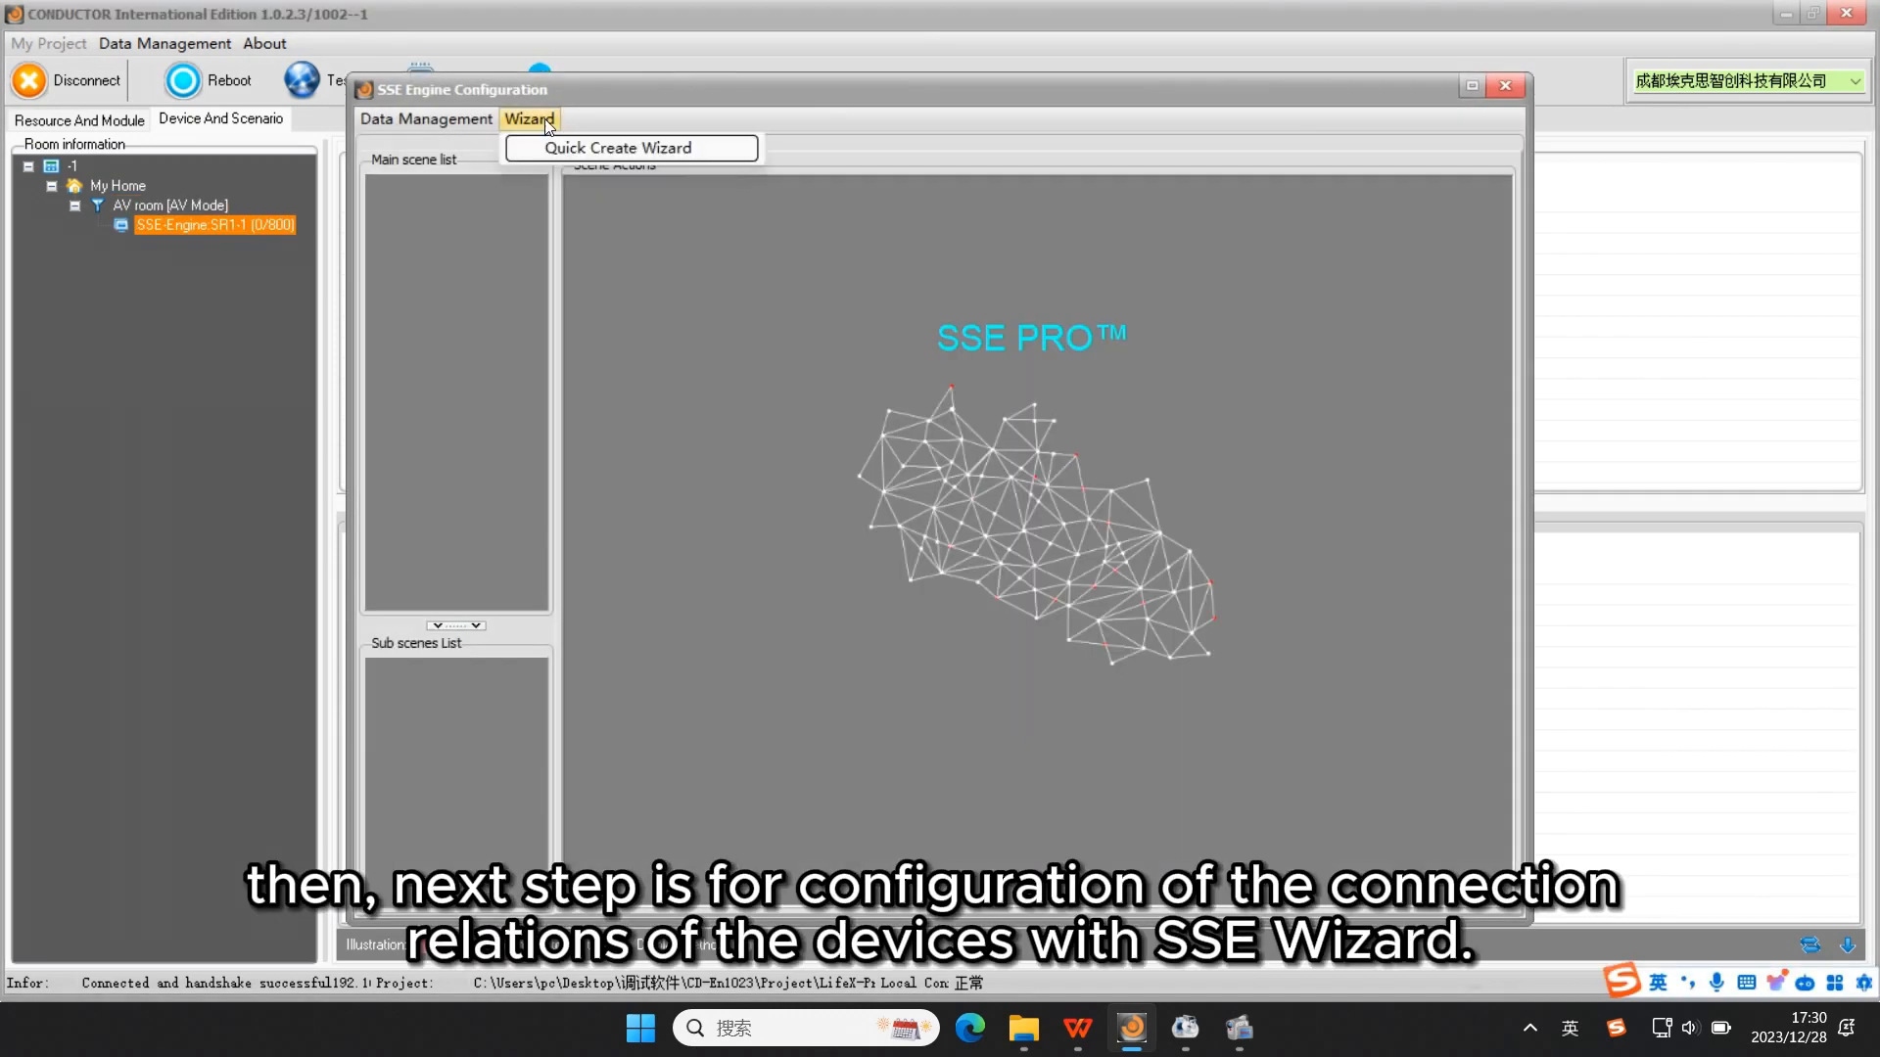
Step: Open the SSE Quick Create Wizard and connect the DENON-AVR-X3700H amplifier to HDMI-1 of the BENQ-4K-B257 projector
left_click(676, 151)
left_click_drag(1475, 346, 451, 297)
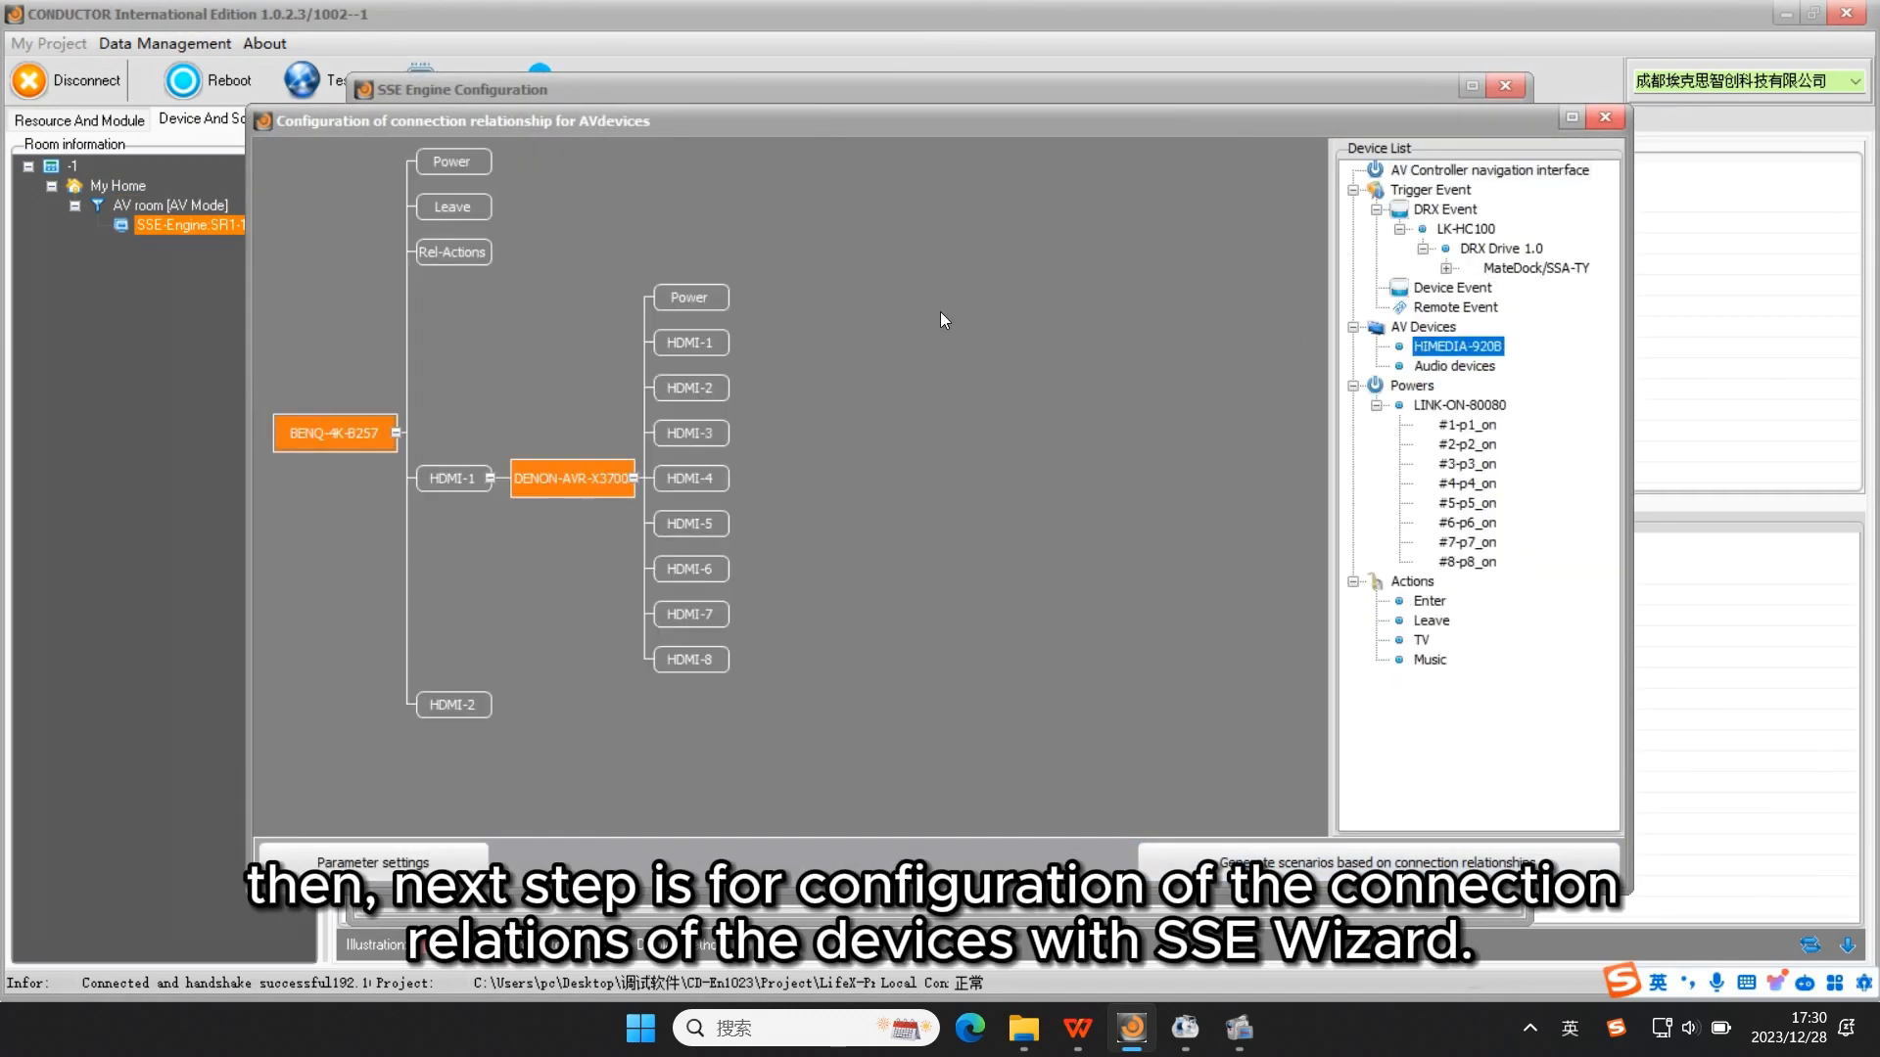
left_click(894, 457)
left_click(573, 479)
Step: Connect HIMEDIA-920B to the amplifier's HDMI-2, the AV Controller navigation interface to its HDMI-1, and Audio devices to the projector's HDMI-2
left_click_drag(1457, 347, 691, 389)
left_click_drag(1488, 170, 692, 343)
left_click_drag(1455, 347, 697, 569)
scroll(1060, 522, "down", 3)
left_click_drag(809, 497, 456, 817)
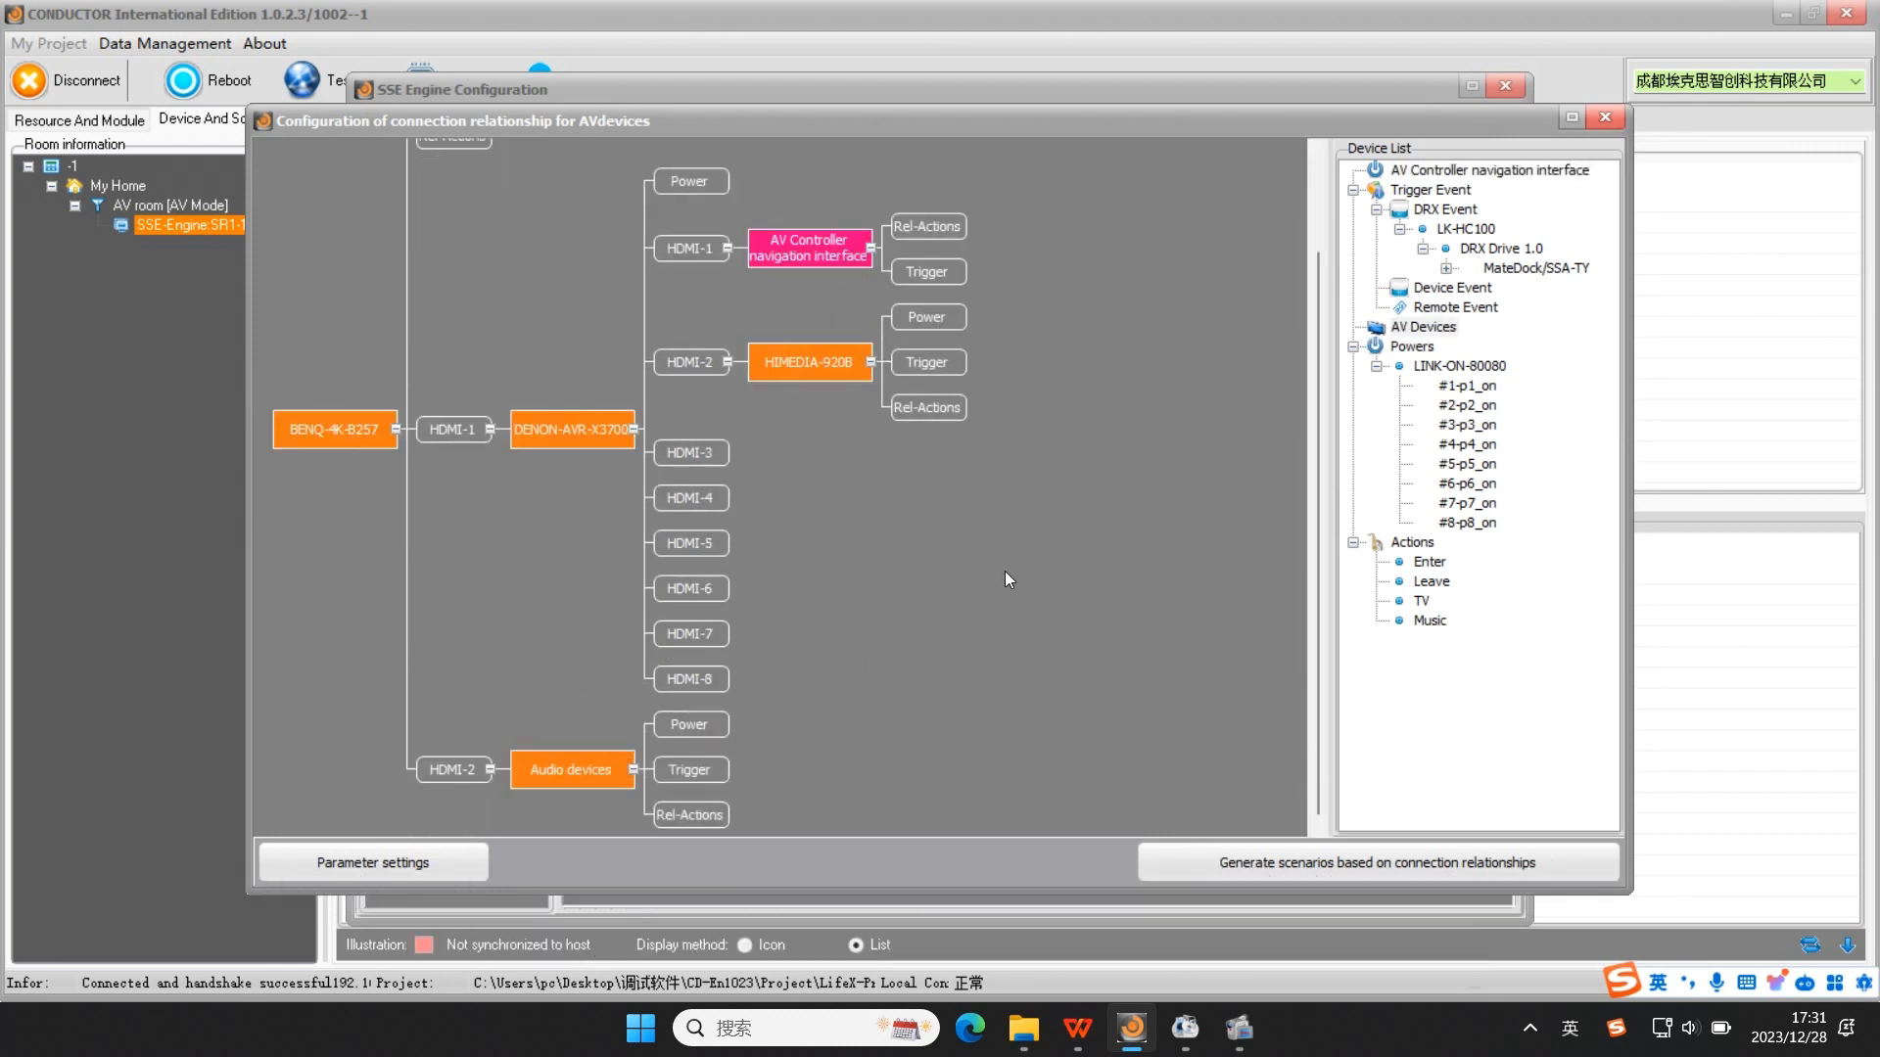
Step: Assign LINK-ON-80080 power output 1 to the DENON amplifier, 2 to HIMEDIA-920B, and 3, 4 and 5 to Audio devices
left_click_drag(1467, 386, 691, 182)
left_click_drag(1466, 405, 932, 329)
left_click_drag(1467, 425, 695, 758)
left_click_drag(1467, 465, 697, 784)
Step: Examine the receive messages that MateDock/SSA-TY offers as DRX trigger events in the device list
scroll(1002, 600, "up", 3)
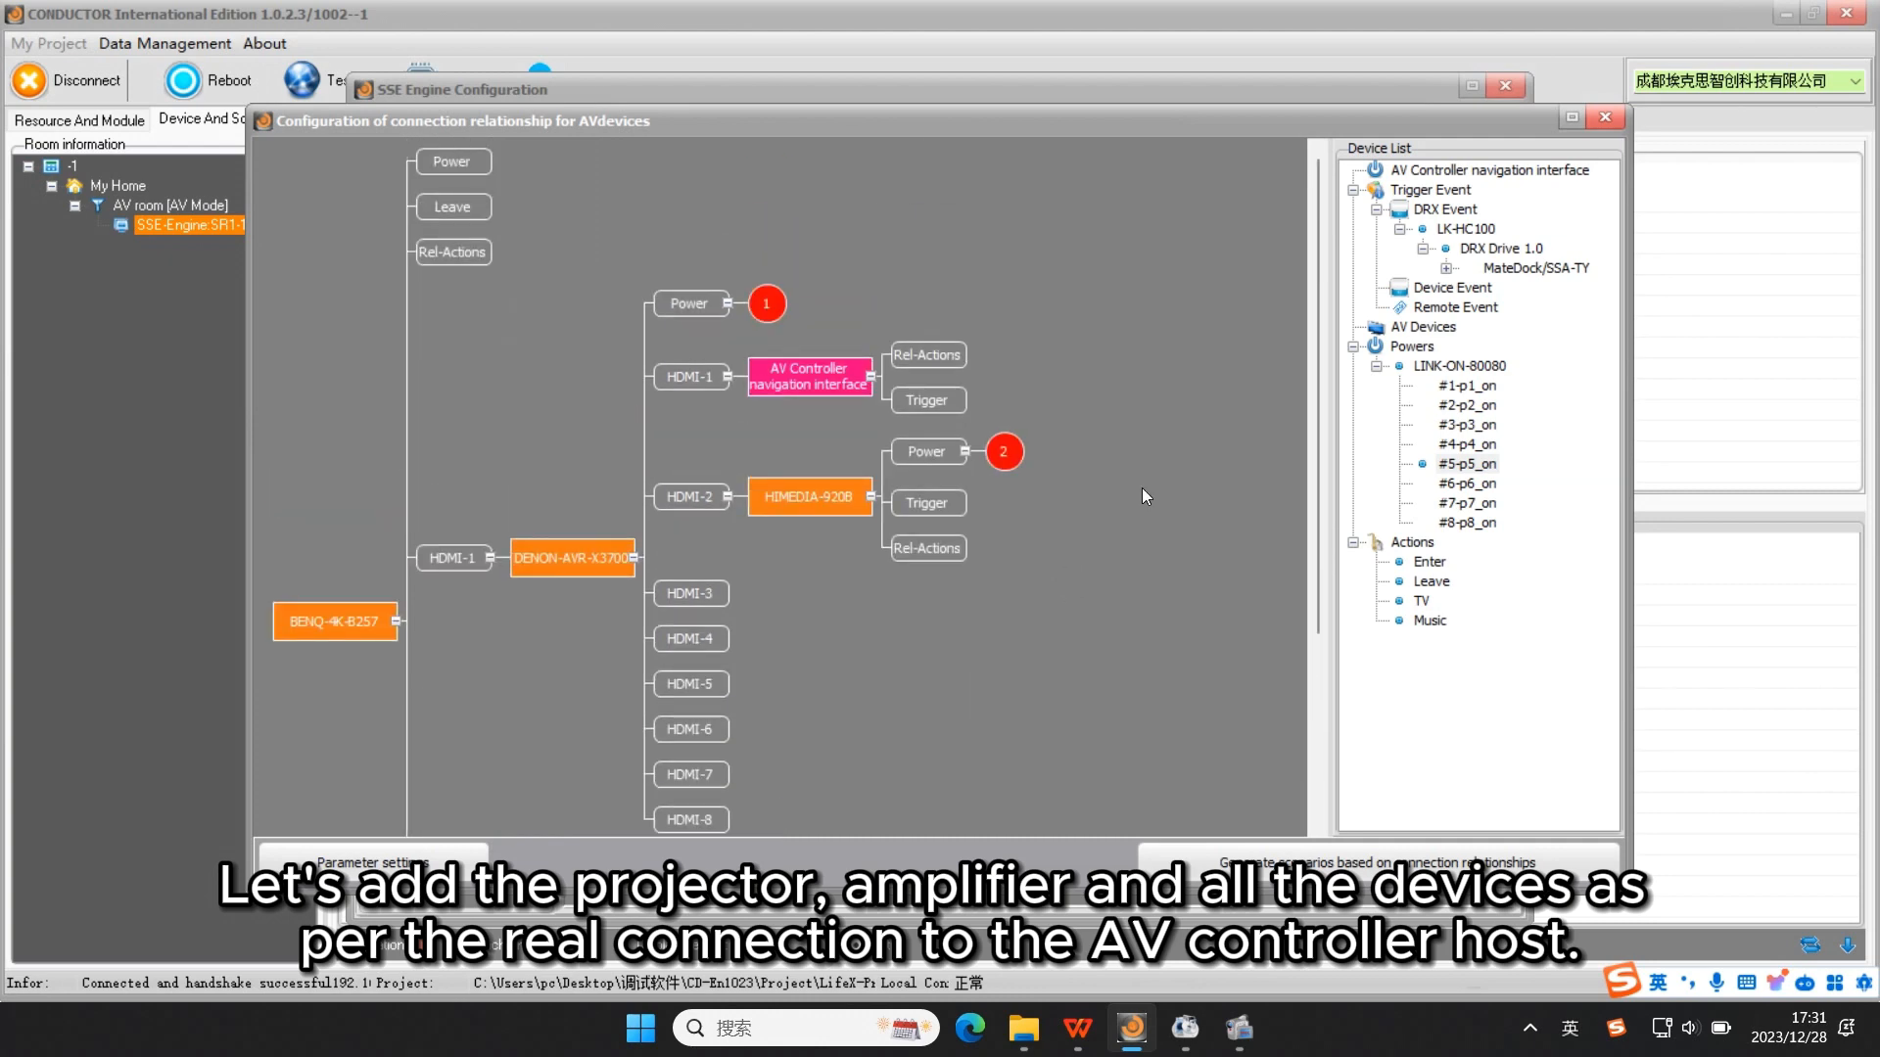
left_click(1447, 268)
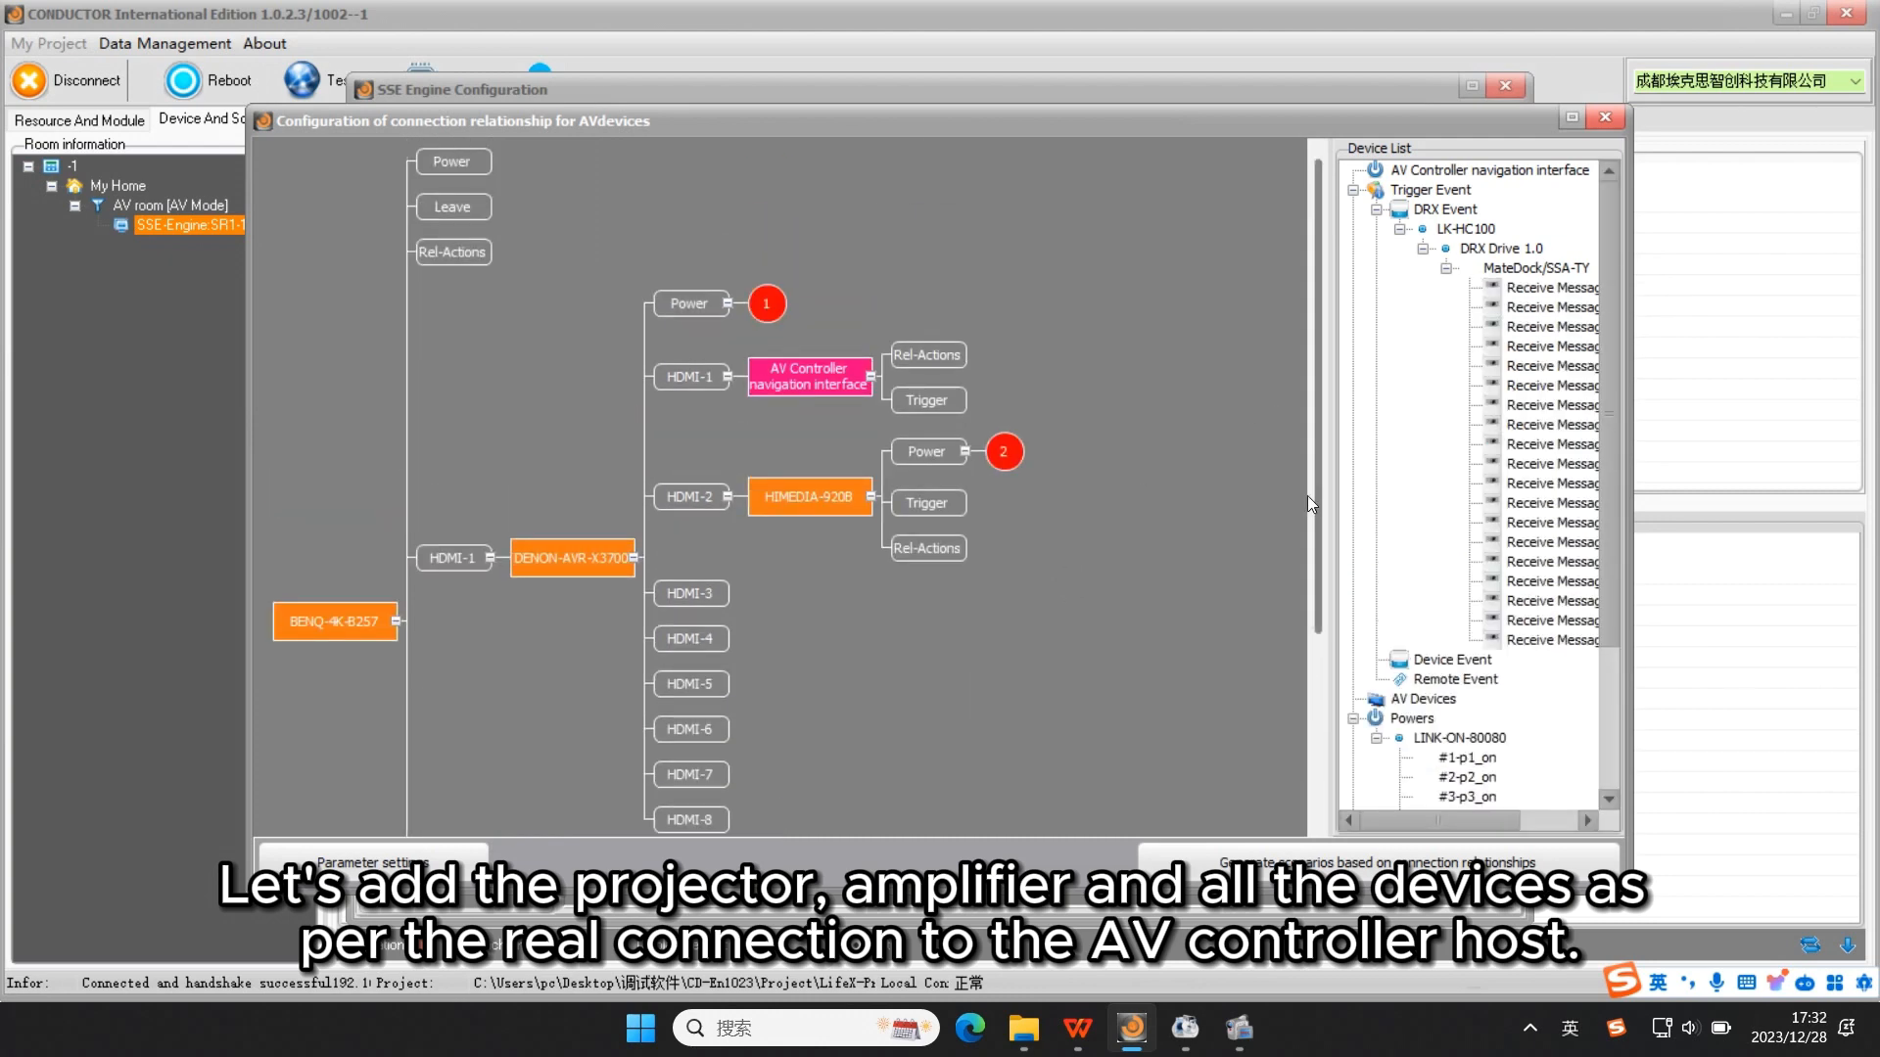
left_click_drag(1329, 481, 1203, 482)
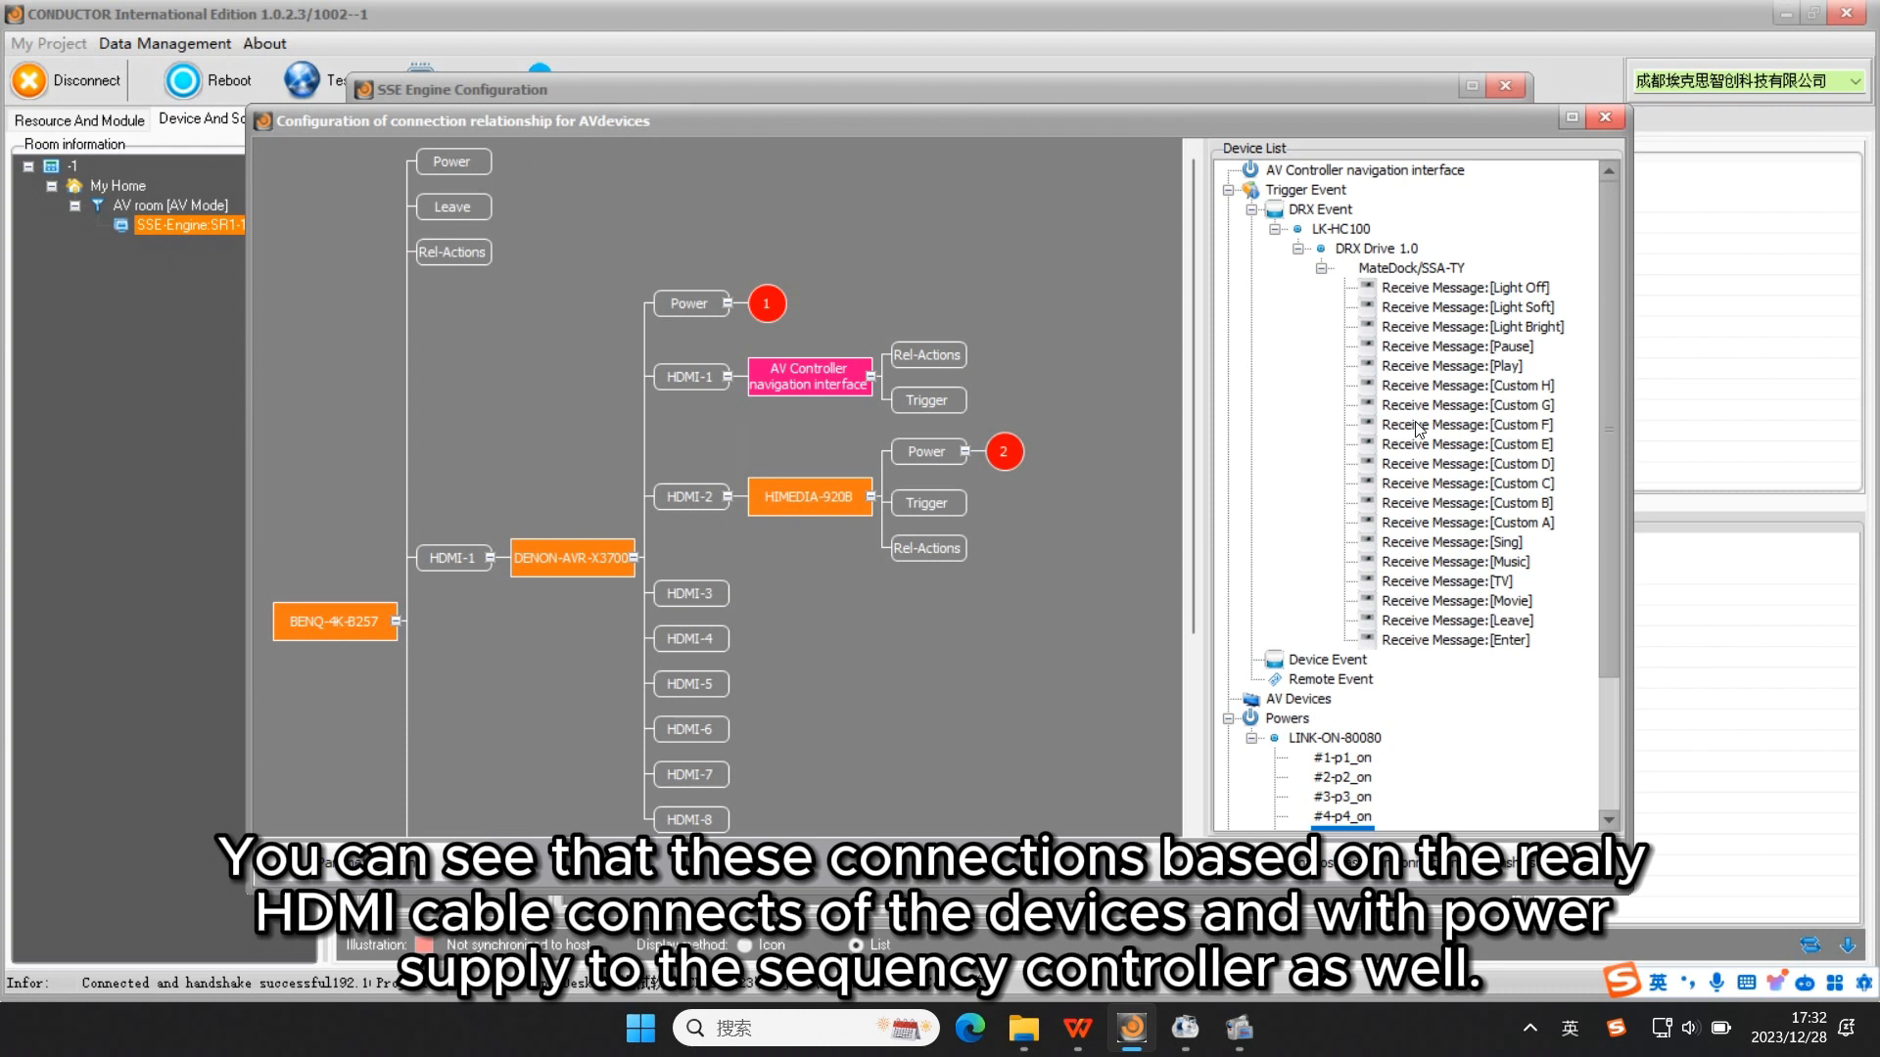
left_click(1321, 269)
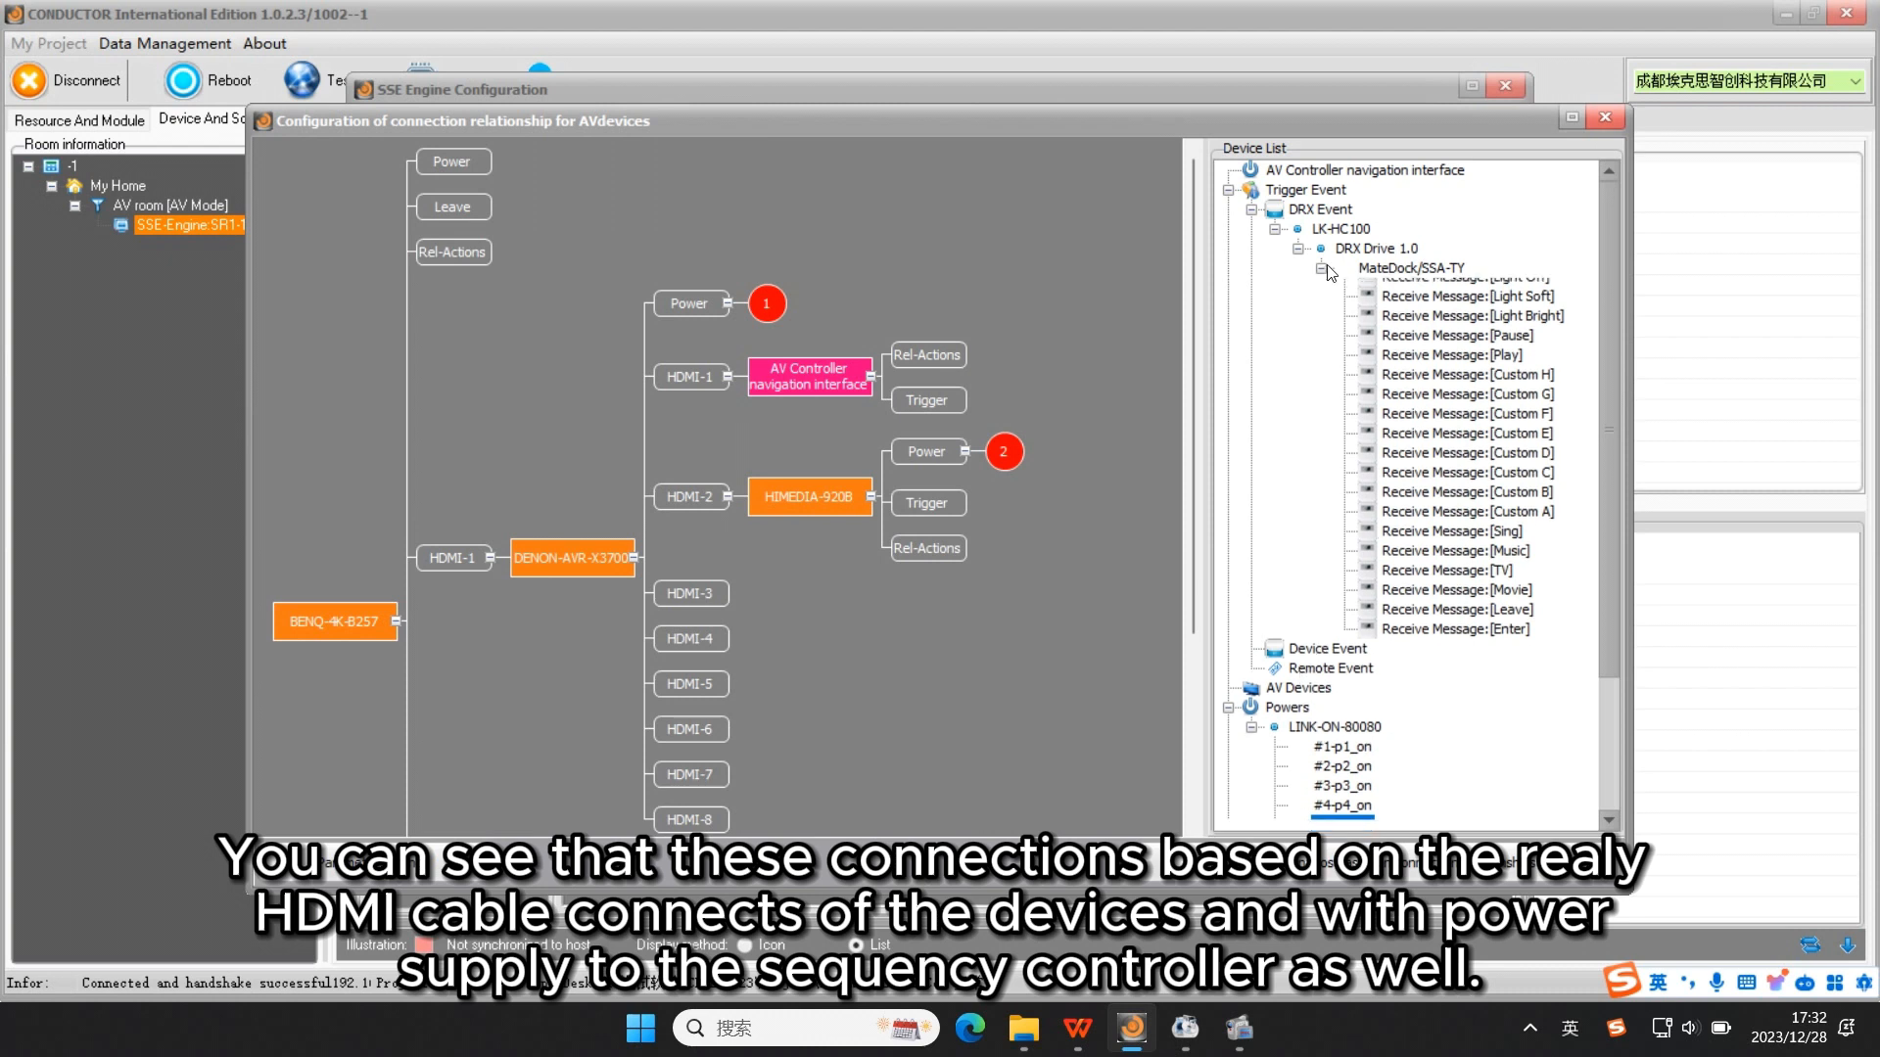
left_click_drag(1190, 436, 1427, 440)
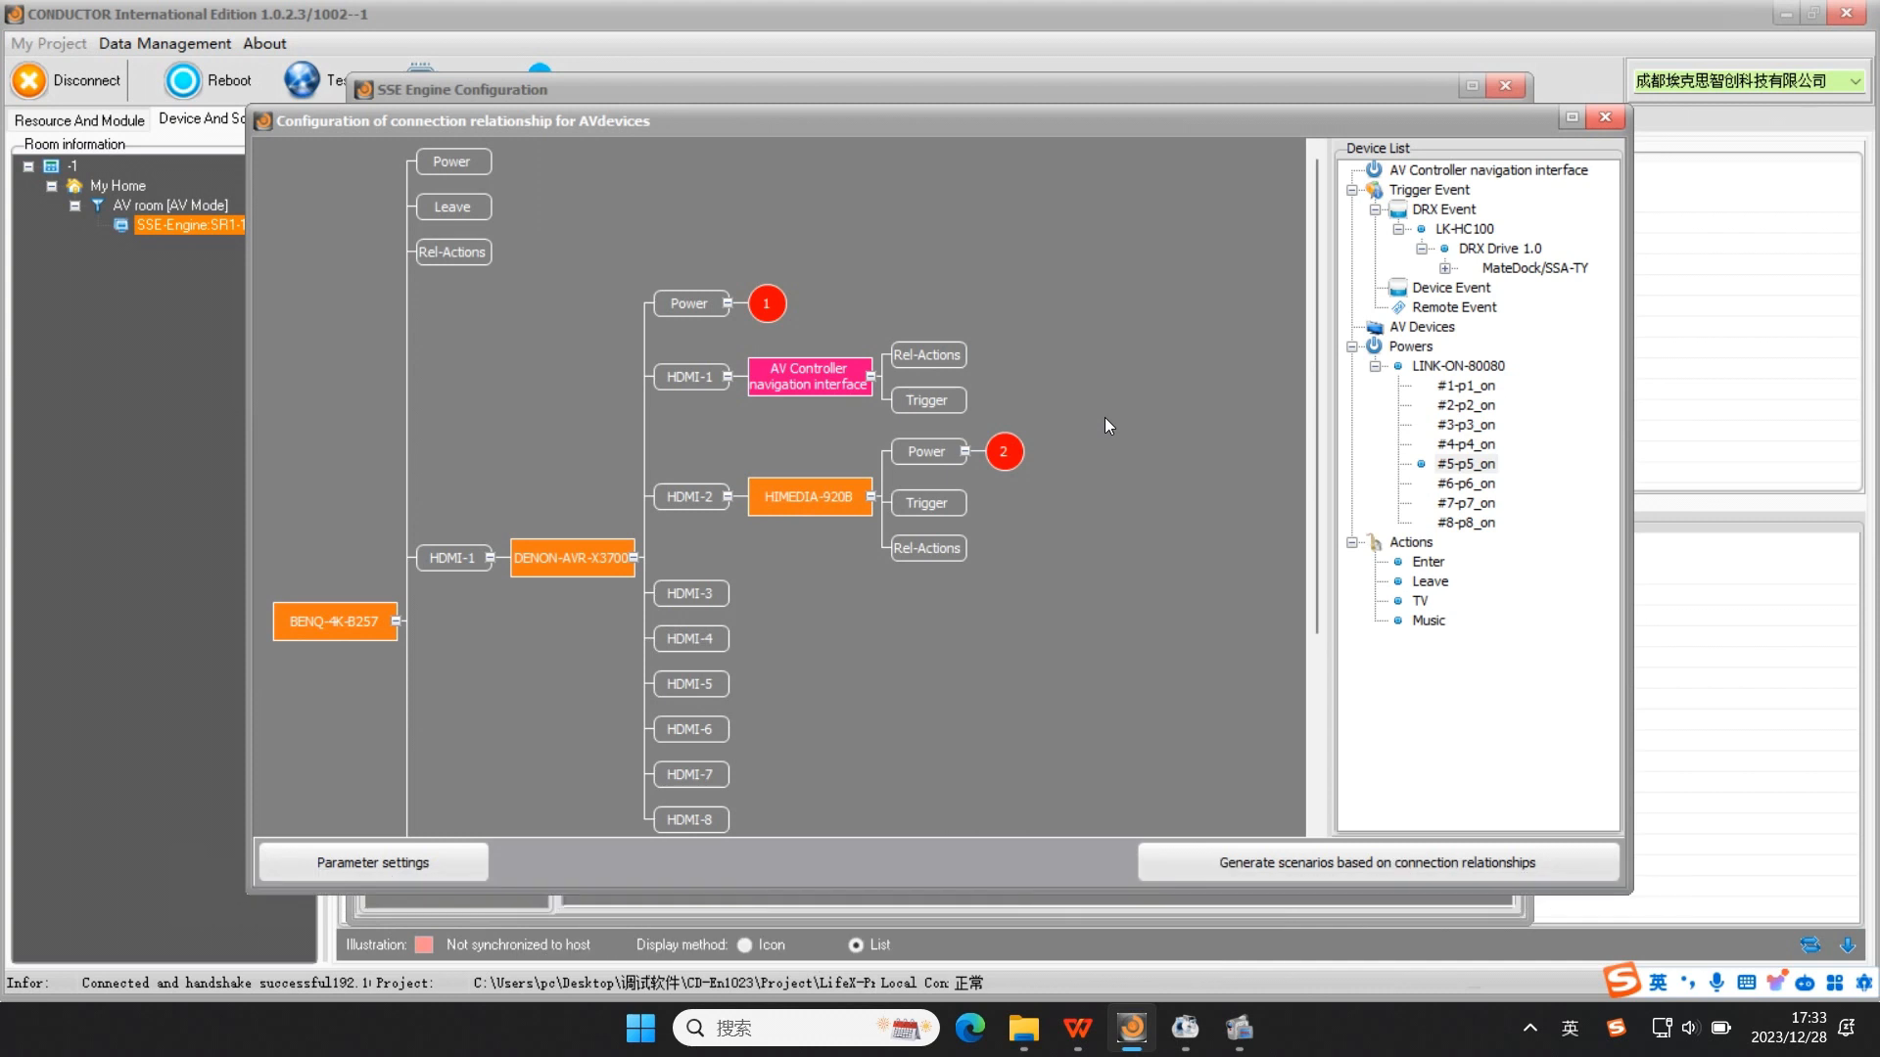
Step: Add the LF-500D remote's TV key as HIMEDIA-920B's trigger and its ENT. key as the trigger for Audio devices
double_click(1454, 308)
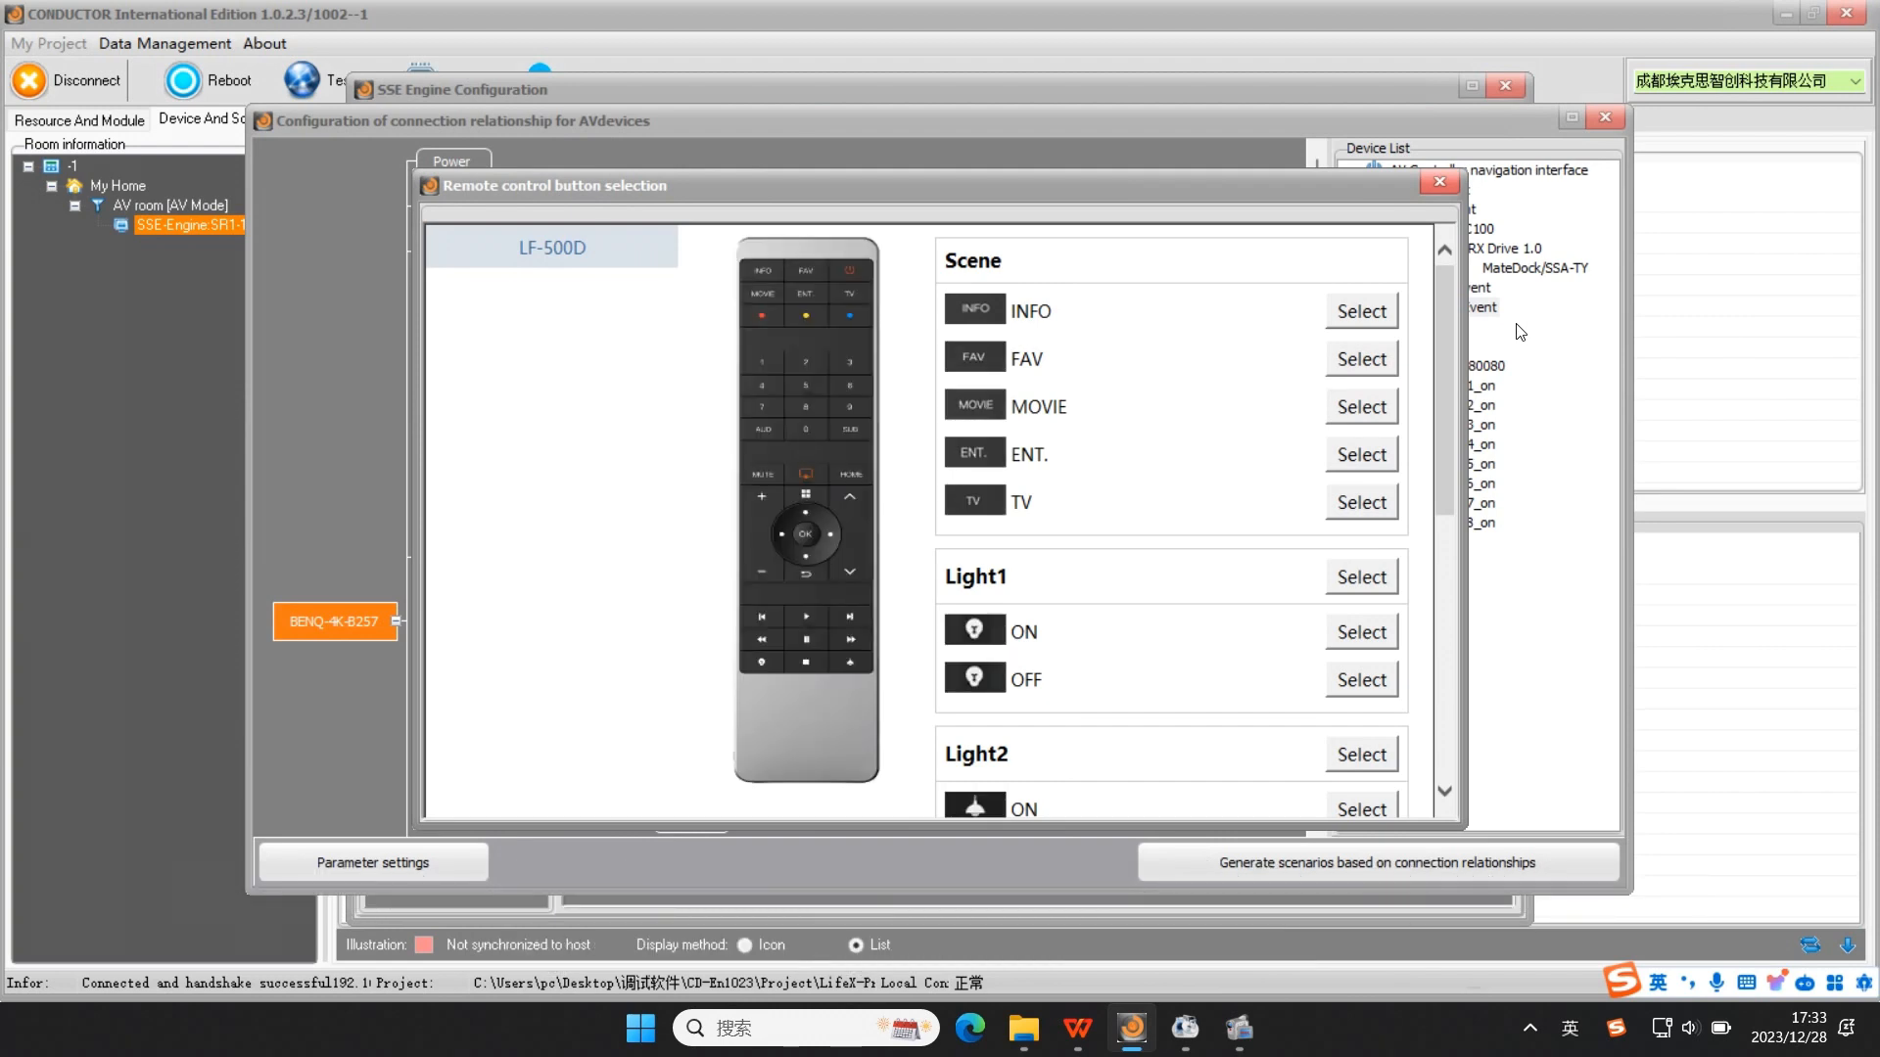
left_click(1362, 503)
left_click_drag(1489, 327, 921, 507)
double_click(1477, 308)
left_click(1361, 454)
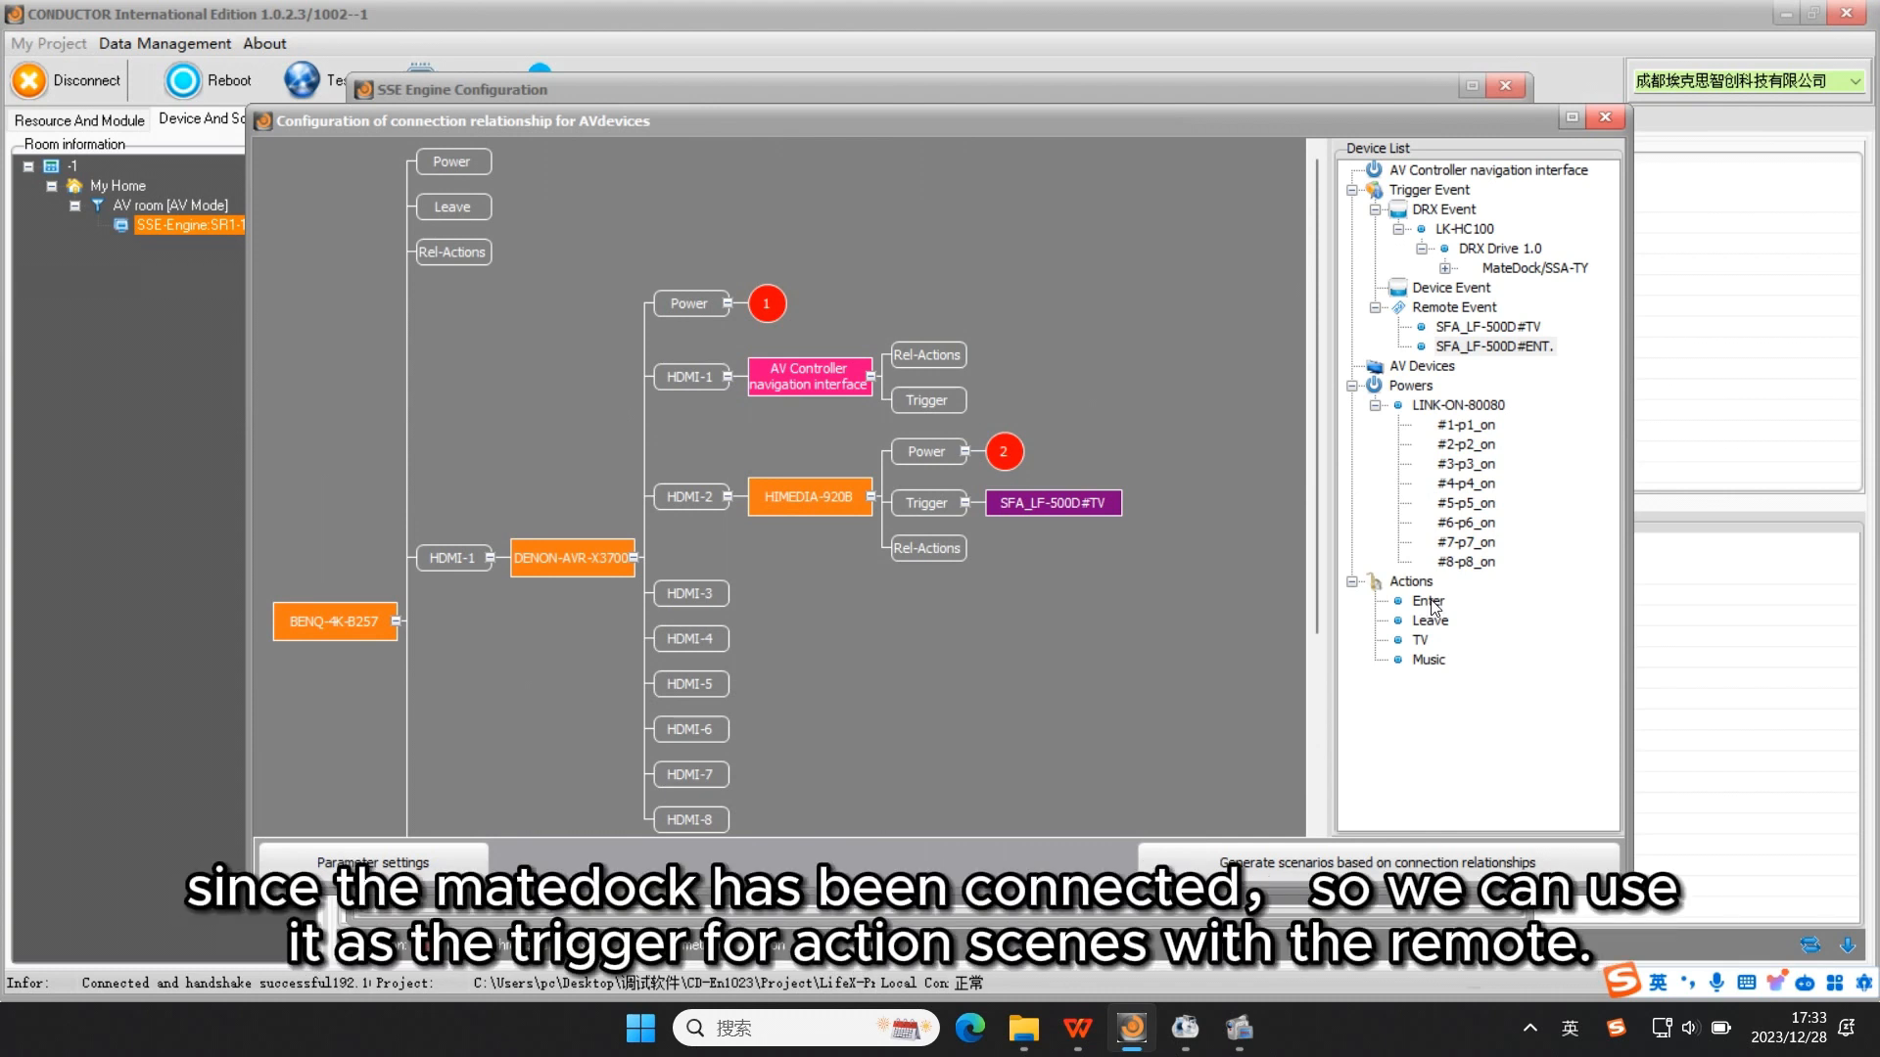
Step: Assign related actions: Enter to the AV Controller navigation interface, Leave to the BENQ projector, TV to HIMEDIA-920B, and Music to Audio devices
left_click_drag(1431, 605, 933, 365)
left_click_drag(1430, 620, 665, 357)
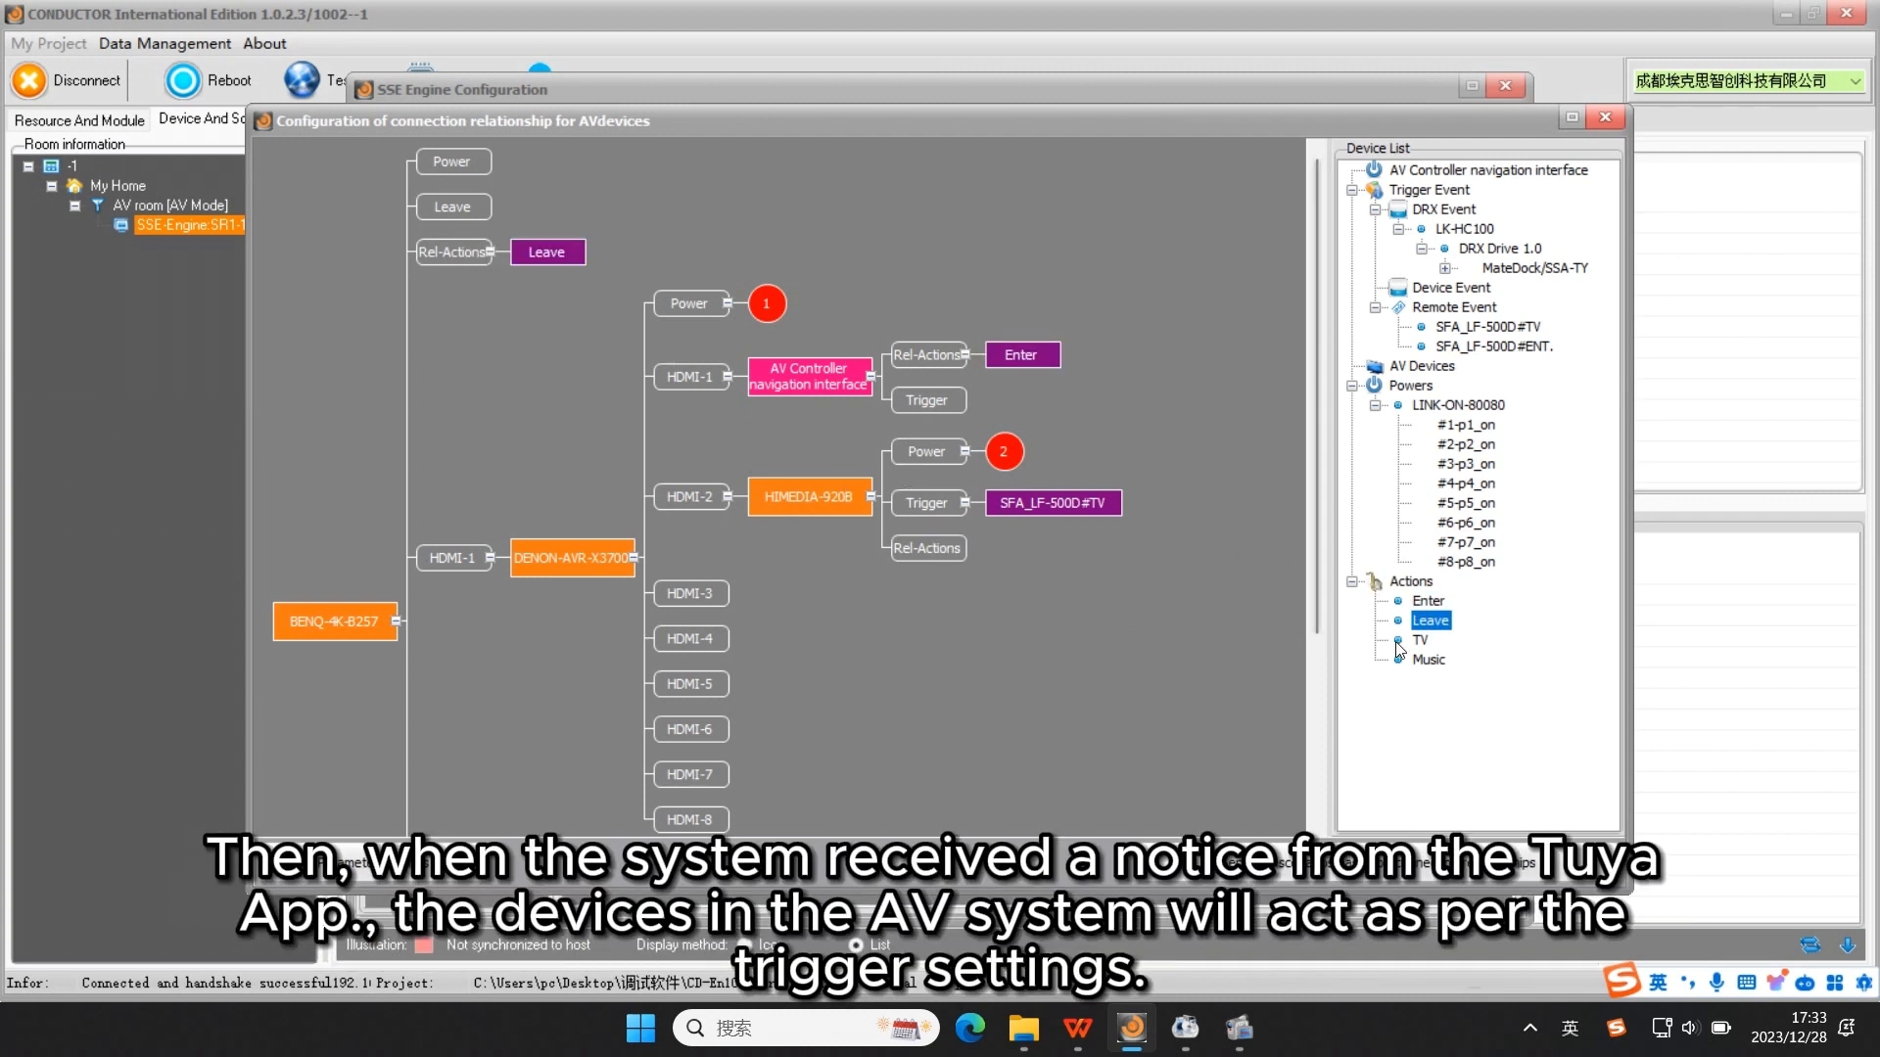
left_click_drag(1419, 640, 922, 549)
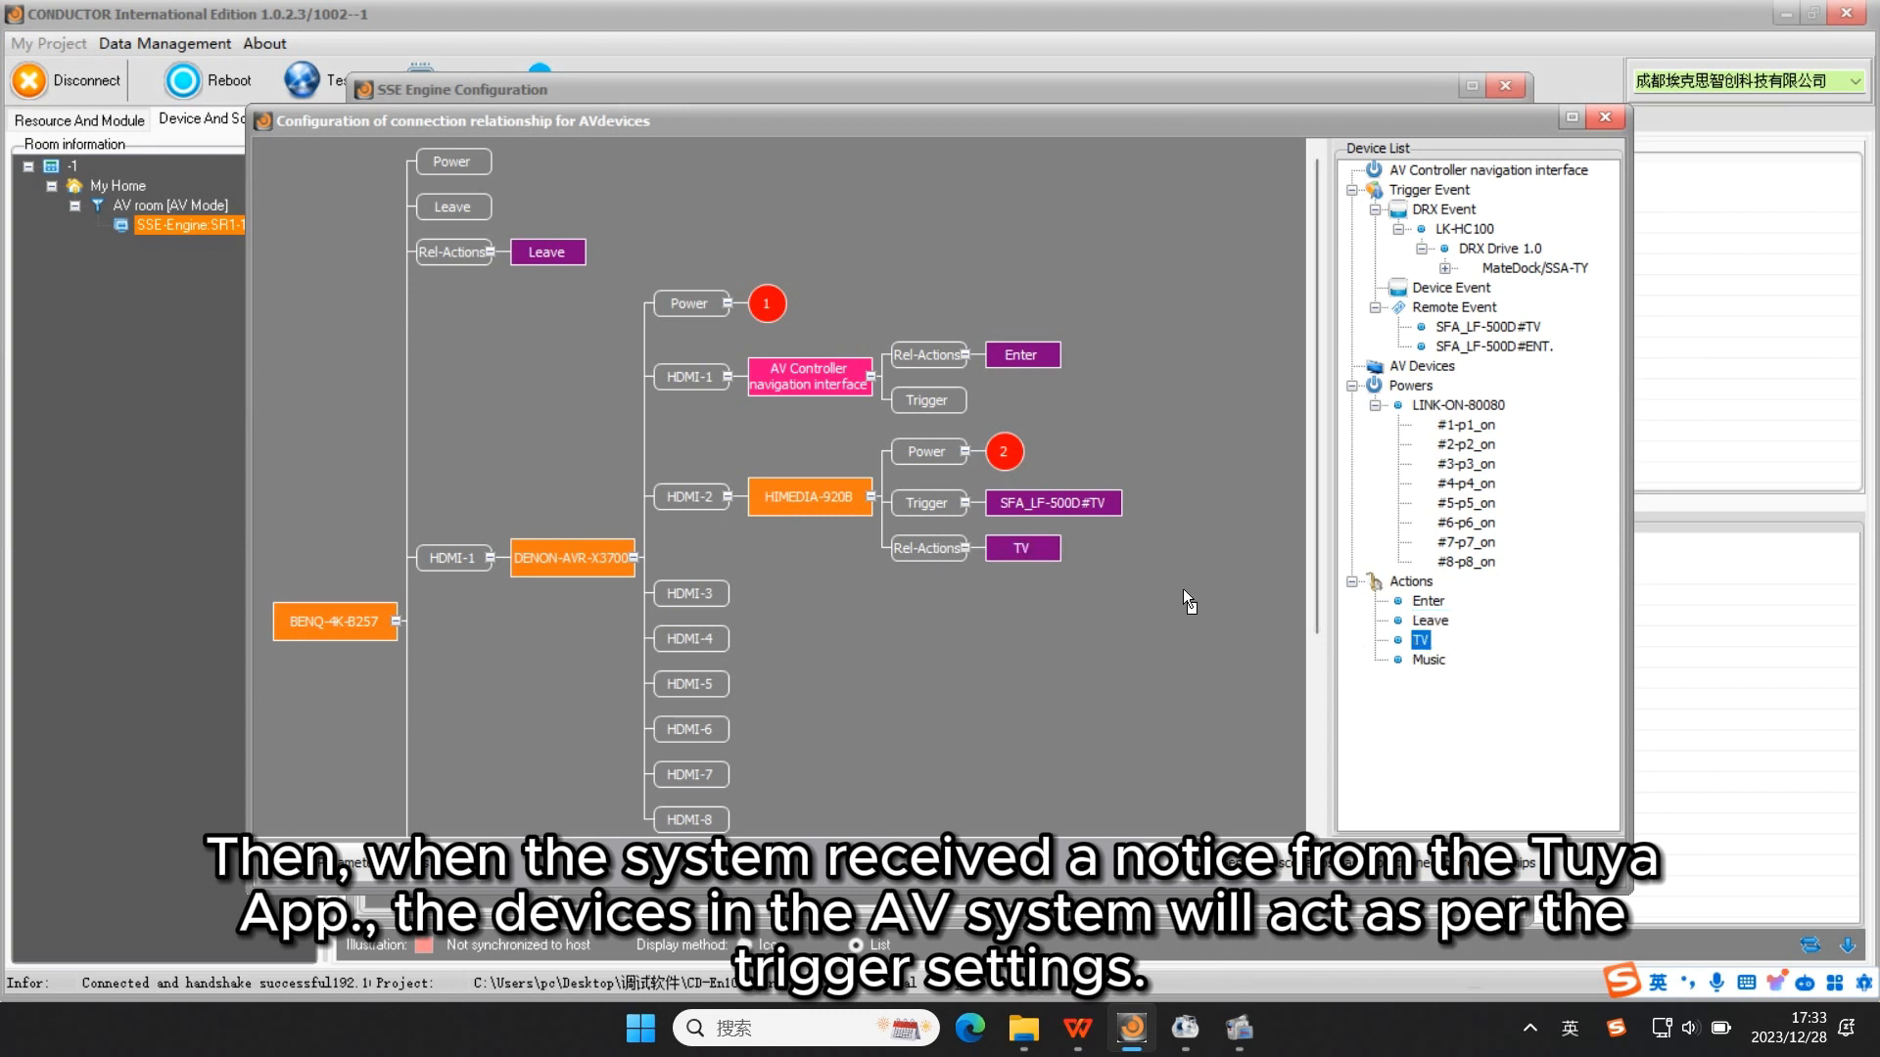
scroll(1182, 590, "down", 3)
left_click_drag(1406, 662, 1204, 720)
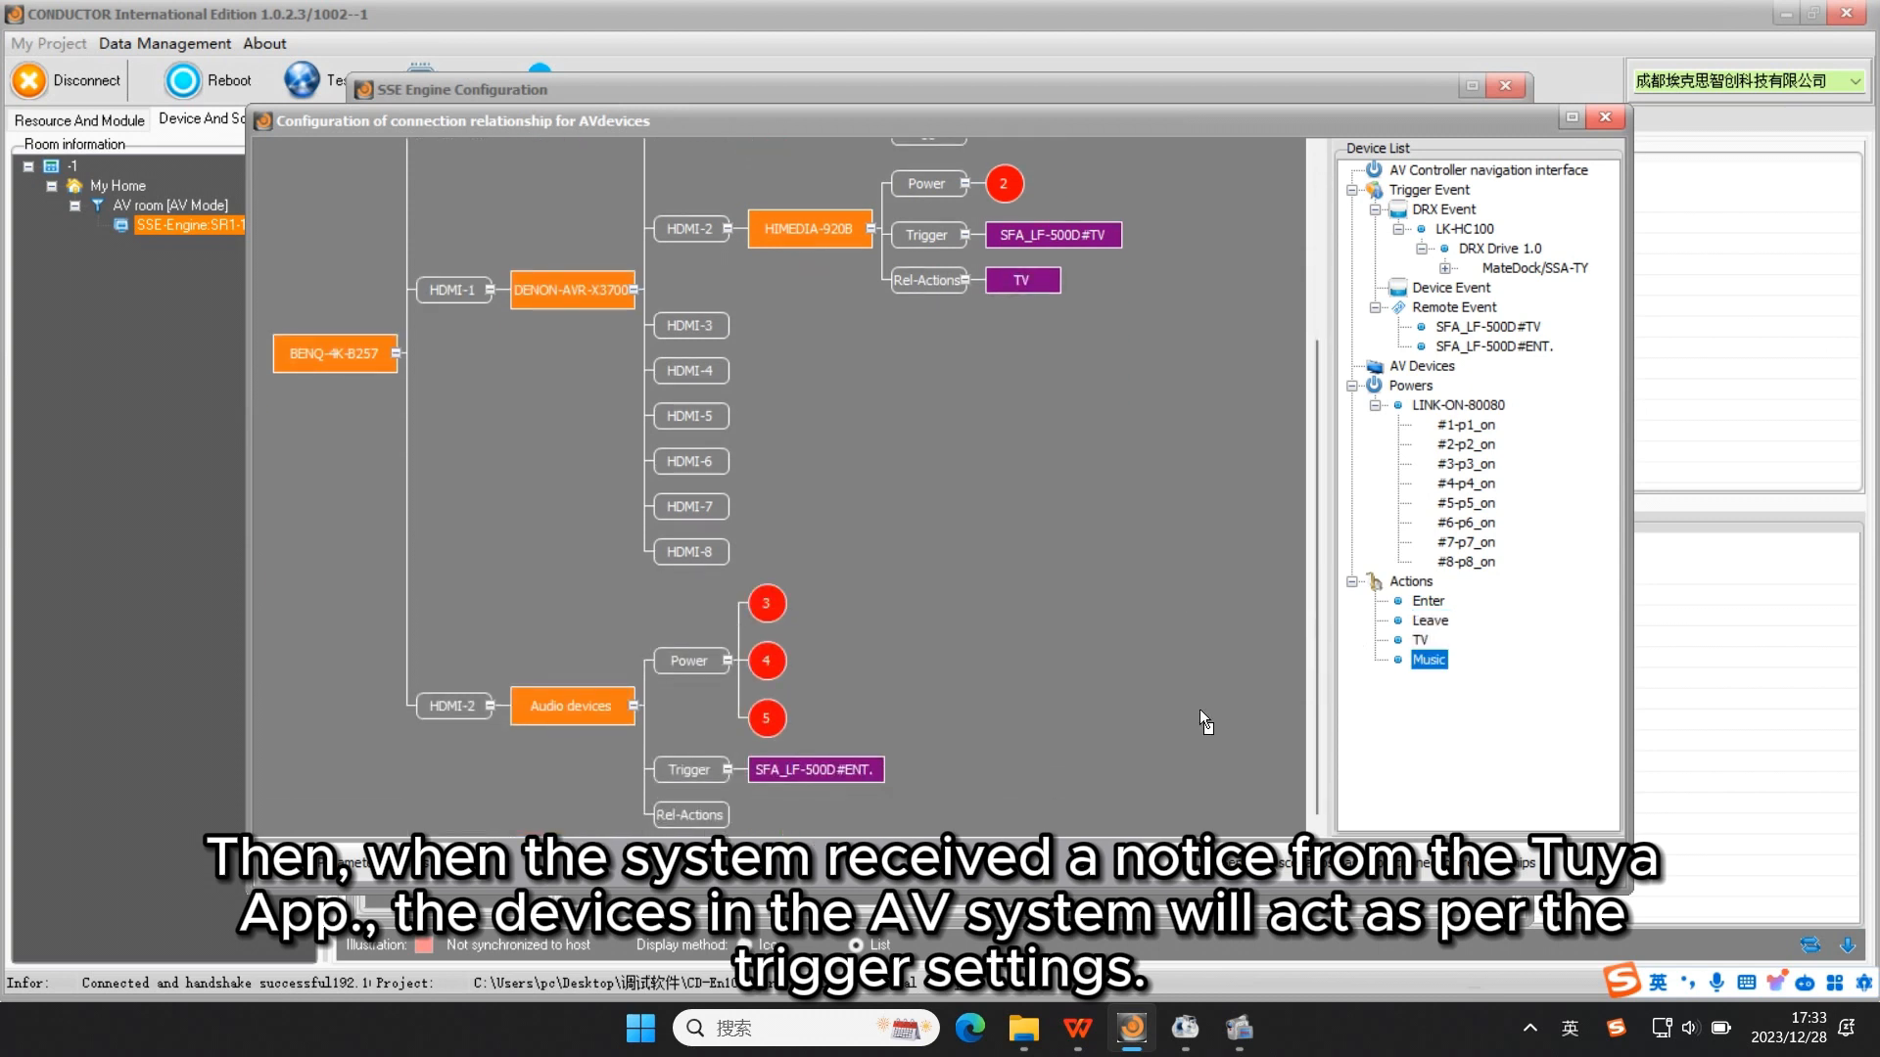
left_click_drag(691, 820, 690, 819)
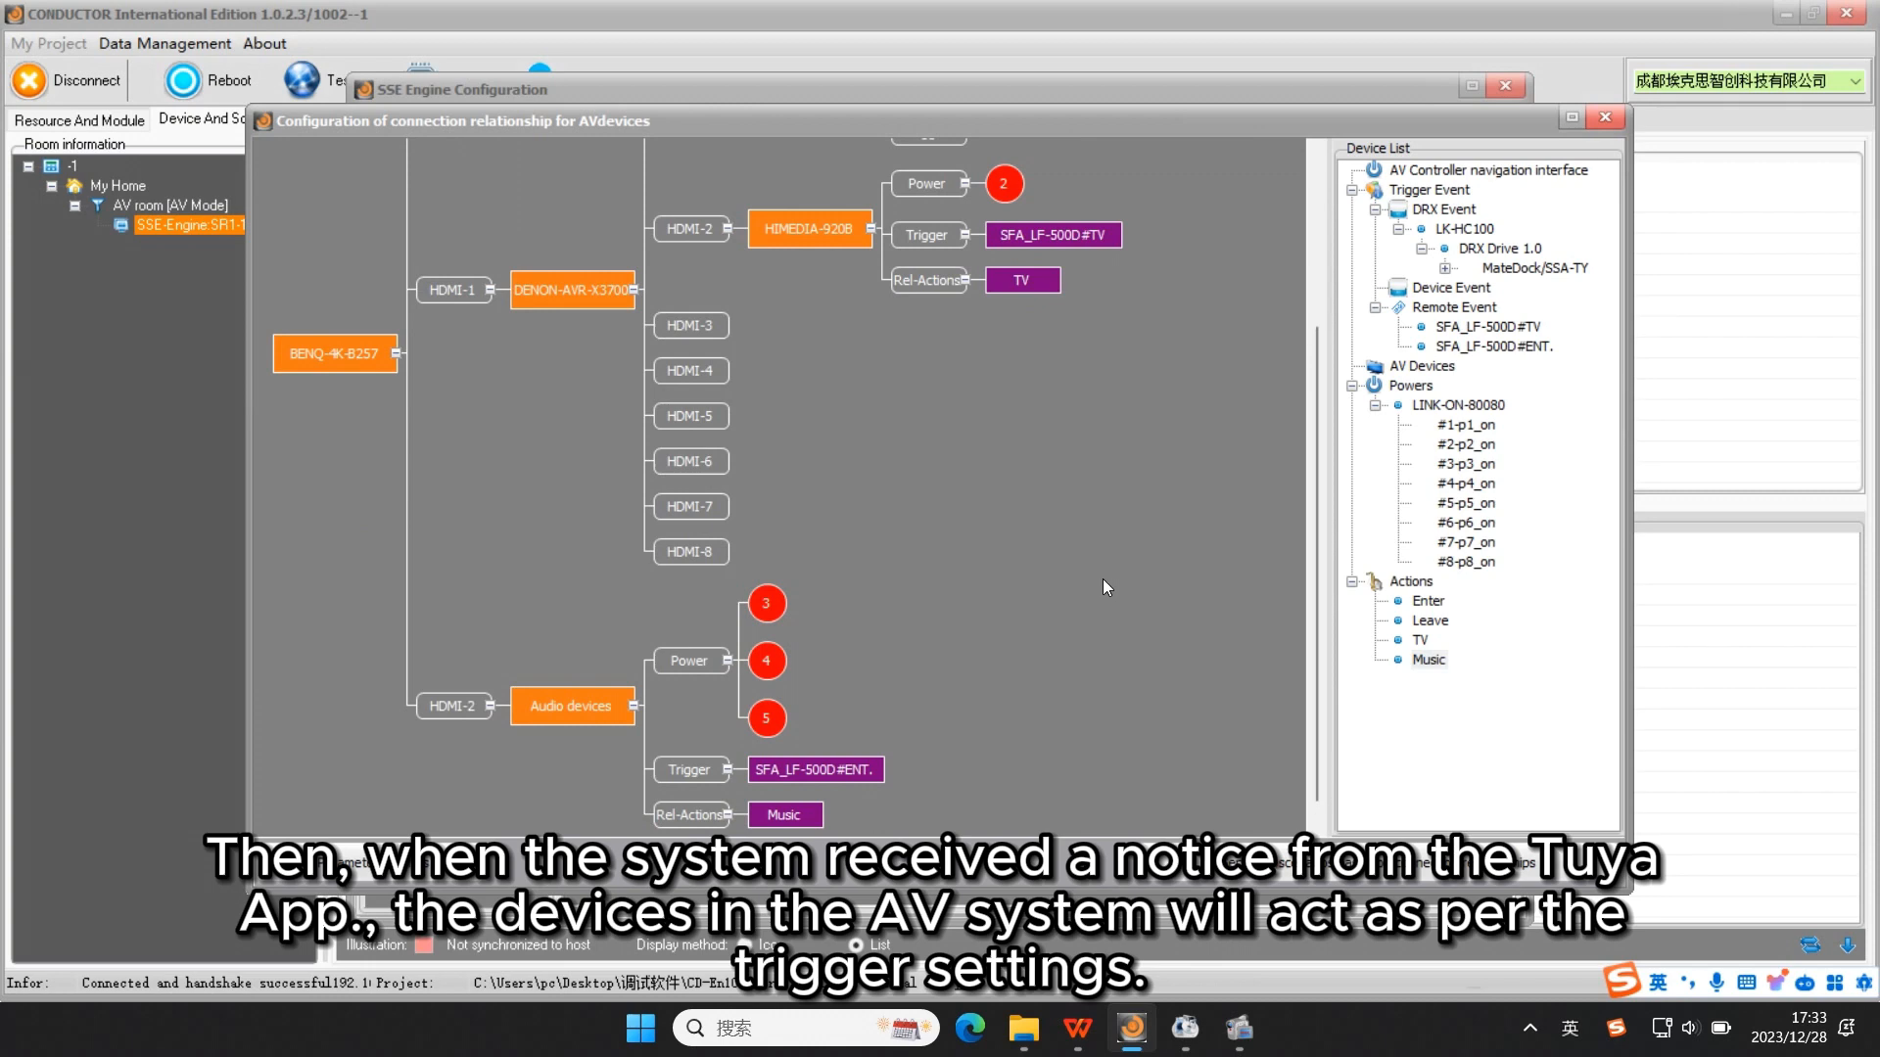
Step: Review the full names of the MateDock/SSA-TY receive messages usable as scene triggers
scroll(1103, 578, "up", 3)
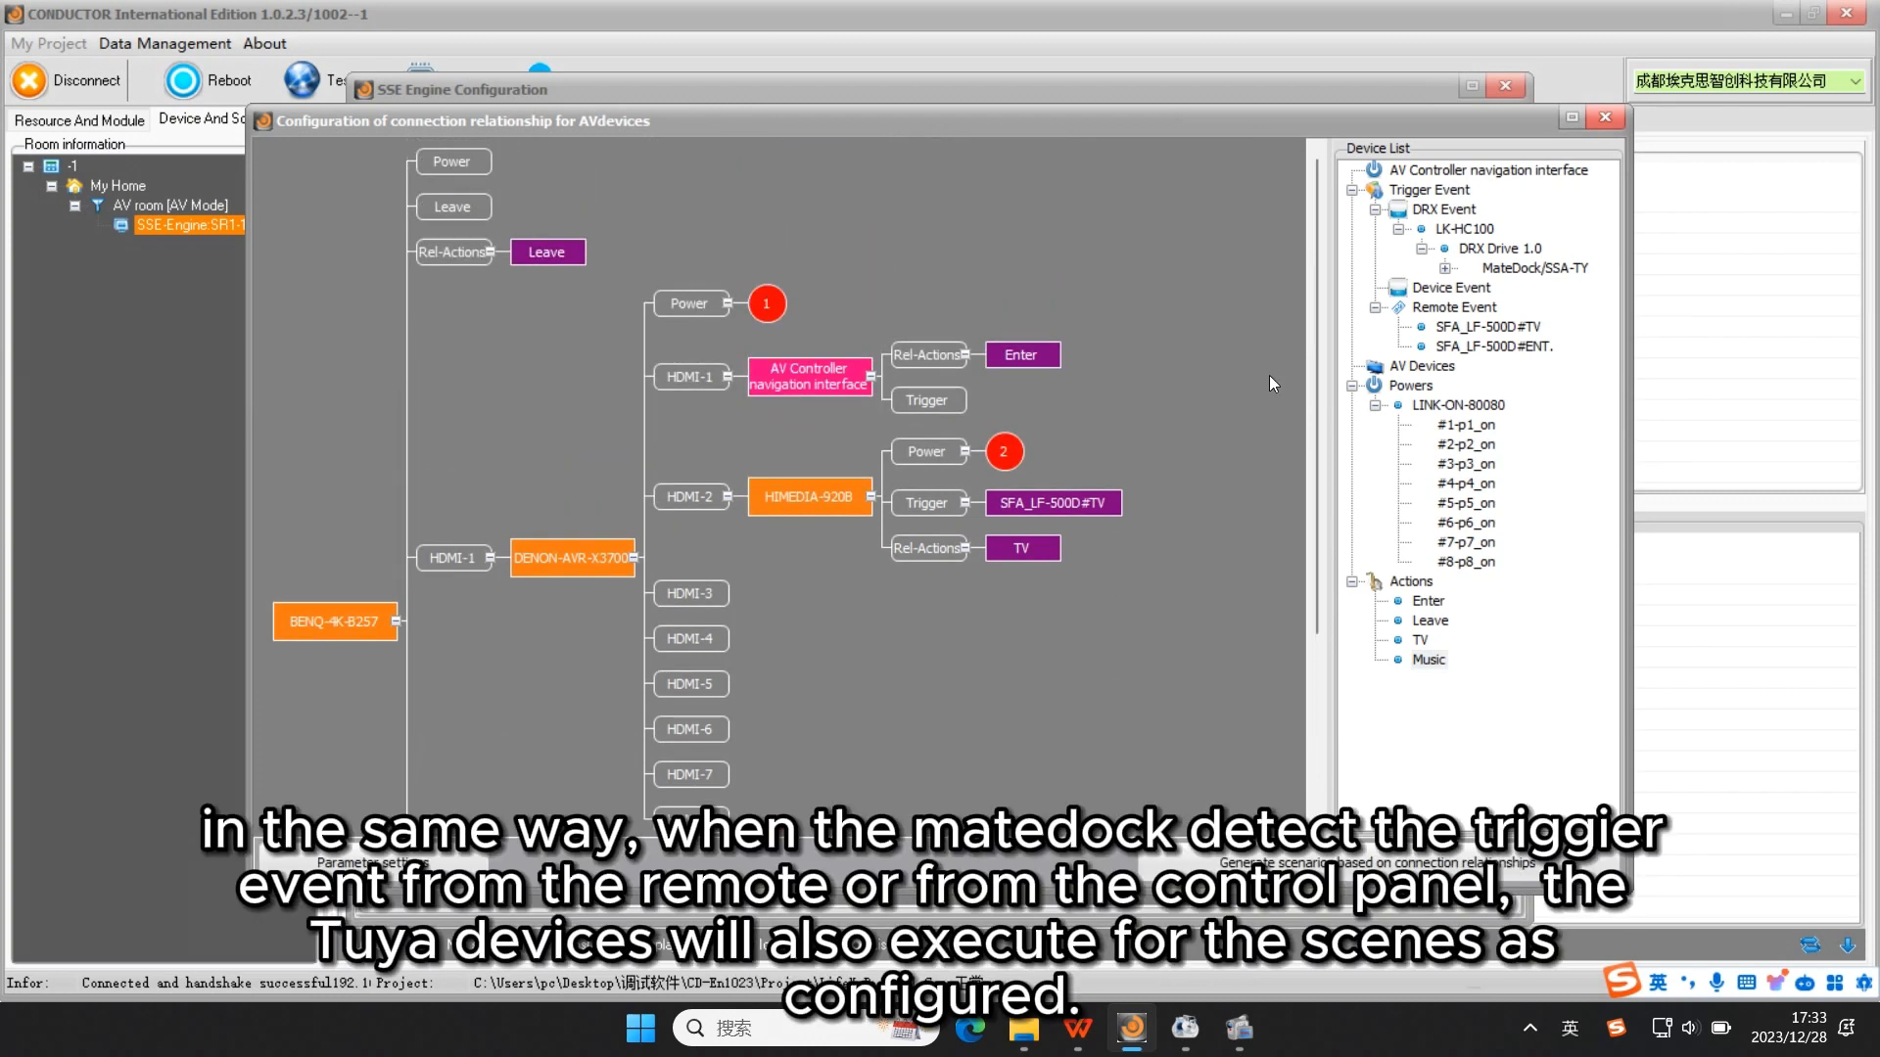
left_click(1444, 267)
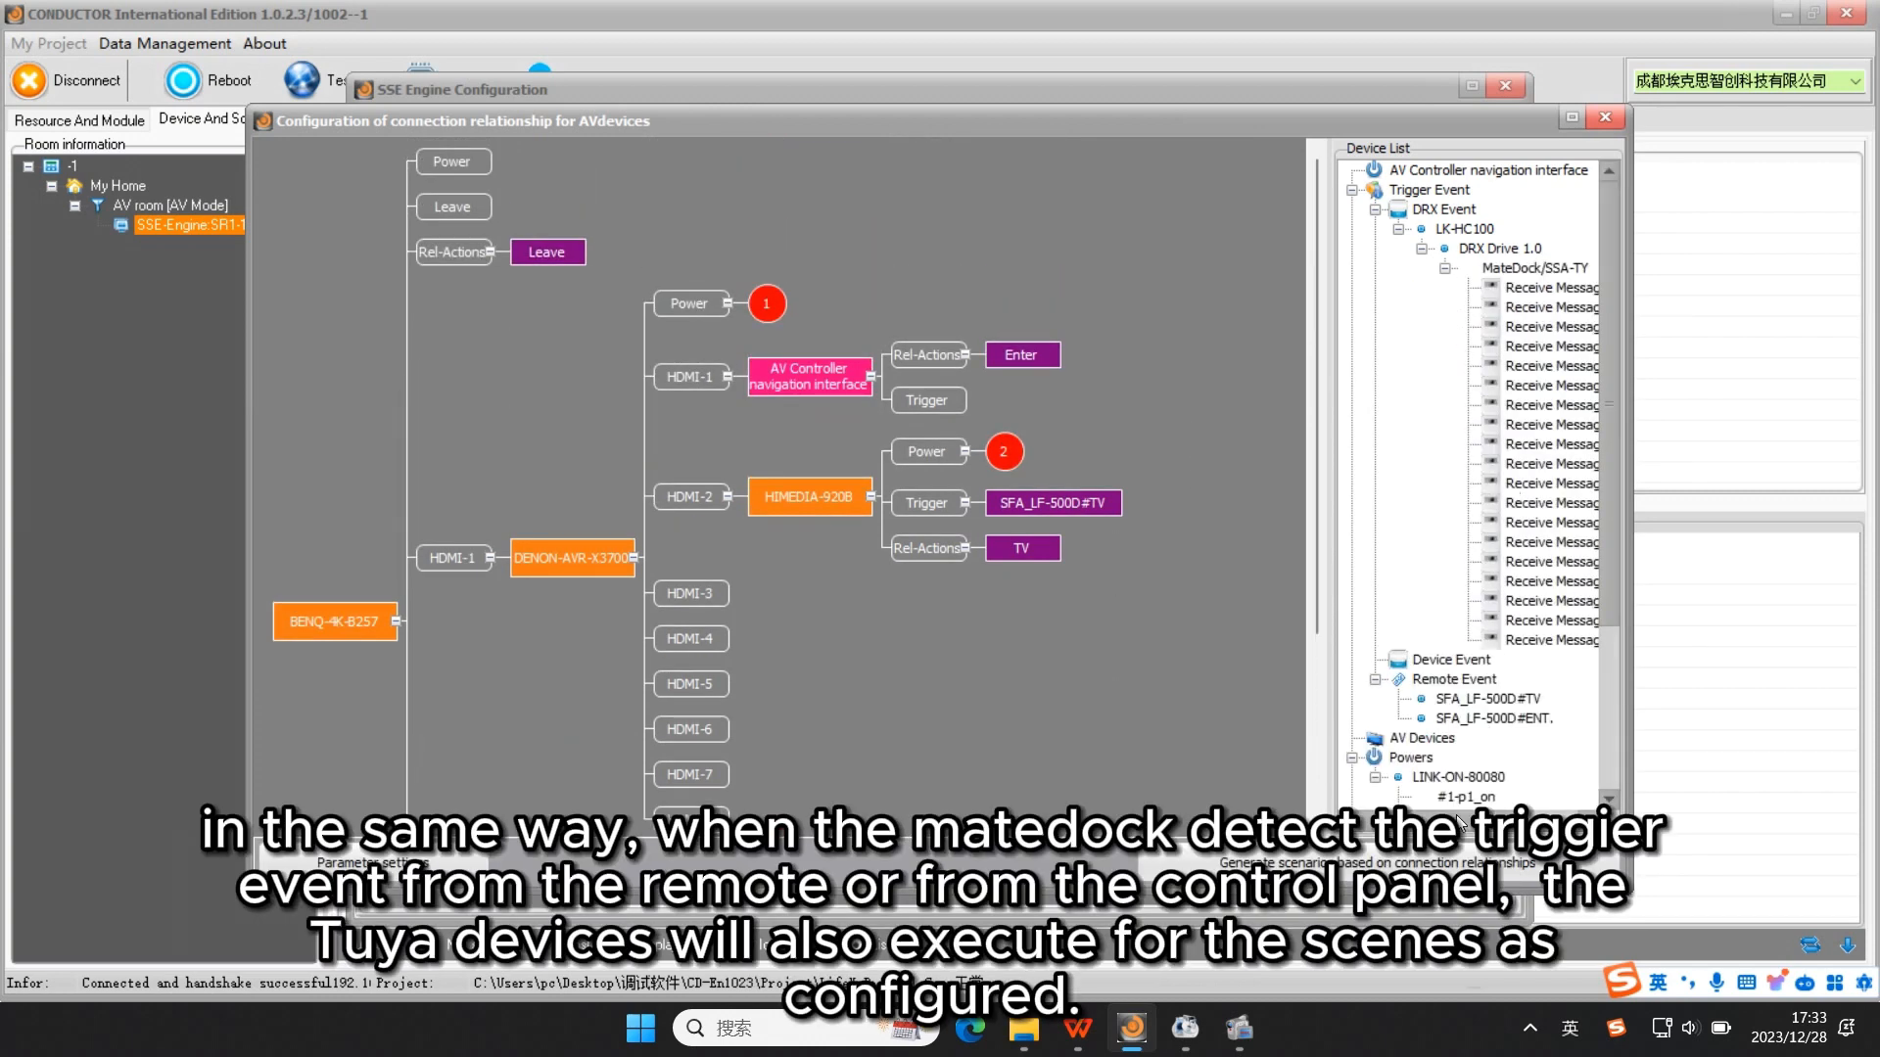
left_click_drag(1449, 820, 1498, 819)
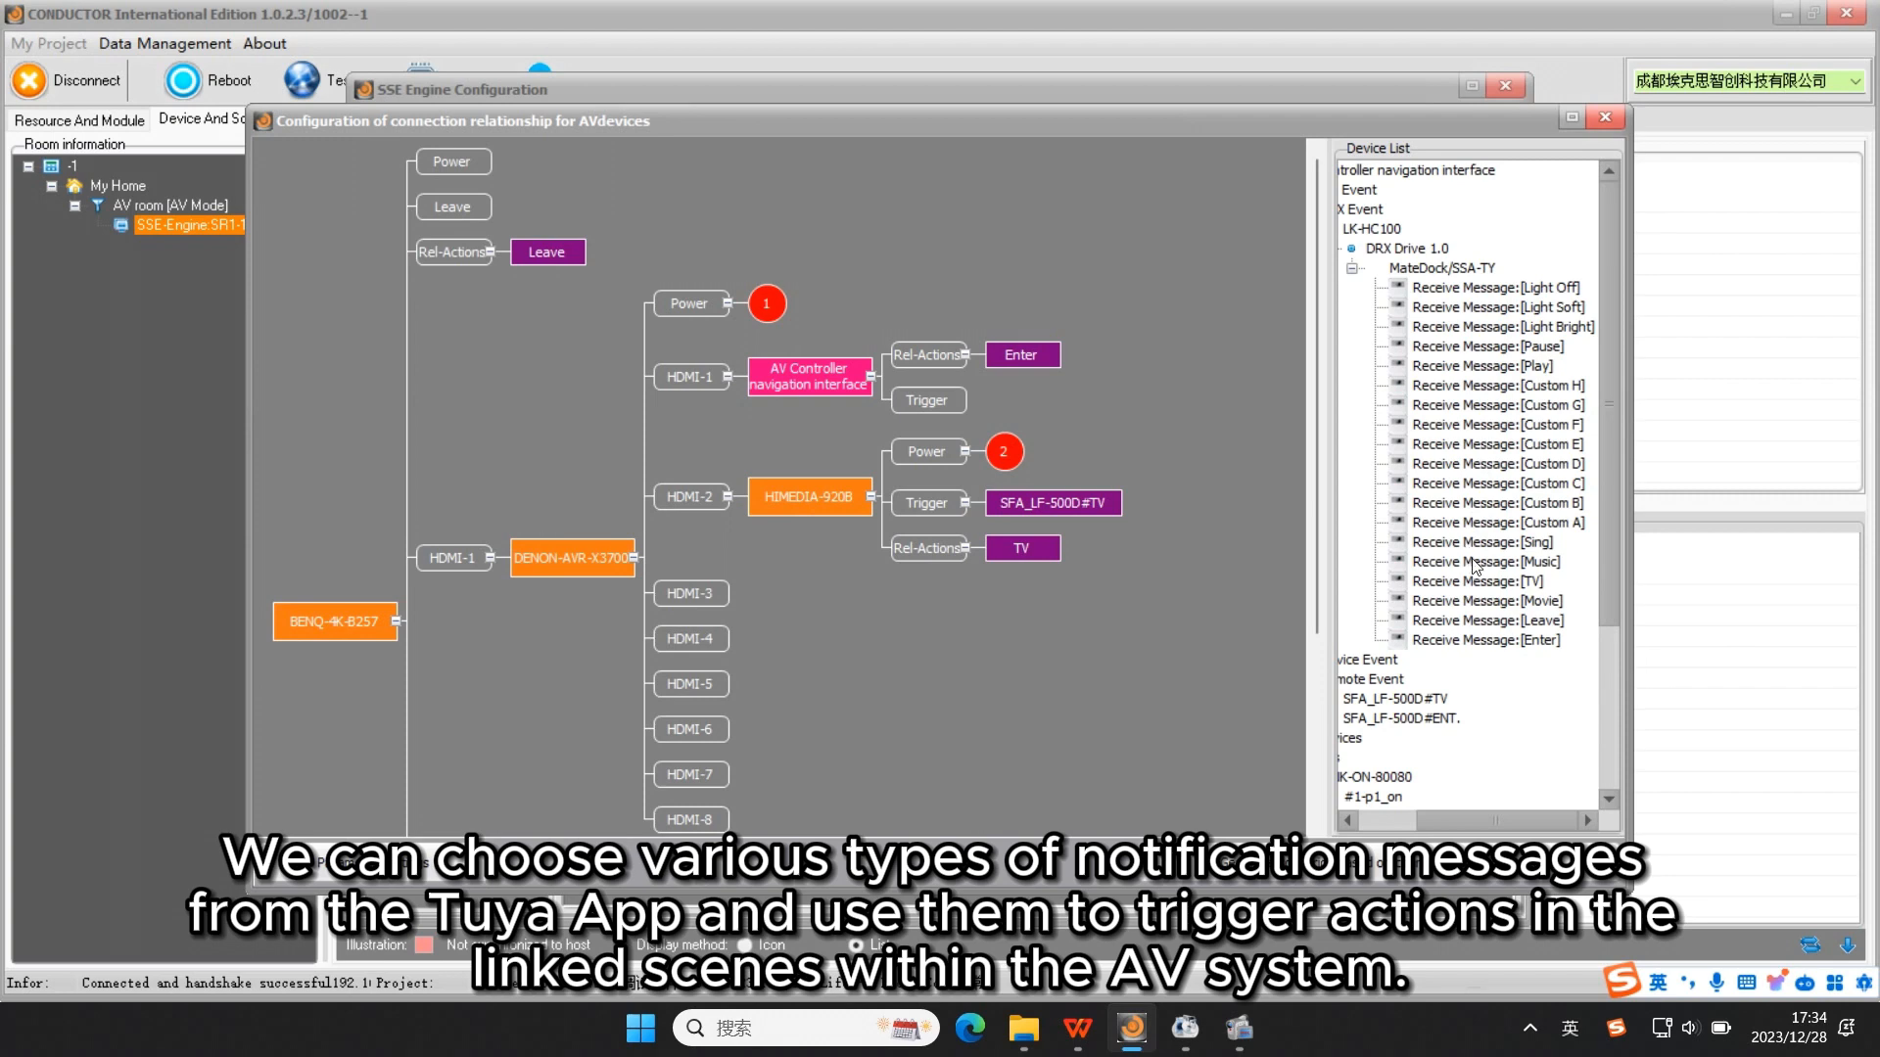
Step: Assign MateDock receive messages as triggers: TV to HIMEDIA-920B, Leave to the BENQ projector, Enter to the AV Controller navigation interface, and Movie to Audio devices
left_click_drag(1477, 581, 943, 504)
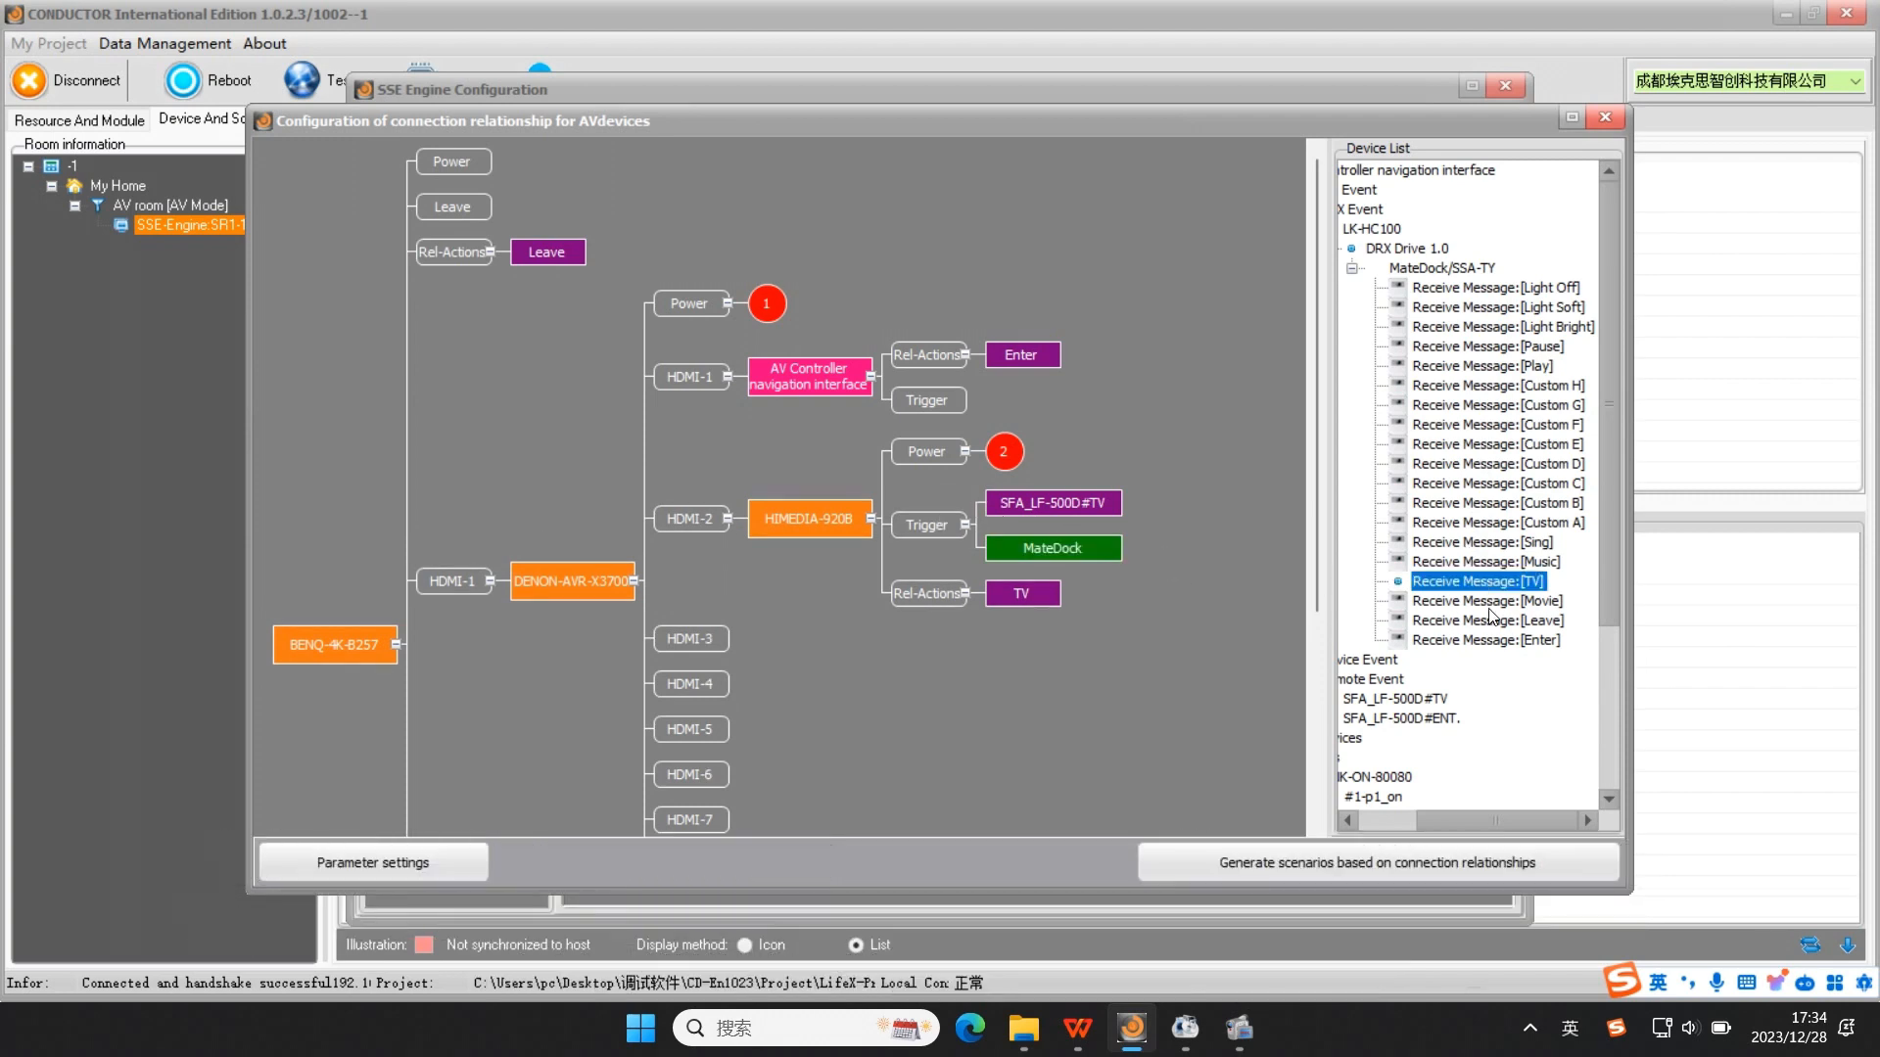
left_click_drag(1496, 620, 479, 218)
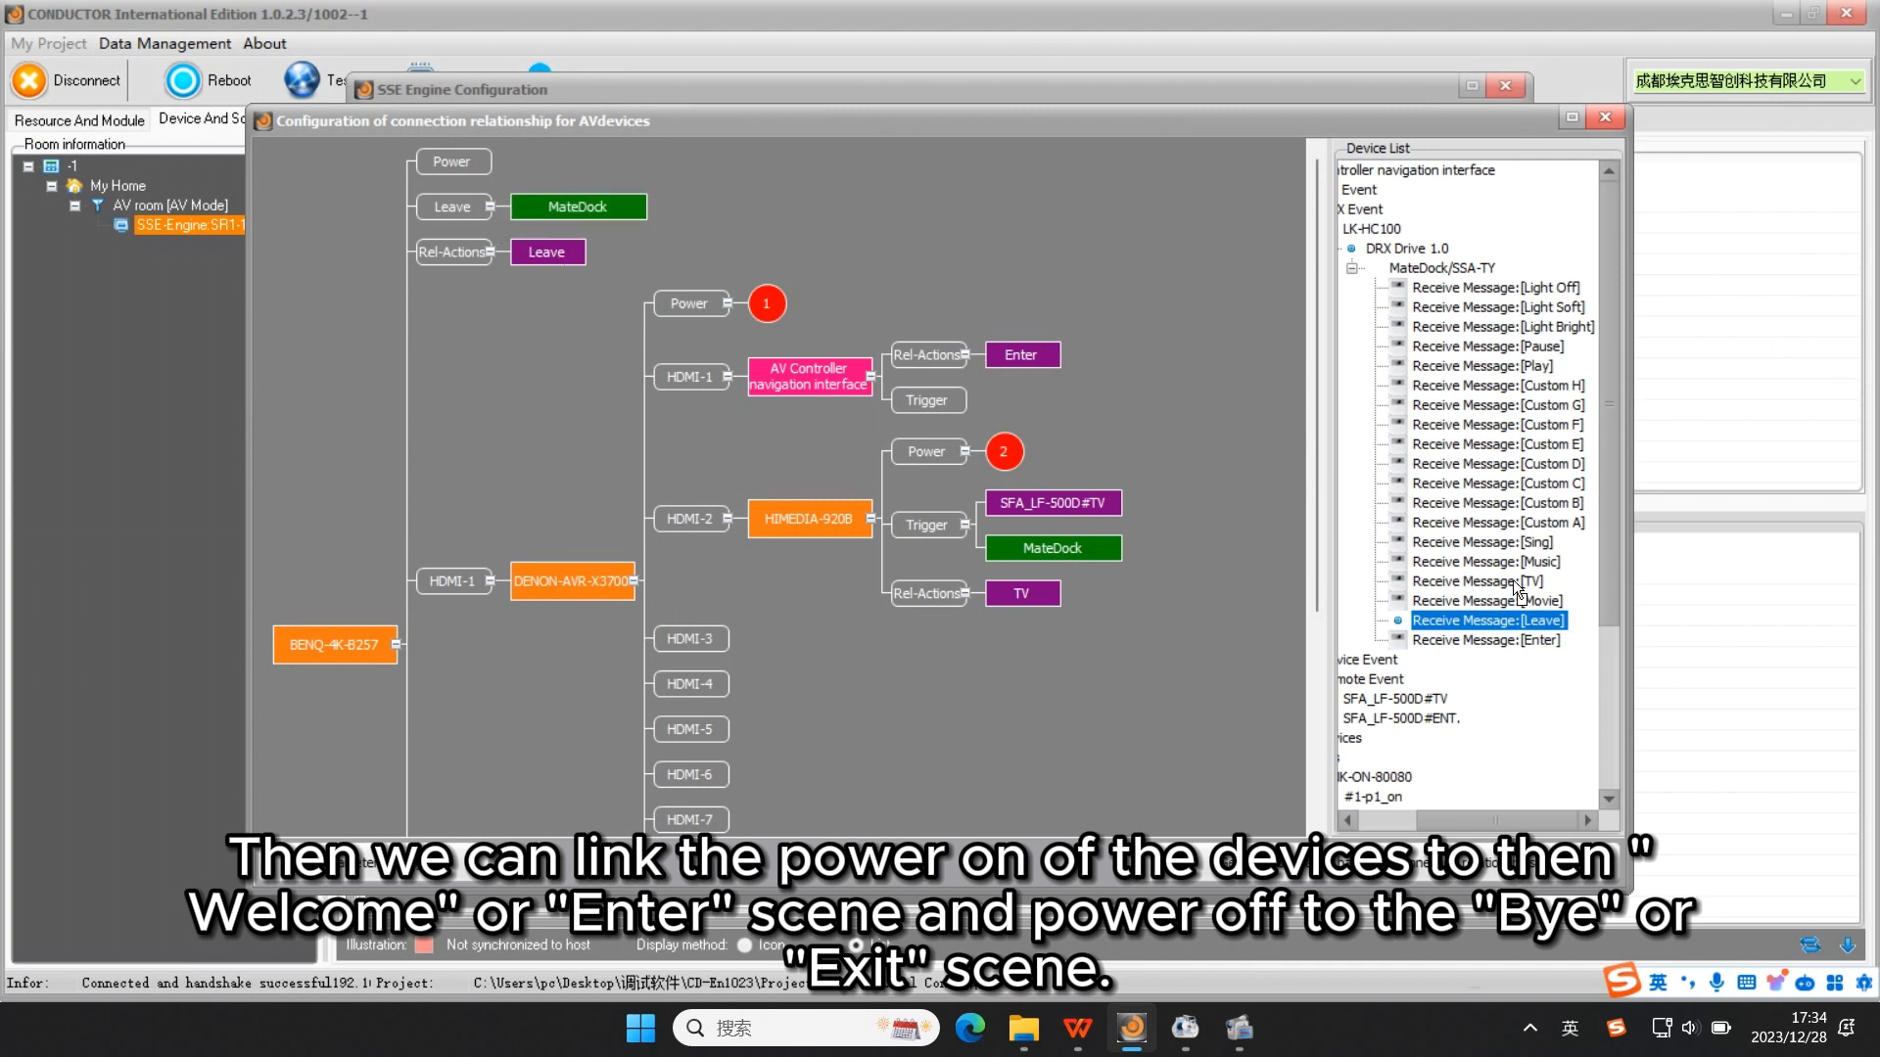
left_click_drag(1505, 644, 942, 398)
scroll(1185, 505, "down", 3)
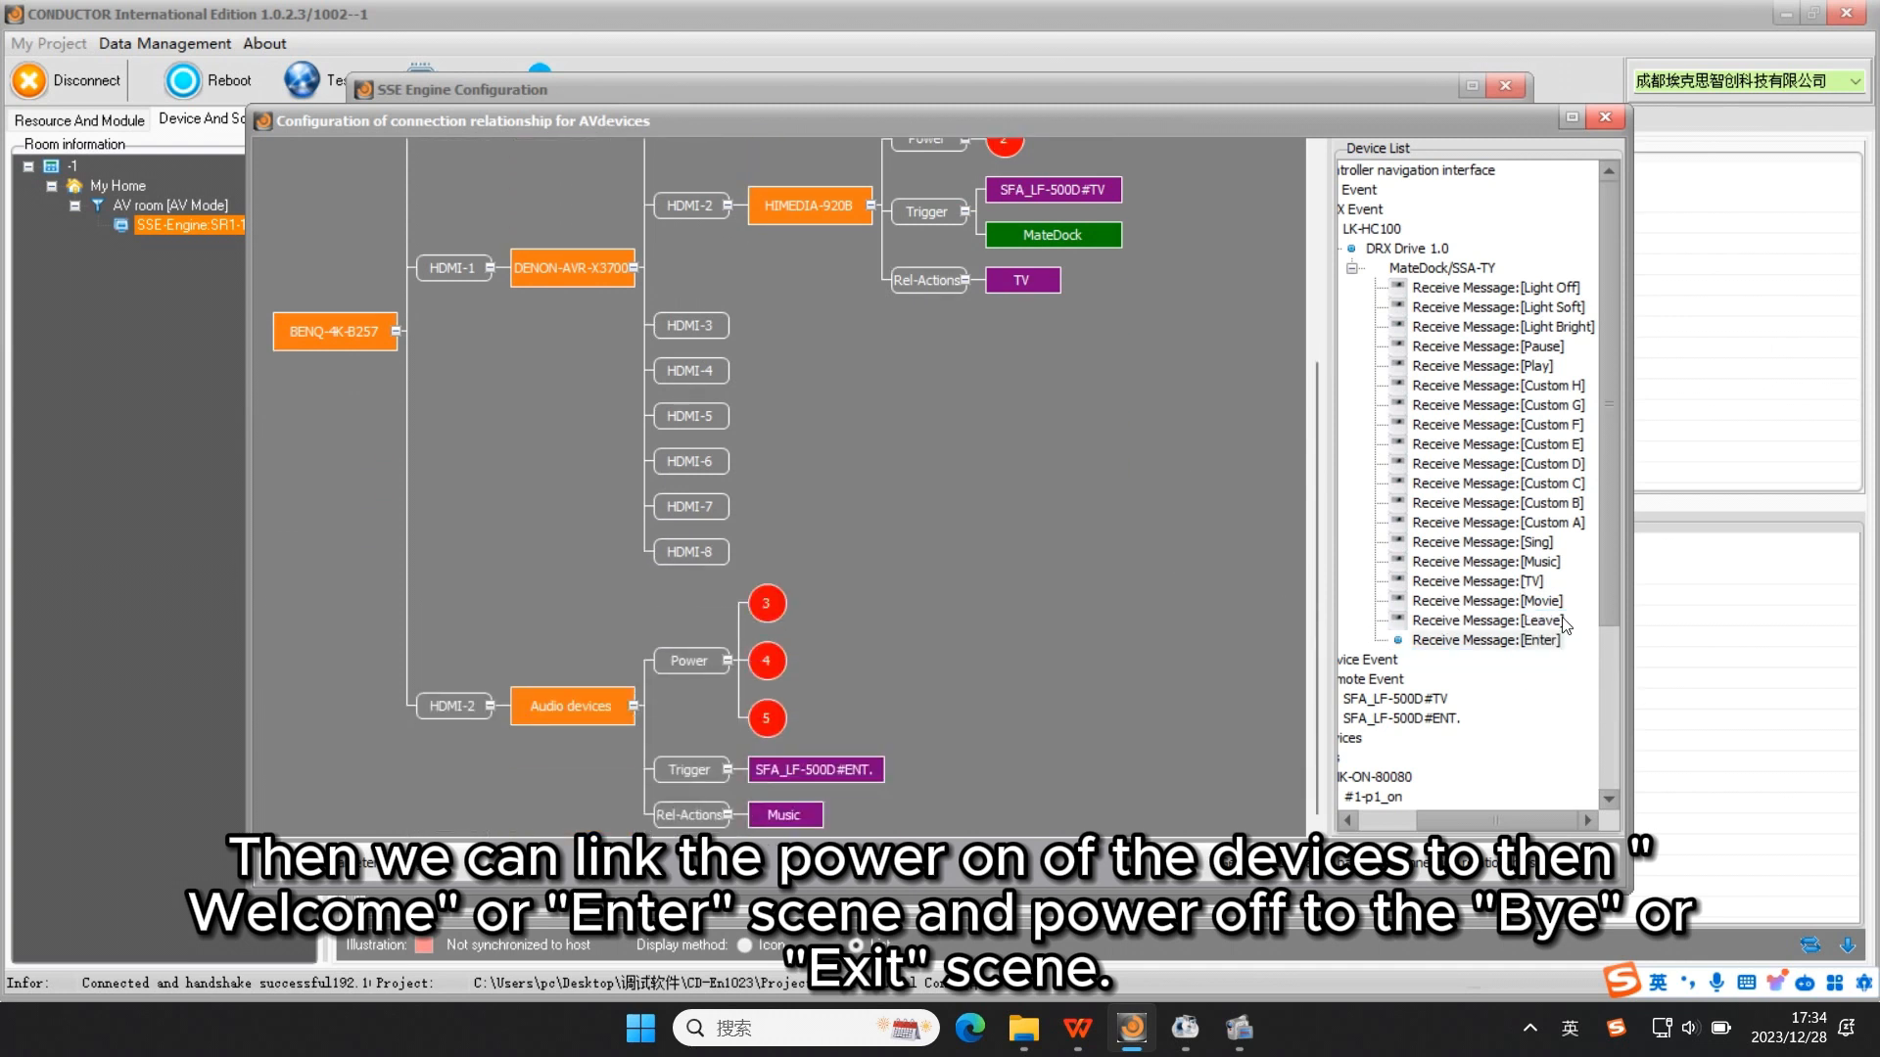
left_click_drag(1489, 600, 690, 772)
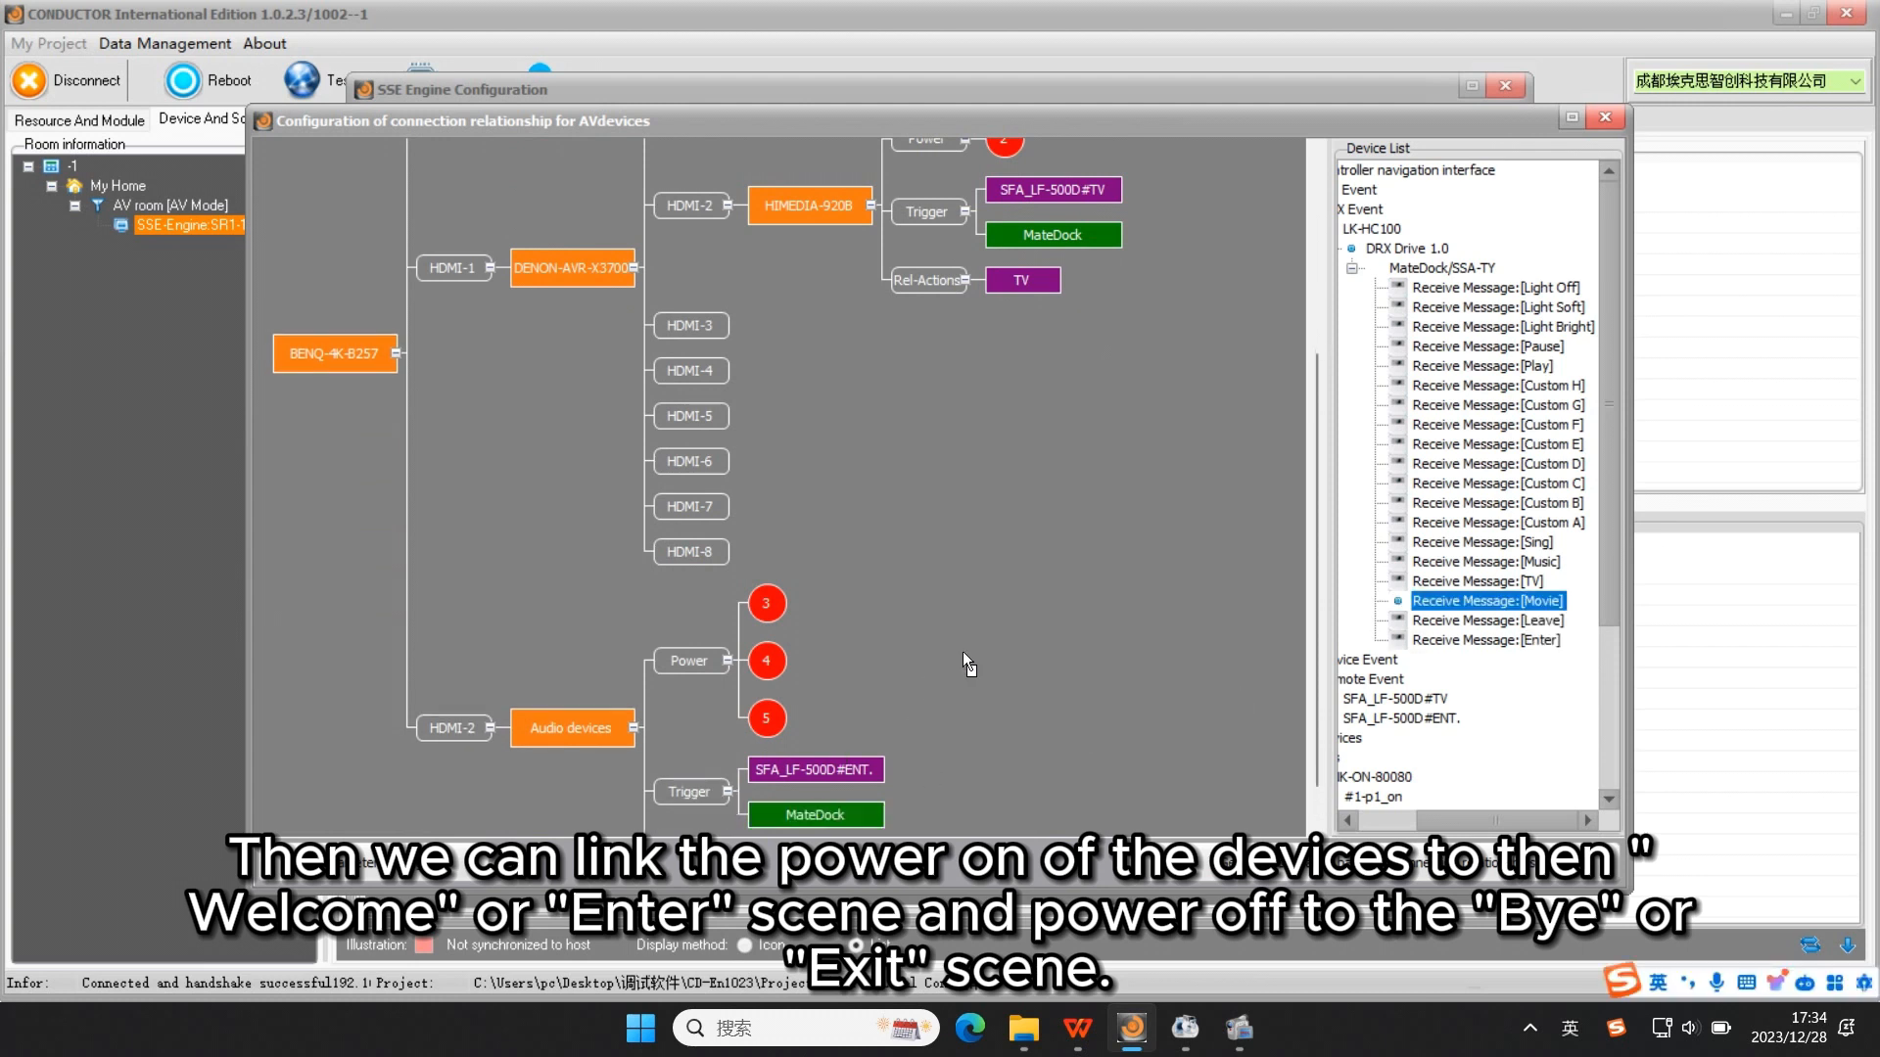
scroll(973, 639, "up", 3)
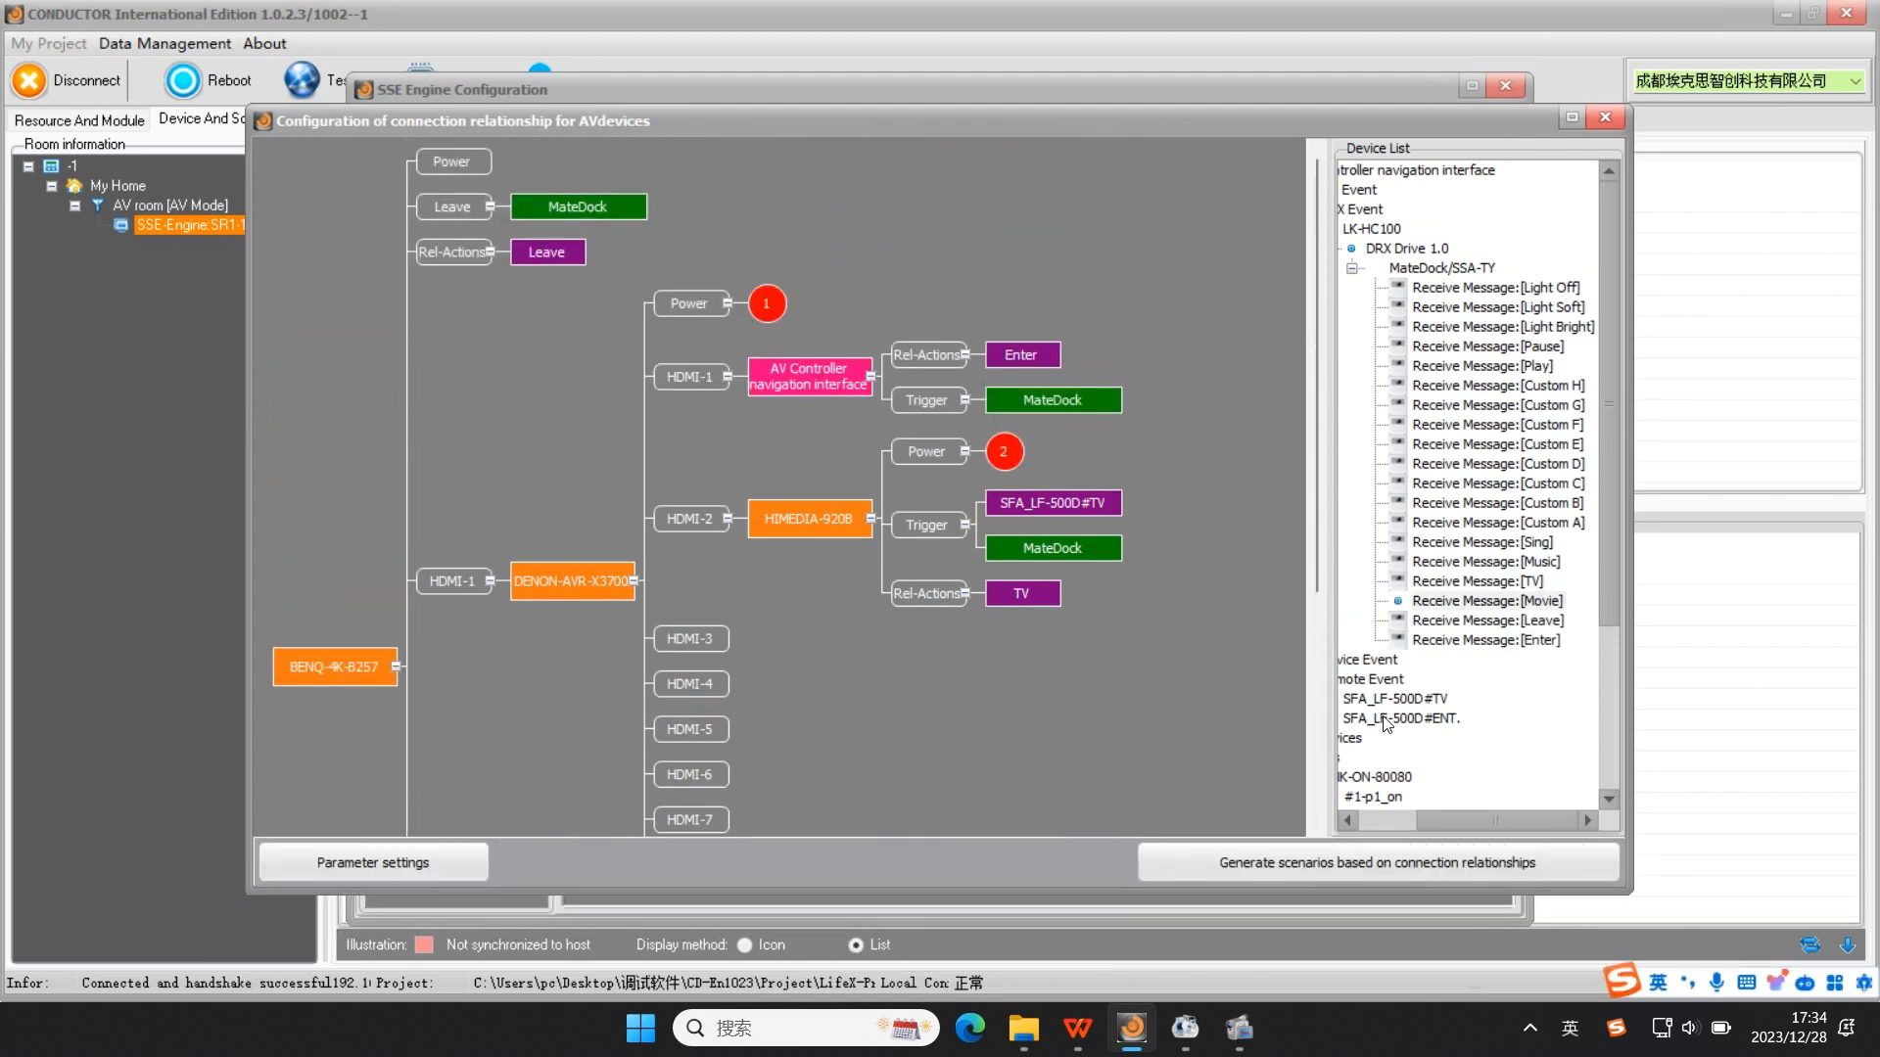
Step: Collapse the MateDock/SSA-TY message list and generate the scenarios from the configured connection relationships
left_click(1352, 268)
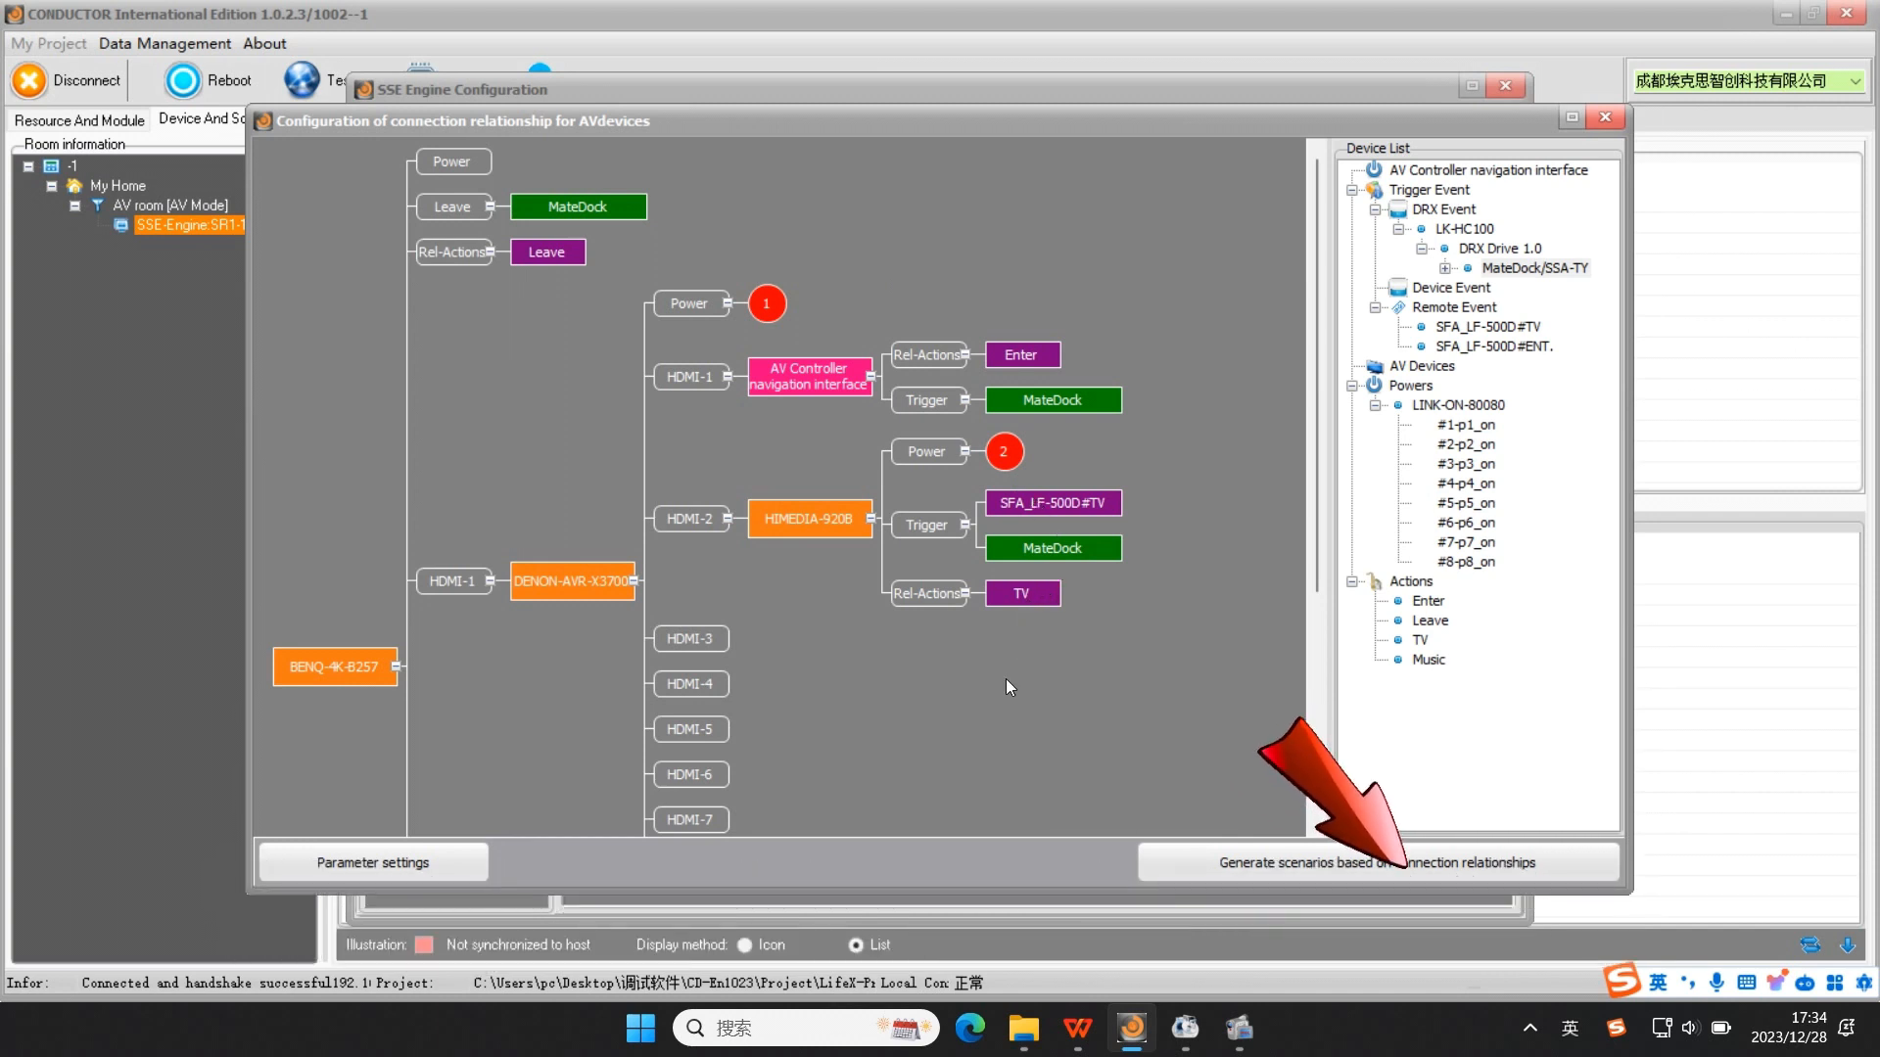
left_click(1395, 862)
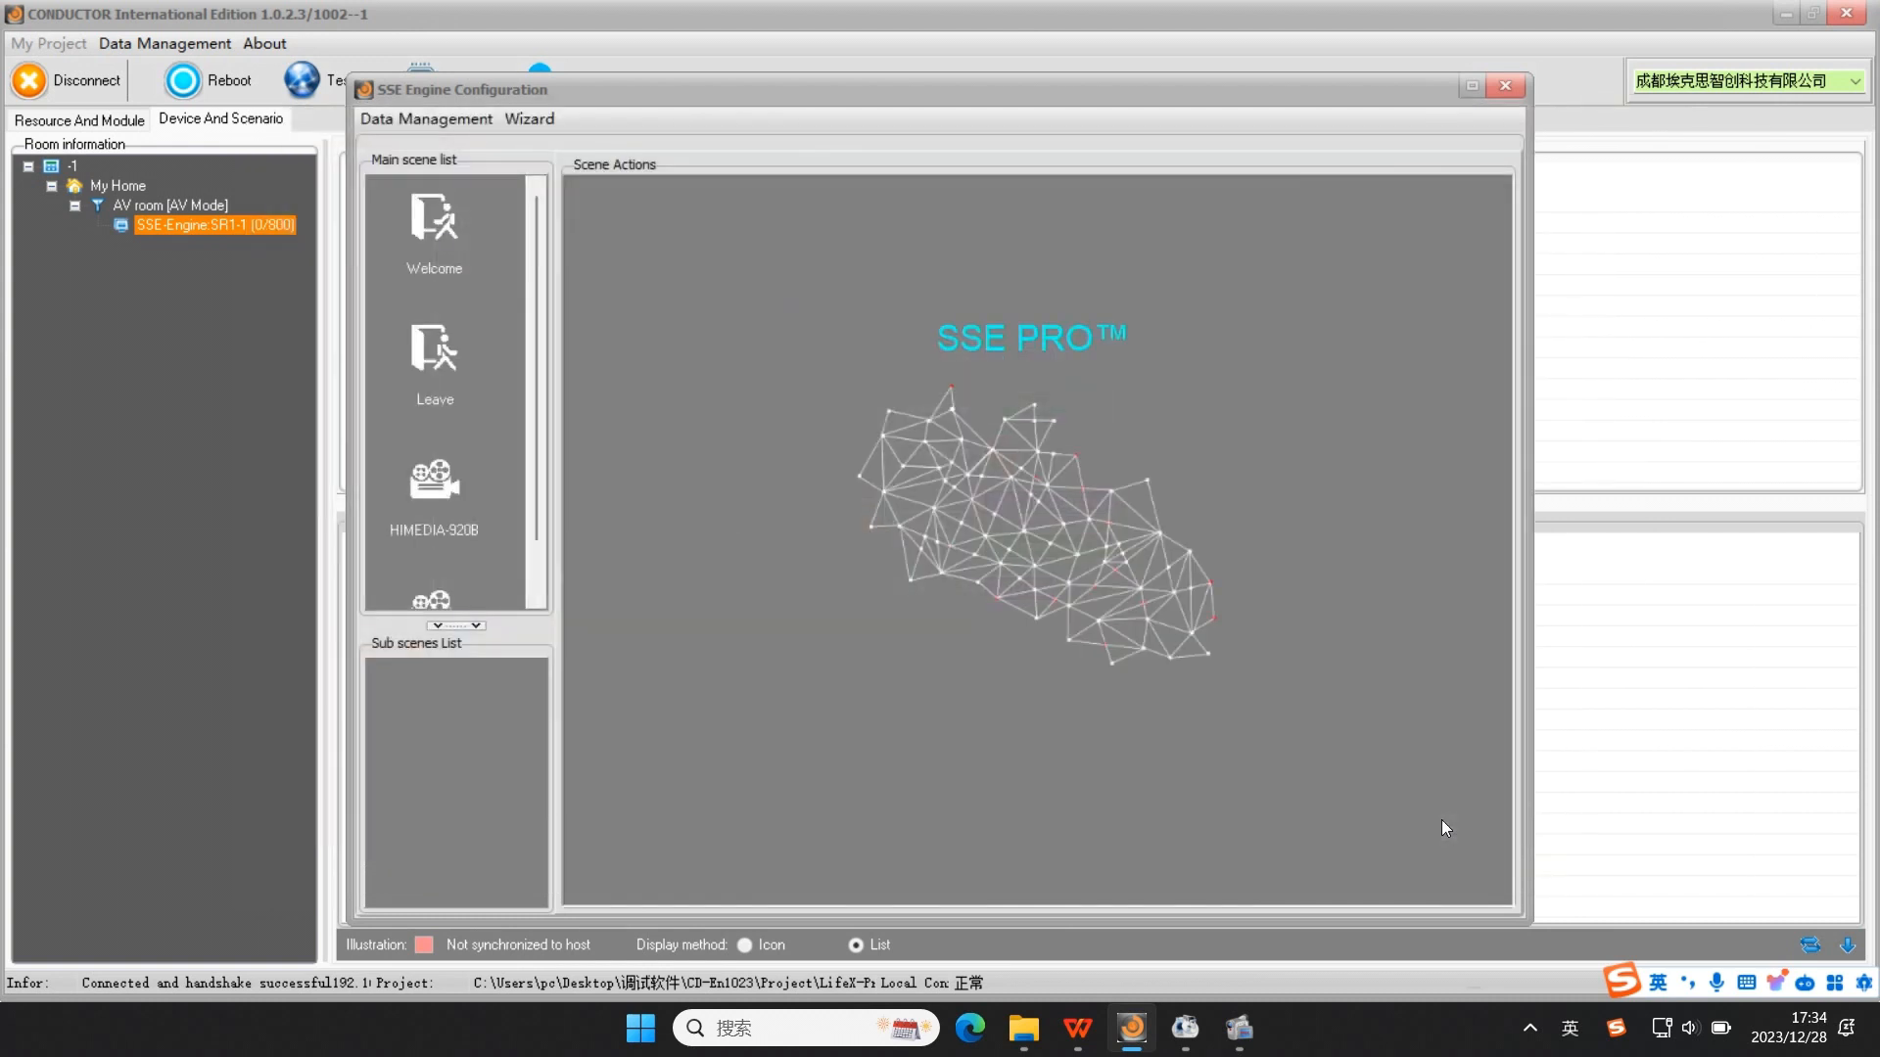
Step: Examine the generated switching logic of the Leave and HIMEDIA-920B scenes, including the action sequences for switching from each to Audio devices
left_click(428, 355)
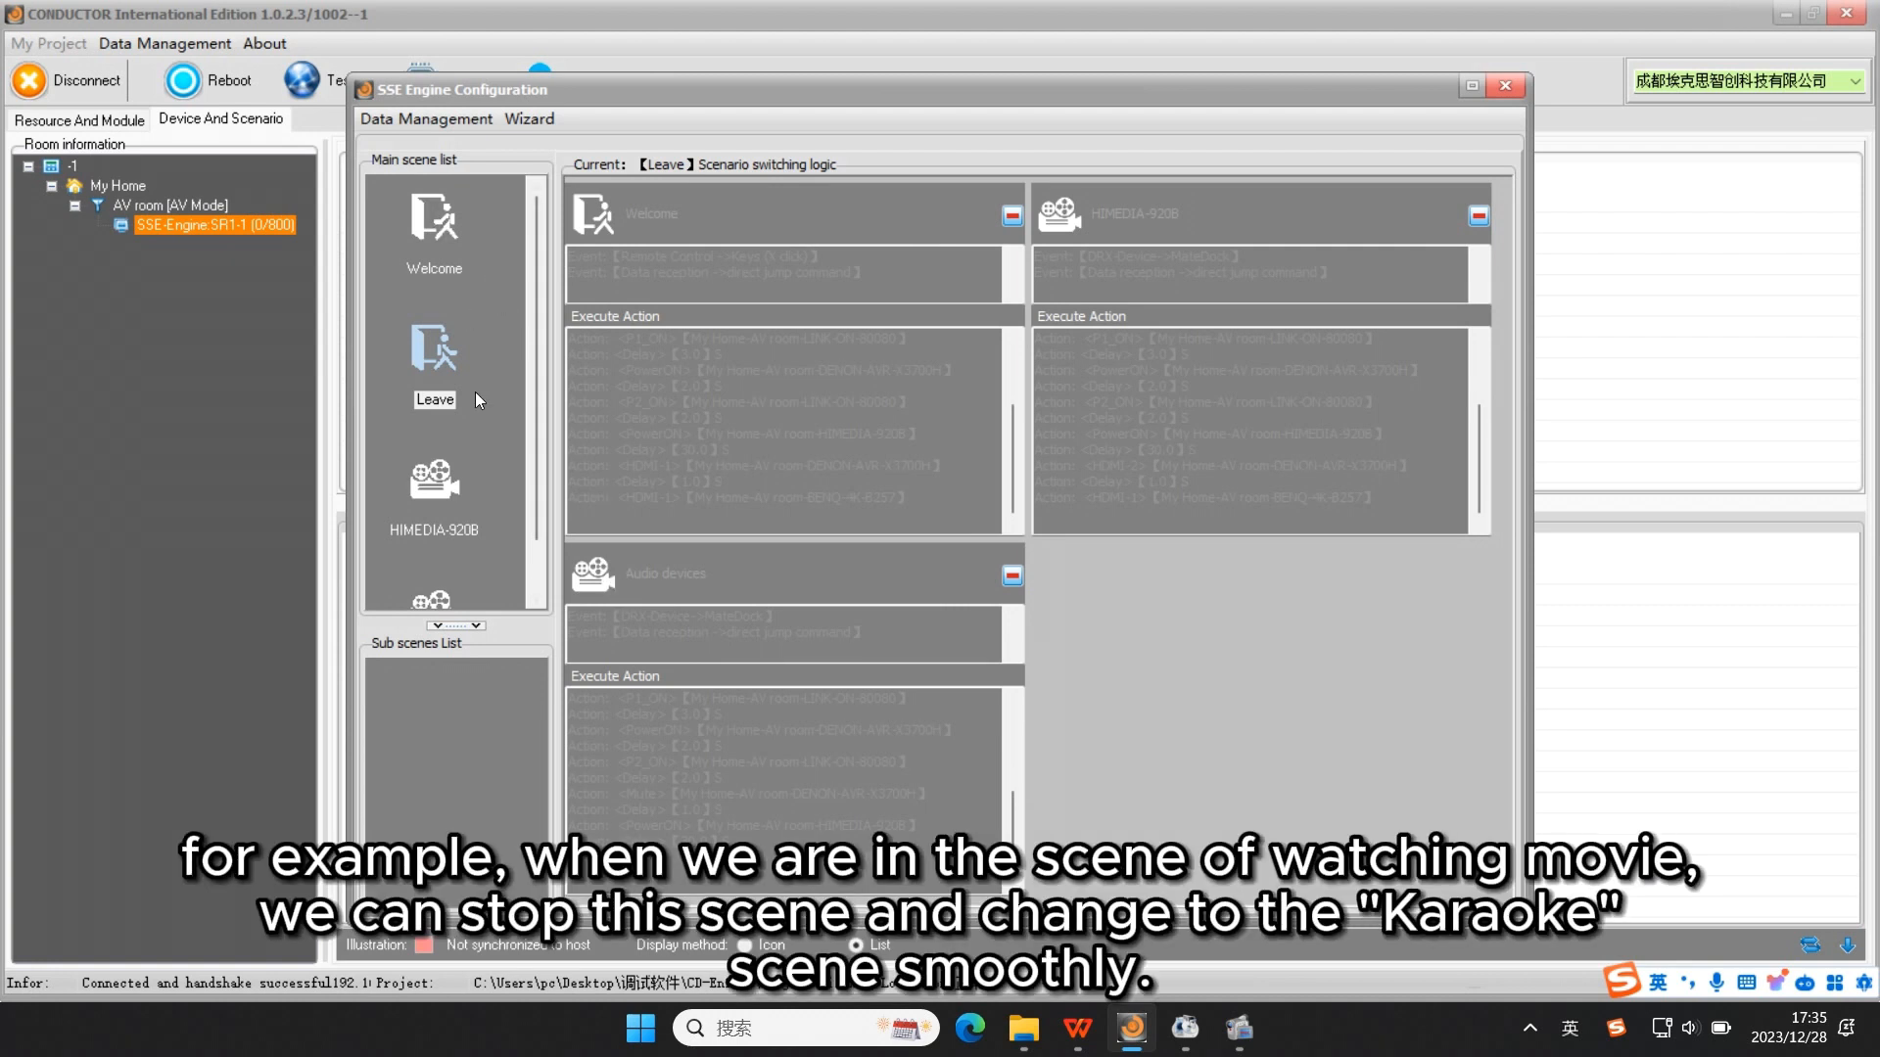
left_click(438, 493)
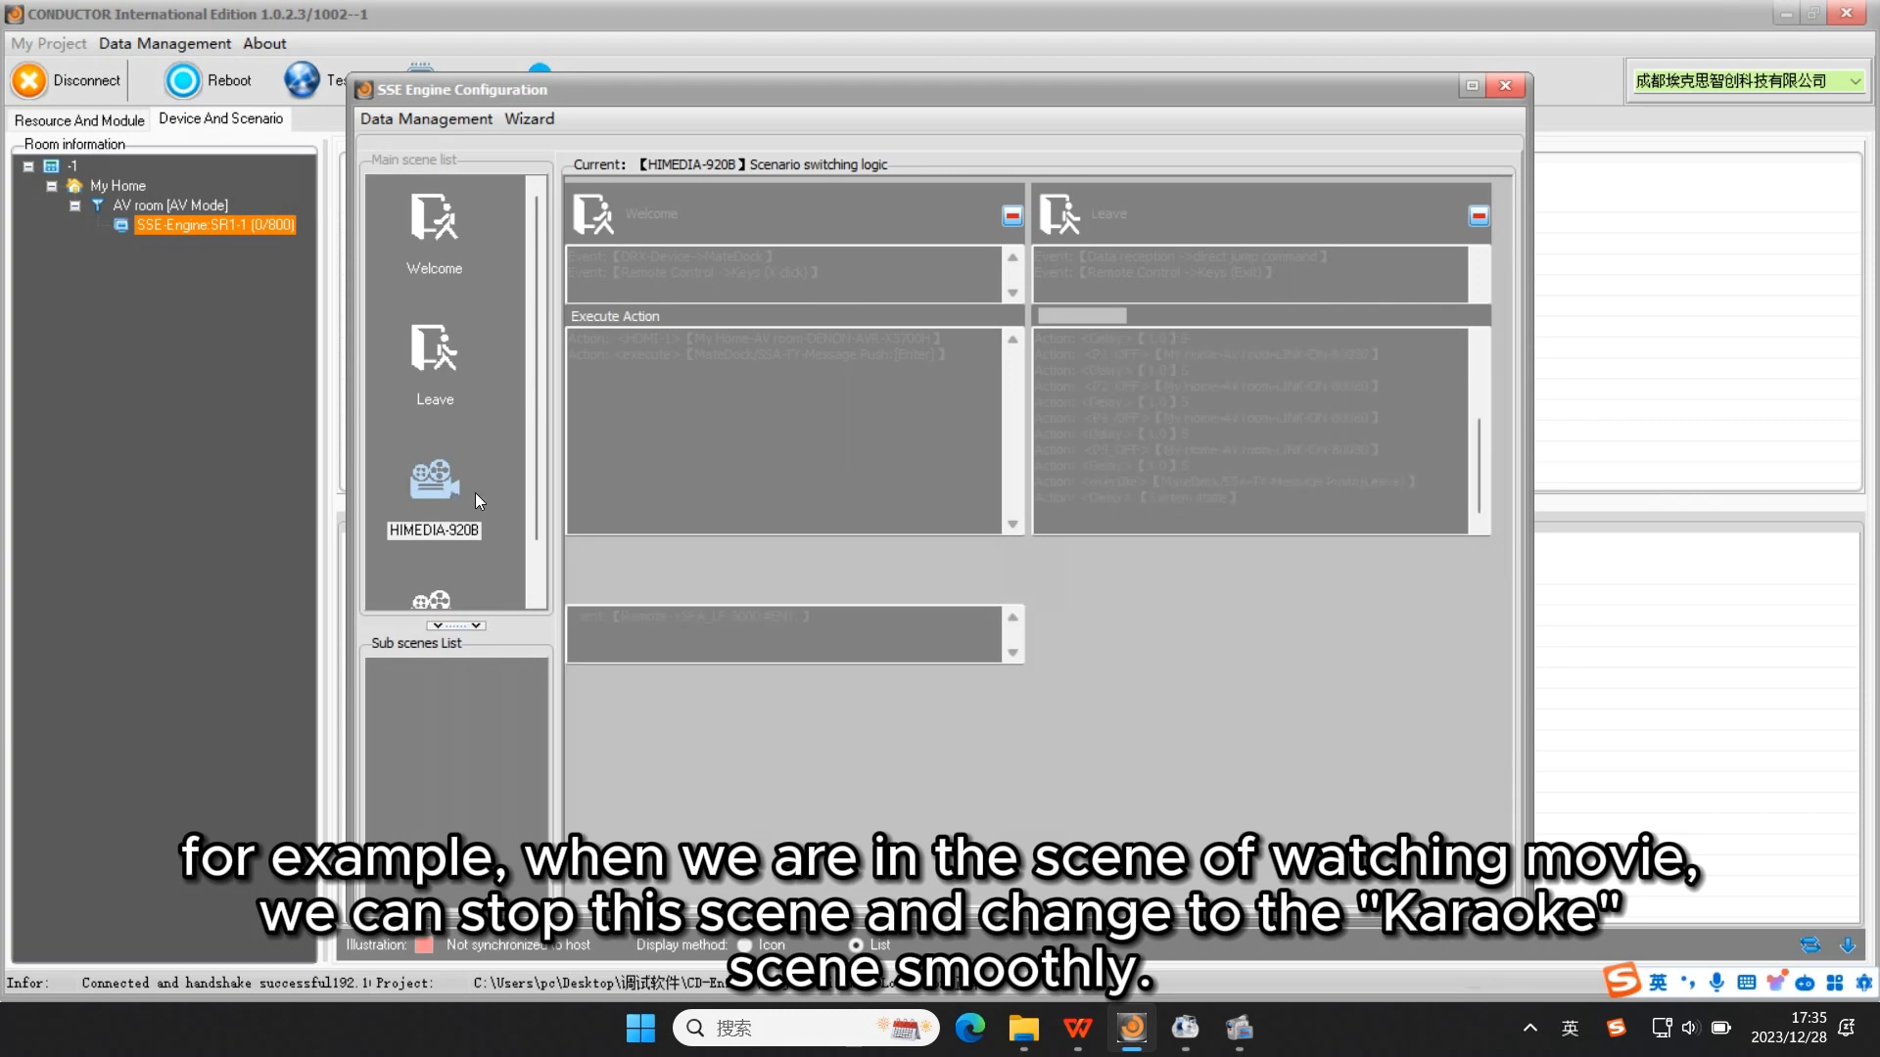
double_click(785, 758)
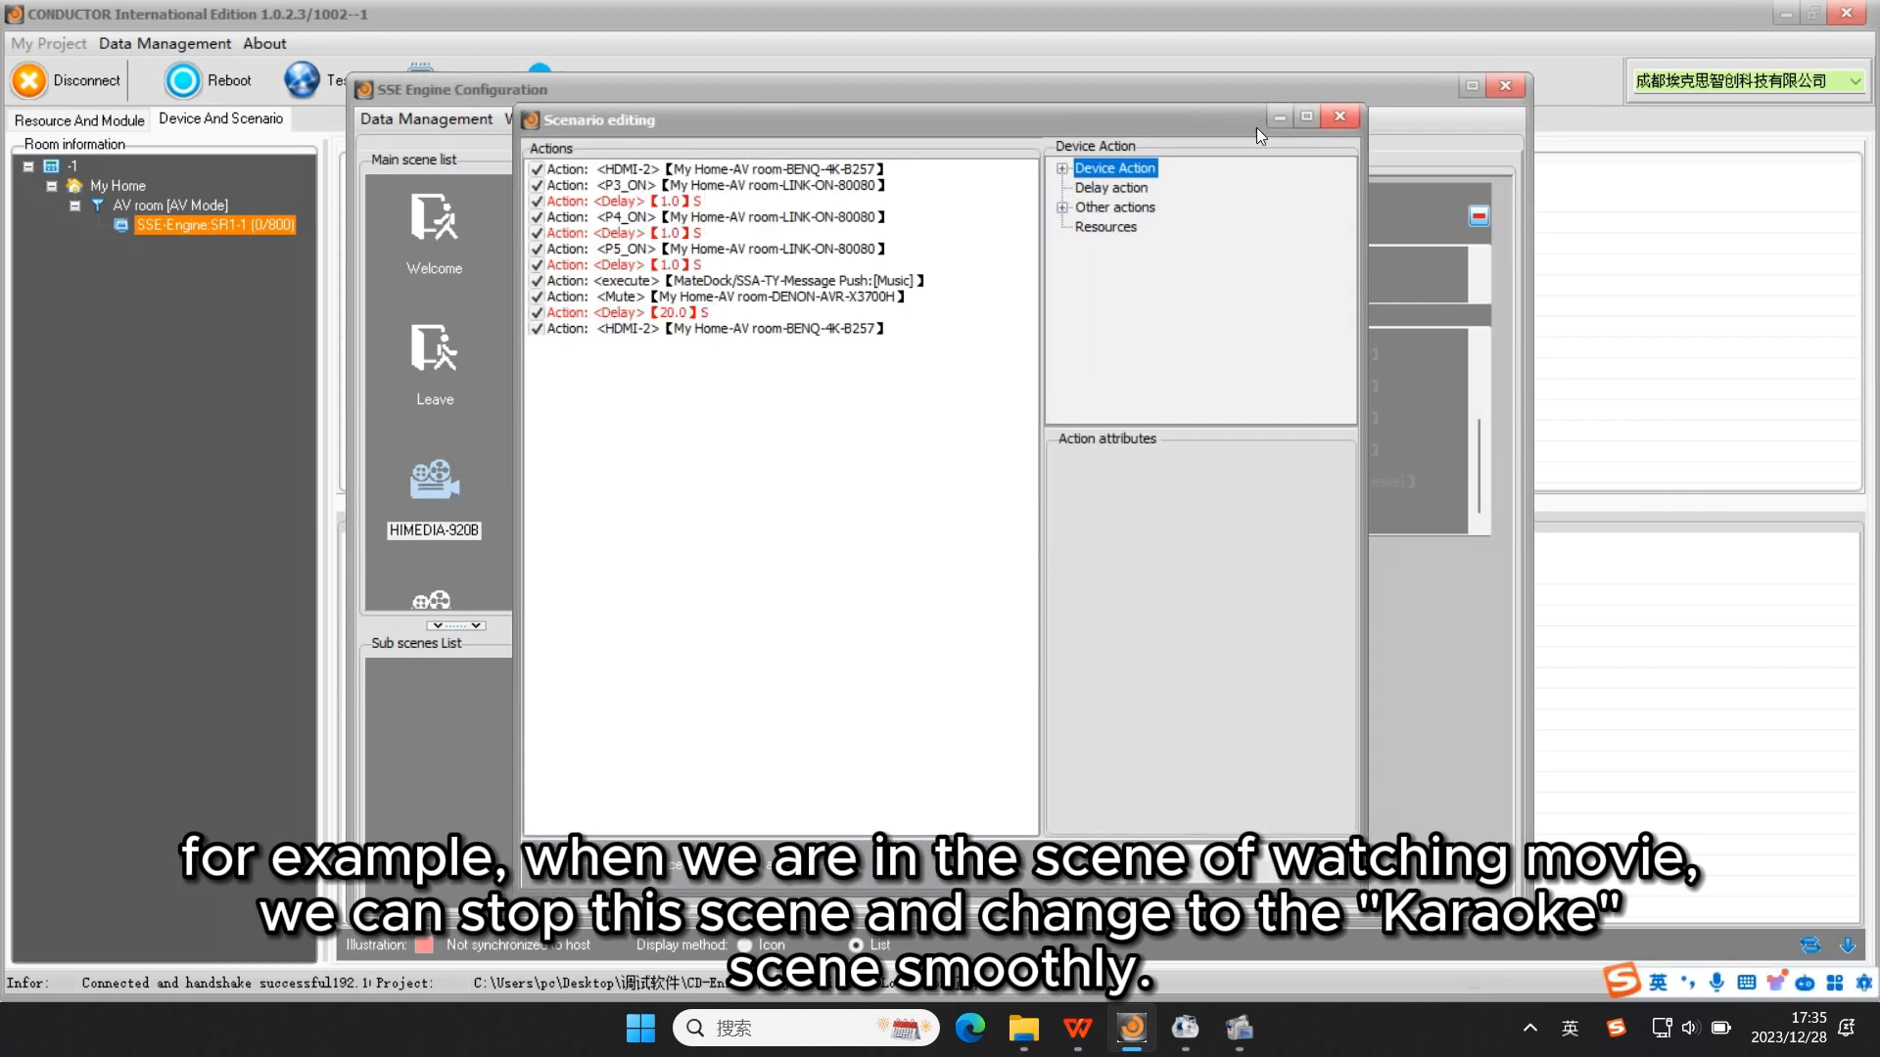
left_click(1342, 117)
left_click(441, 220)
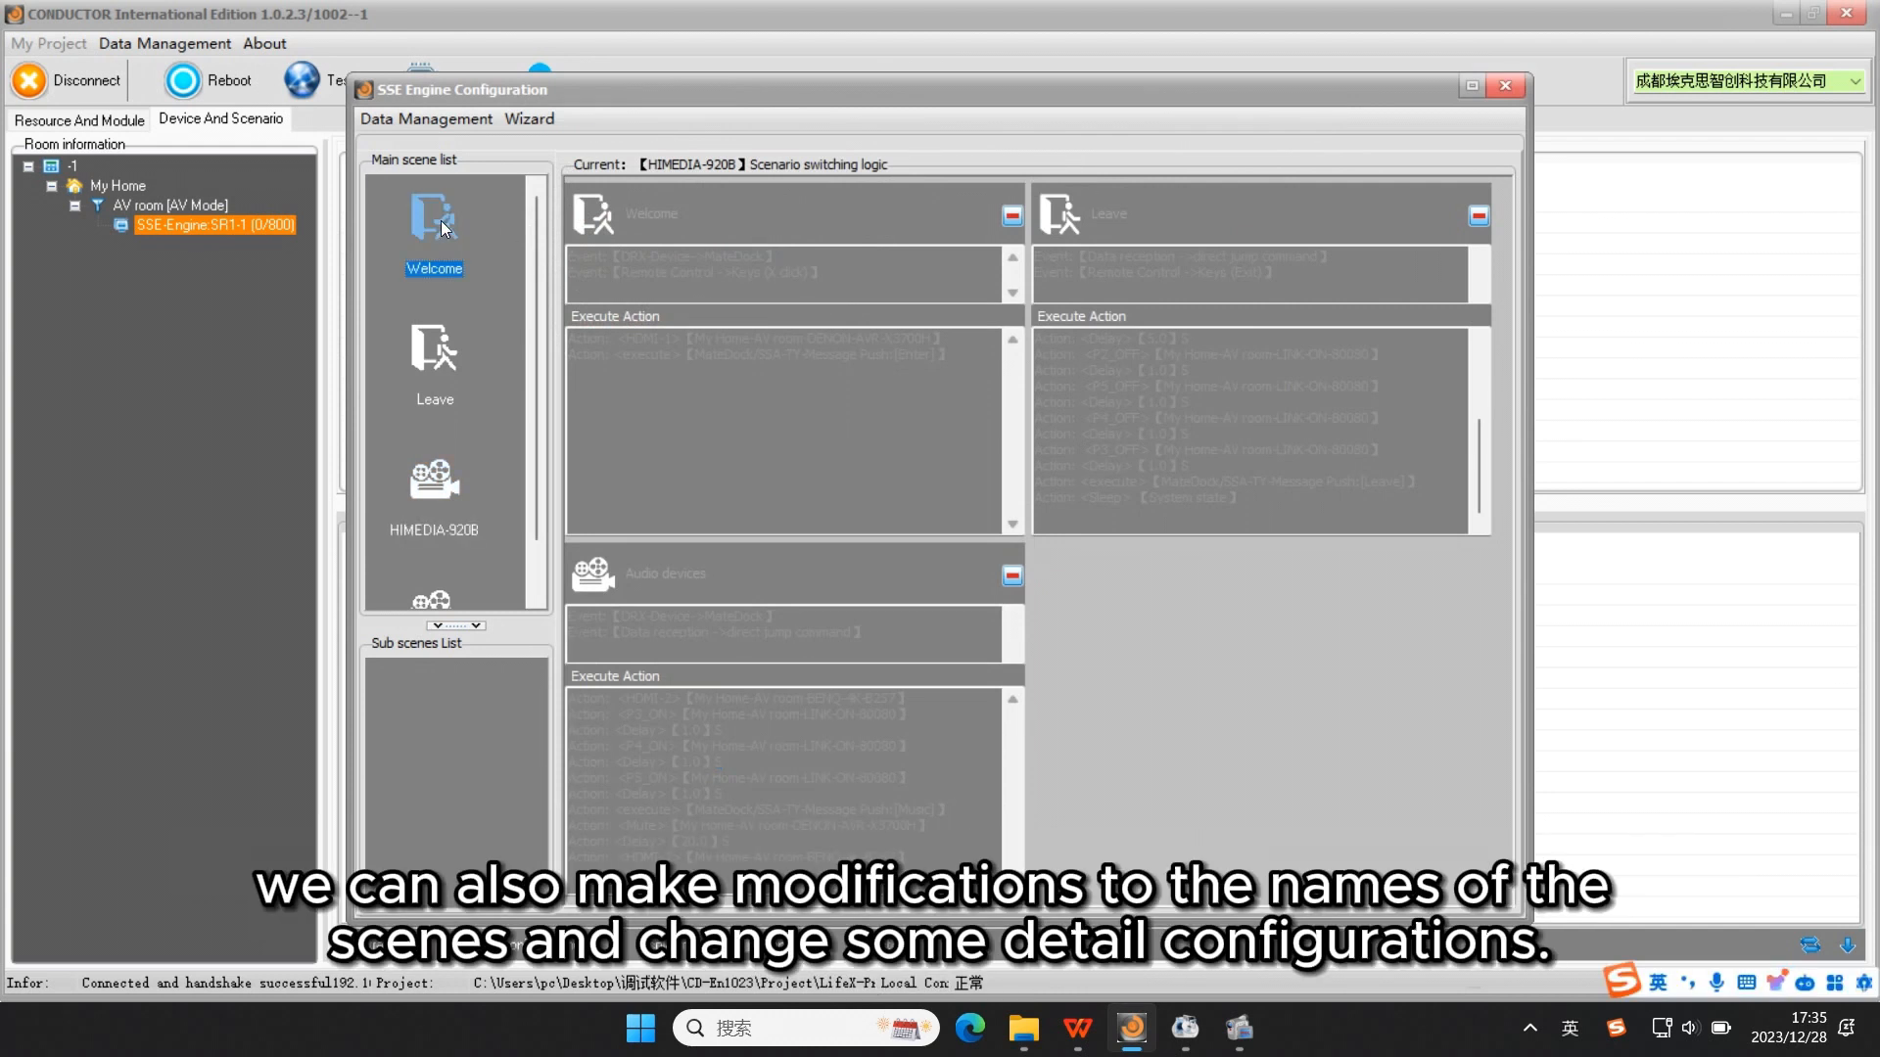
left_click(433, 363)
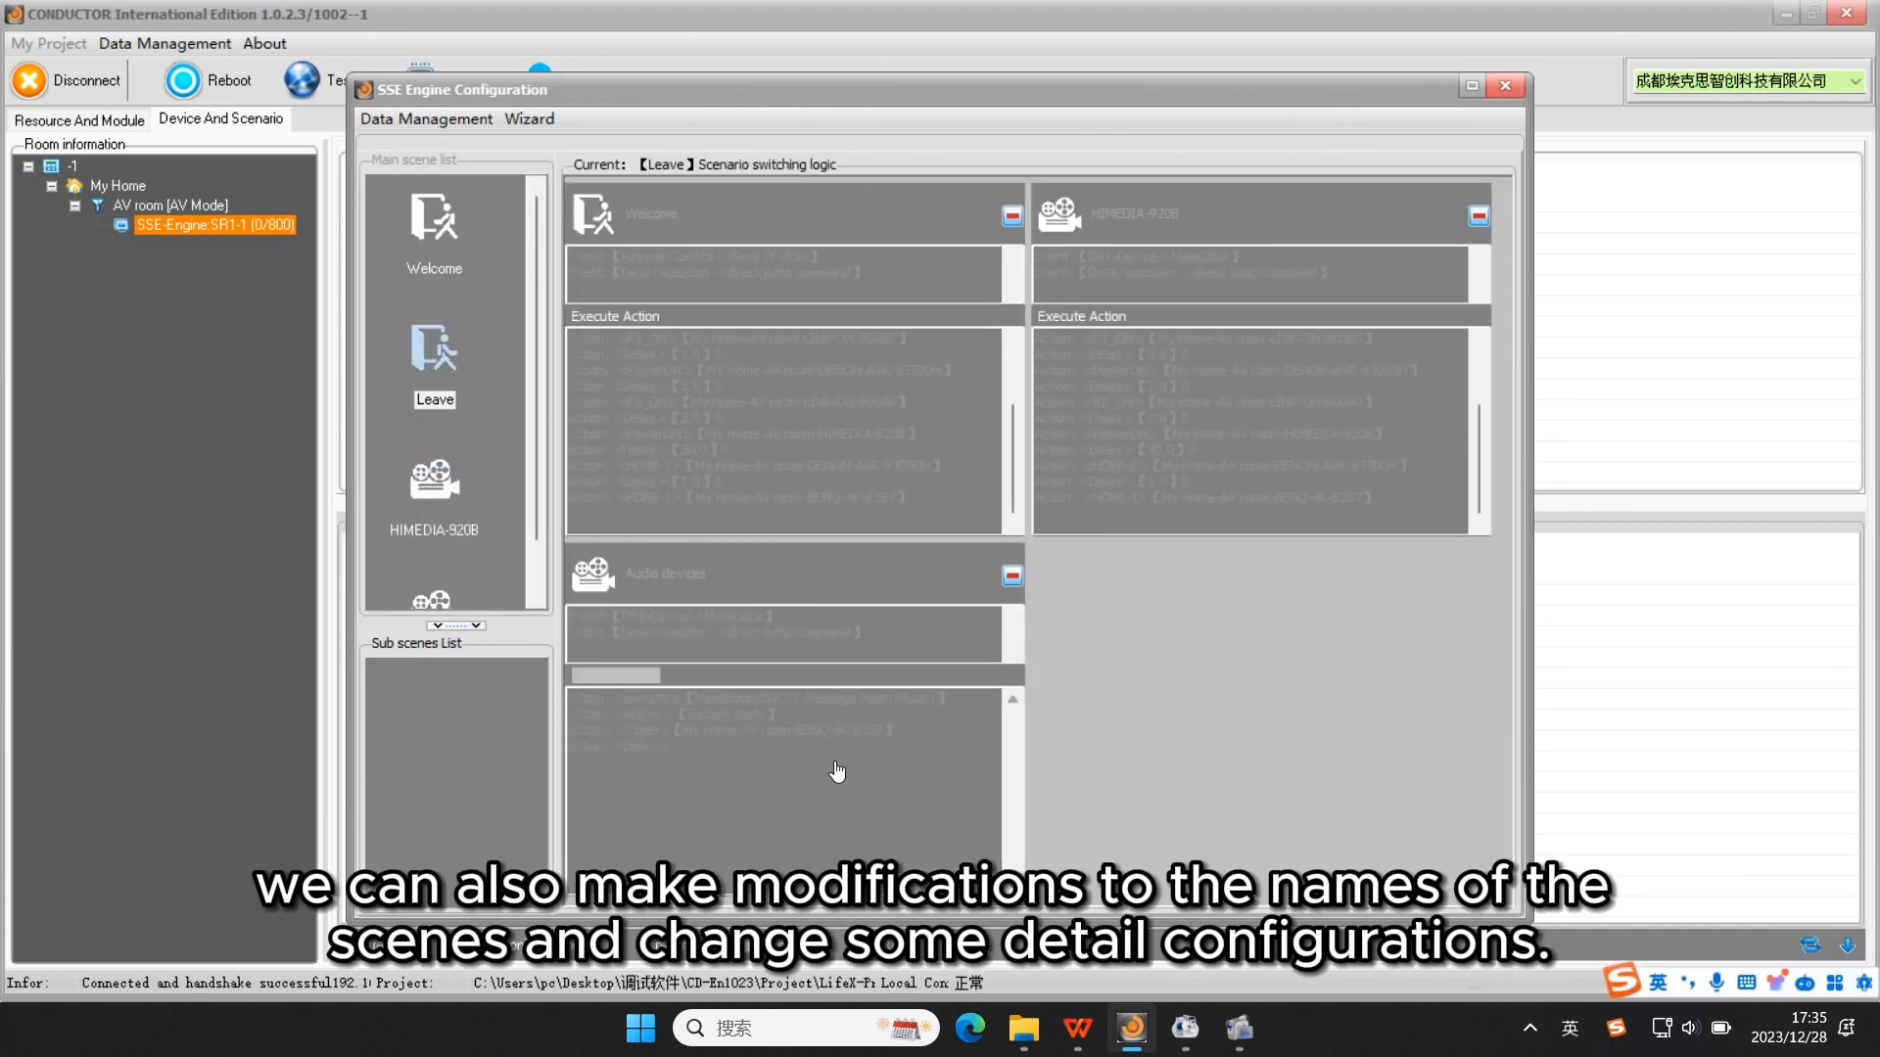
double_click(777, 501)
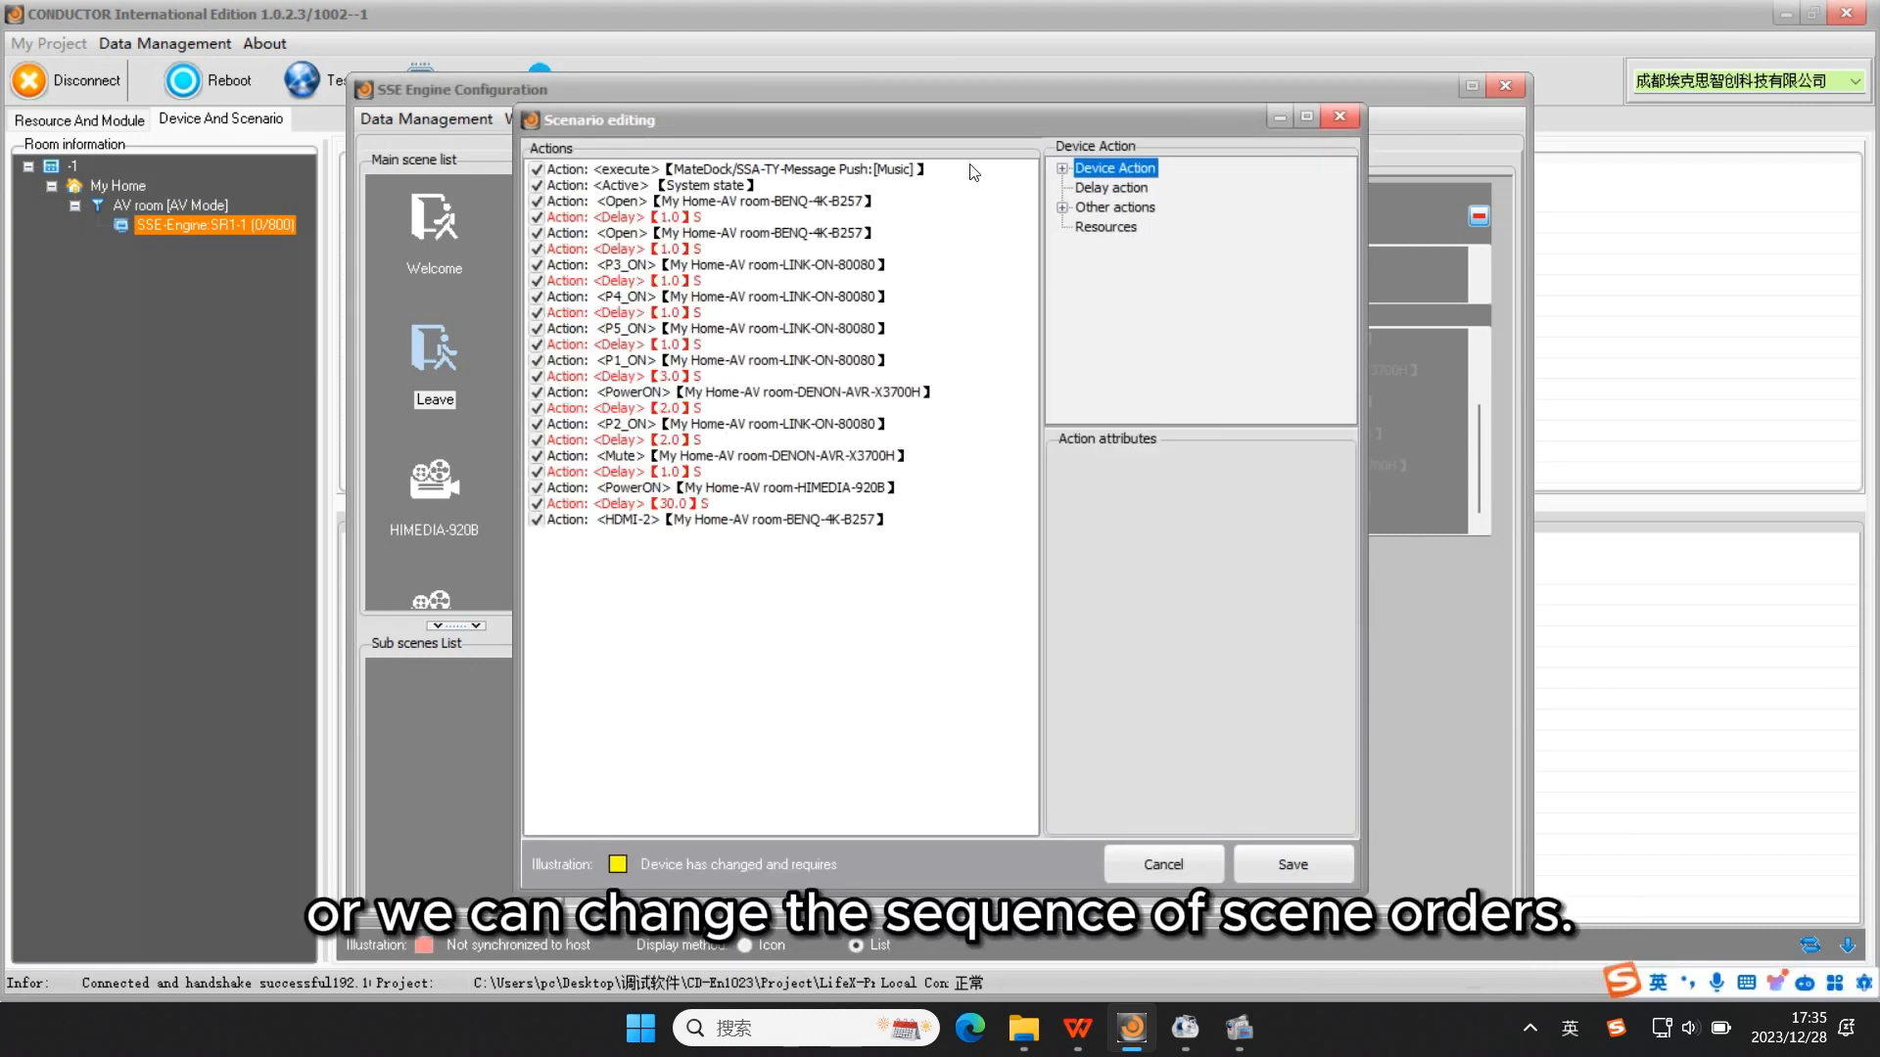
left_click(1340, 116)
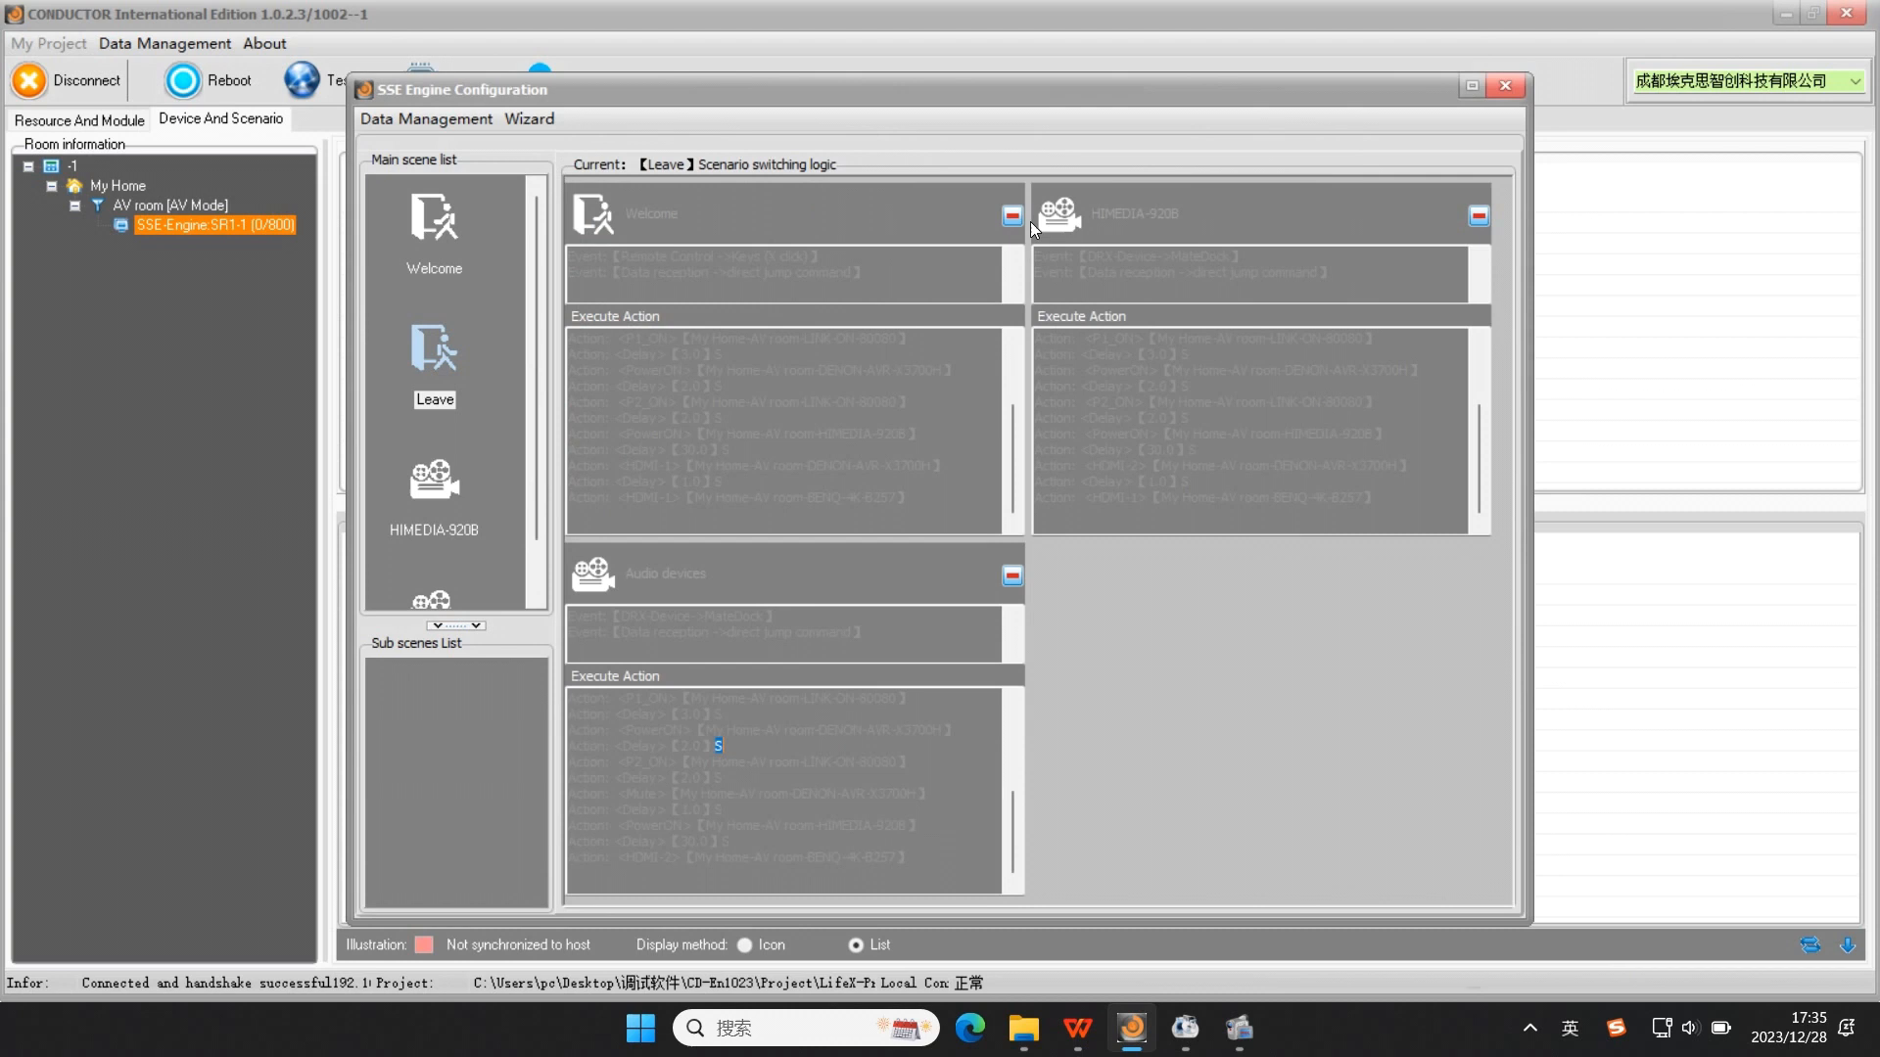
Step: Rename the HIMEDIA-920B scene as TV and save it
left_click(434, 485)
right_click(434, 484)
mouse_move(372, 496)
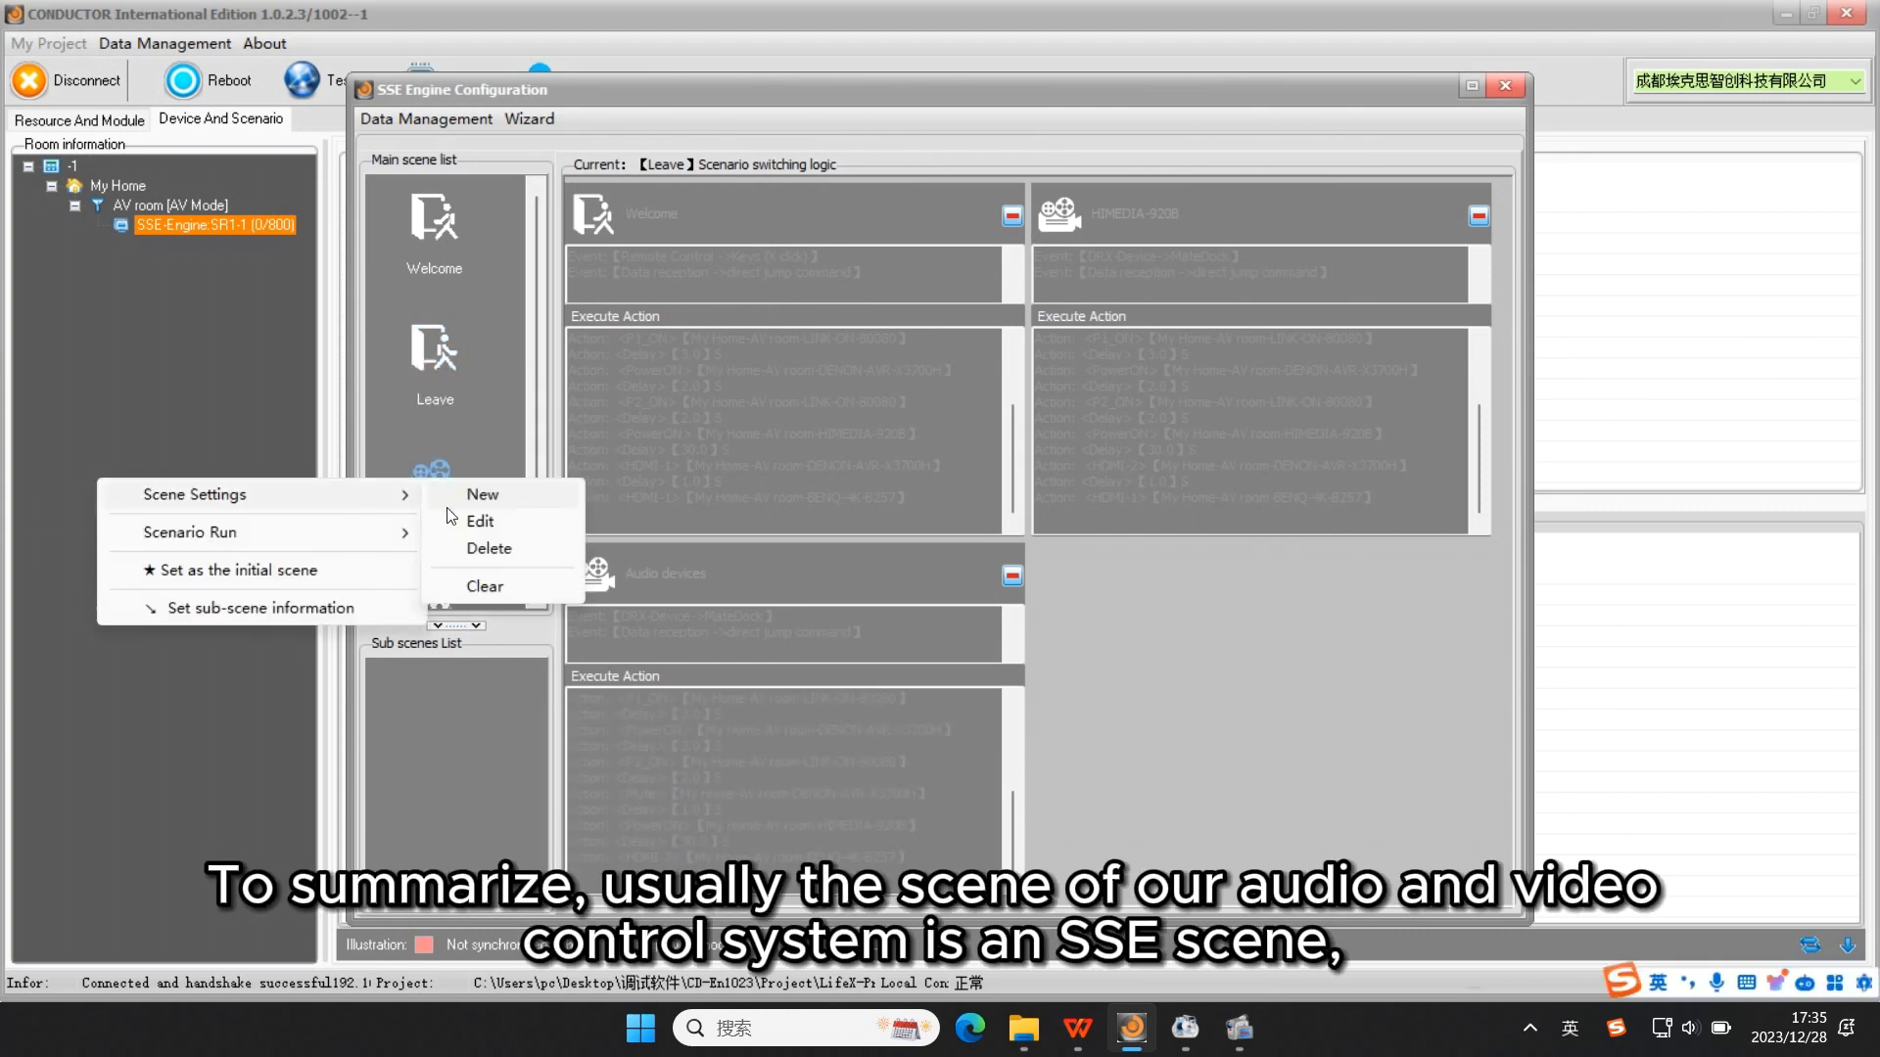
left_click(478, 525)
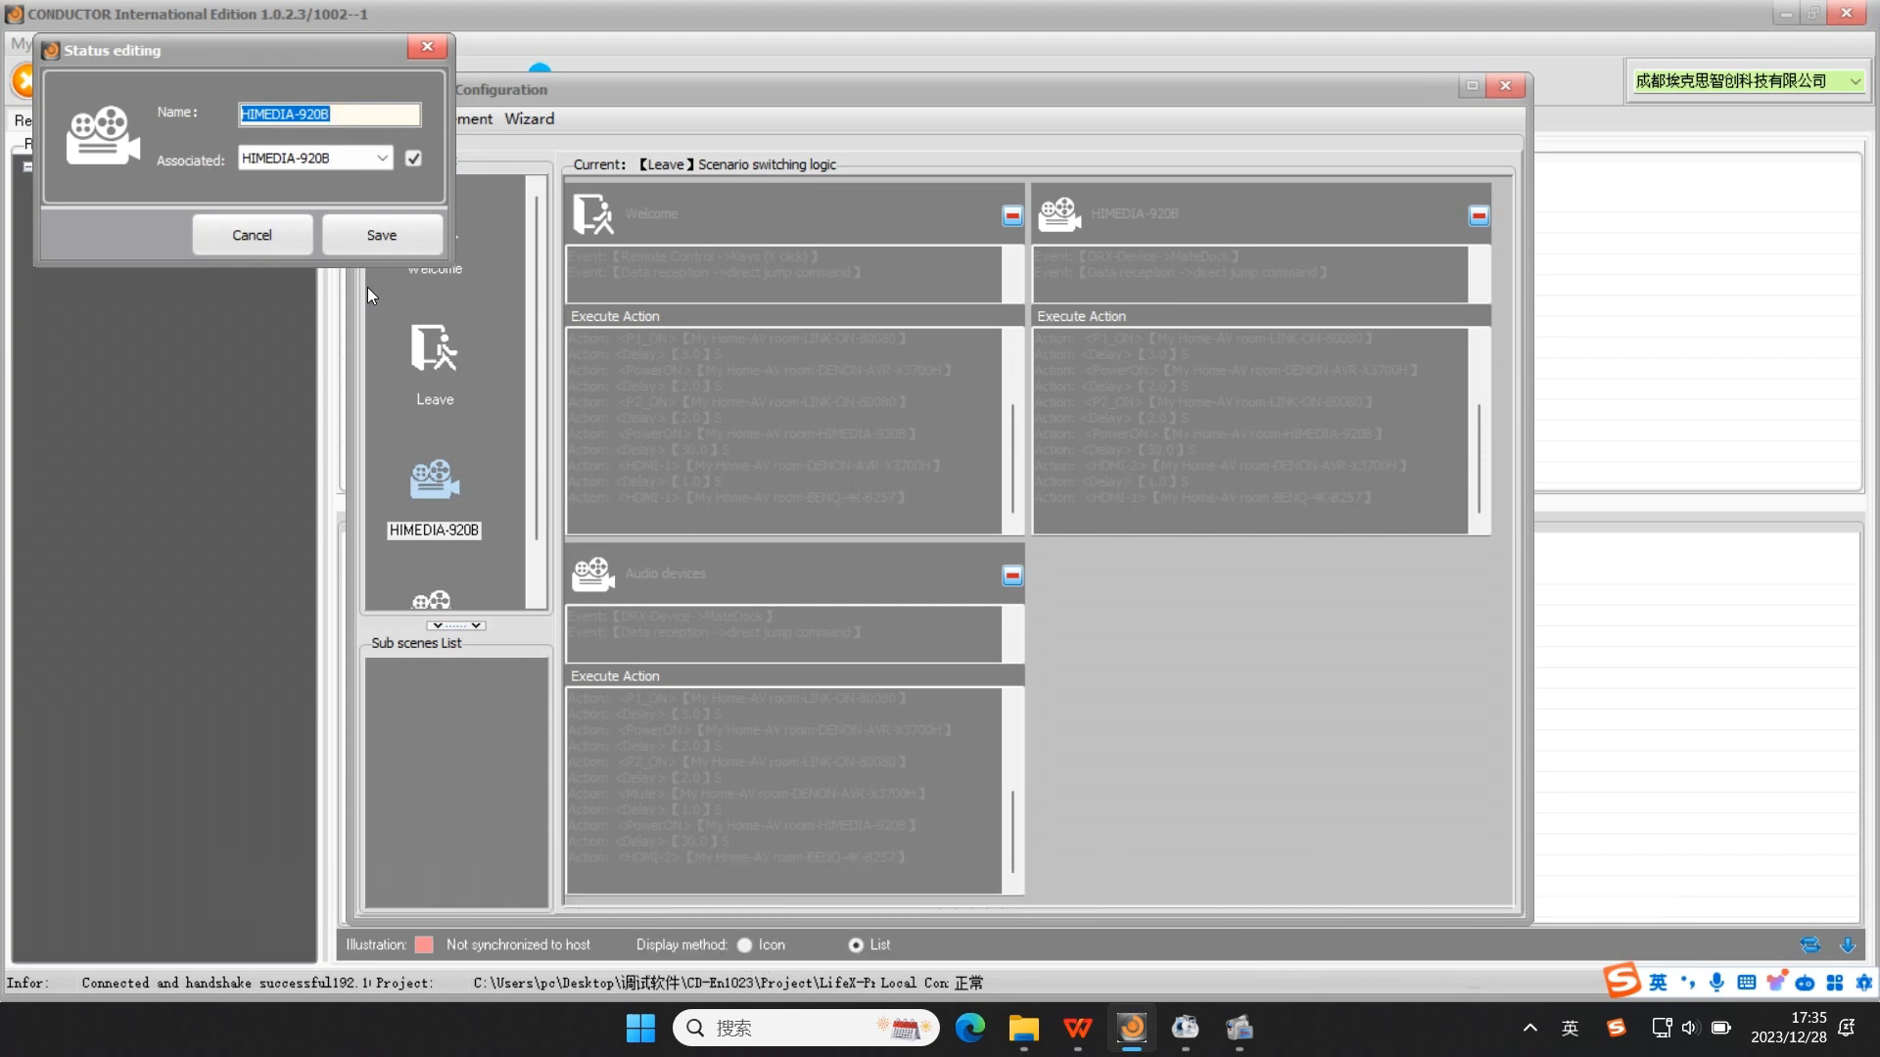
type("TV")
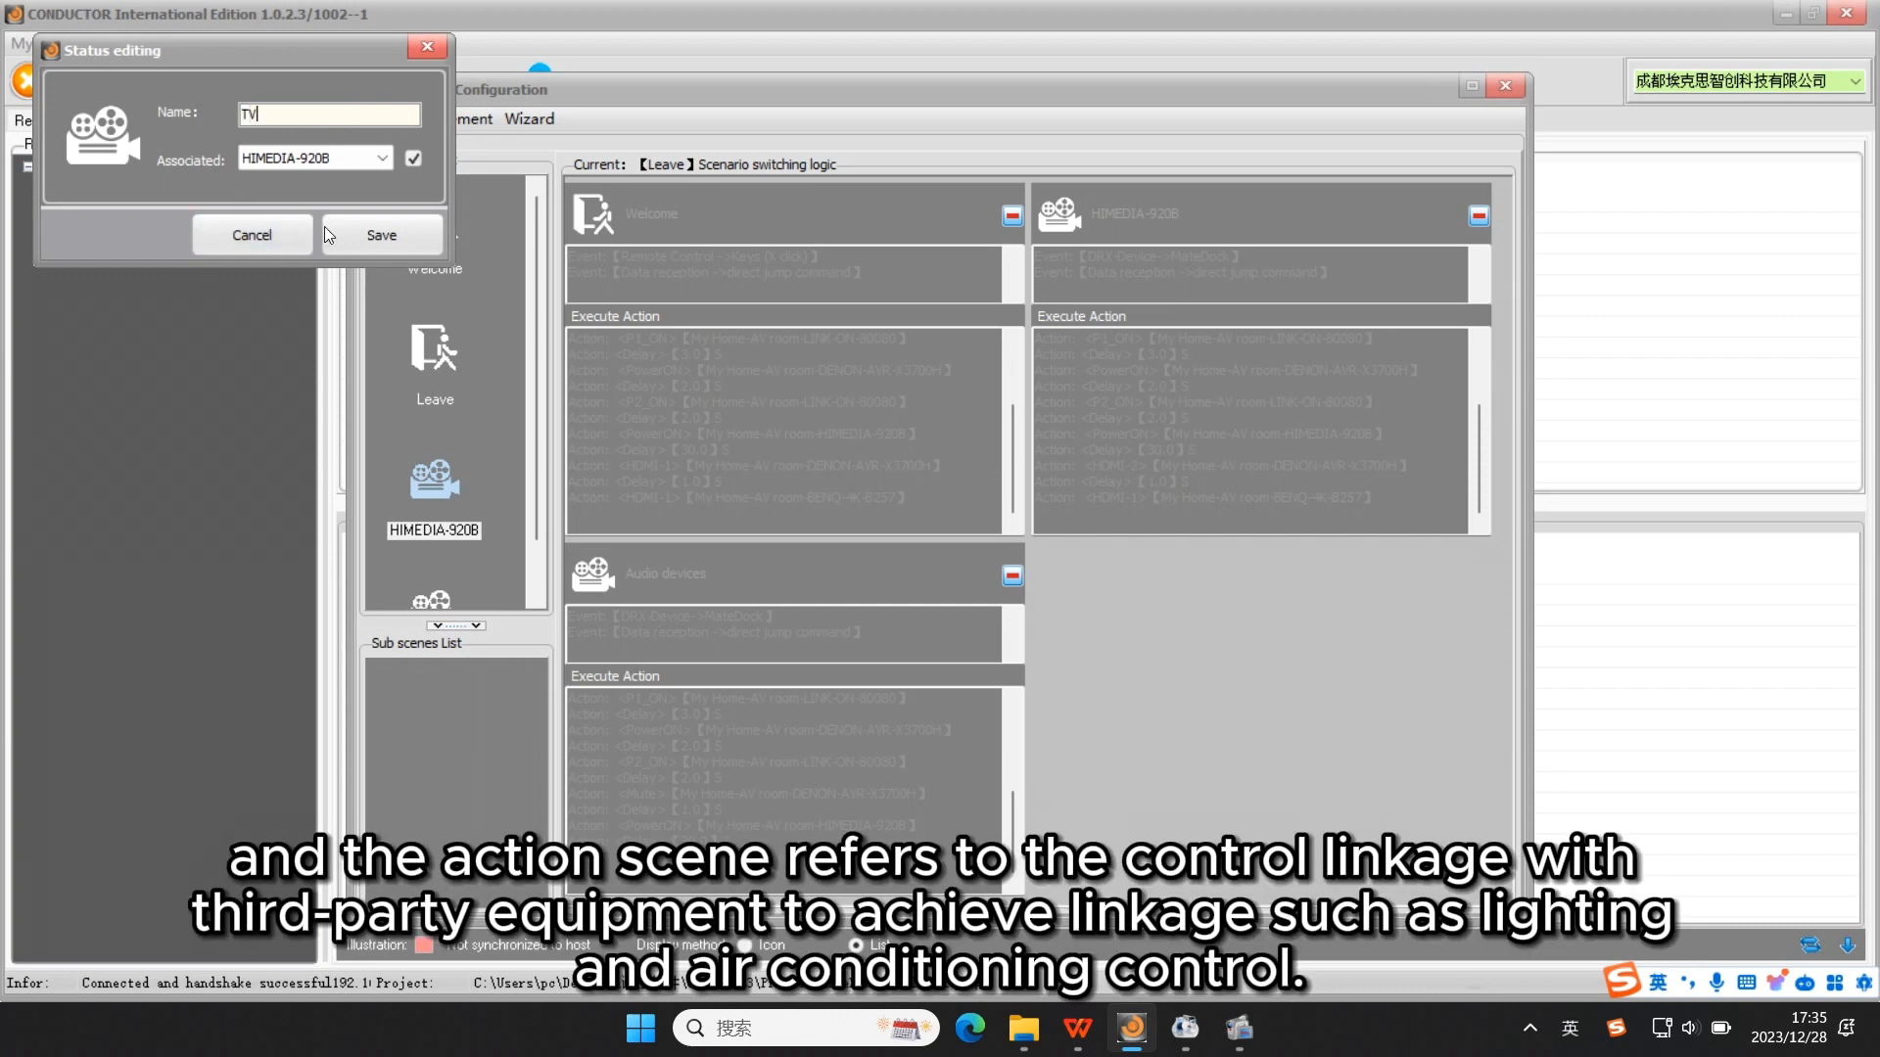
left_click(382, 235)
Step: Rename the Audio devices scene as Music, give it the handheld microphone icon, and save it
left_click(427, 547)
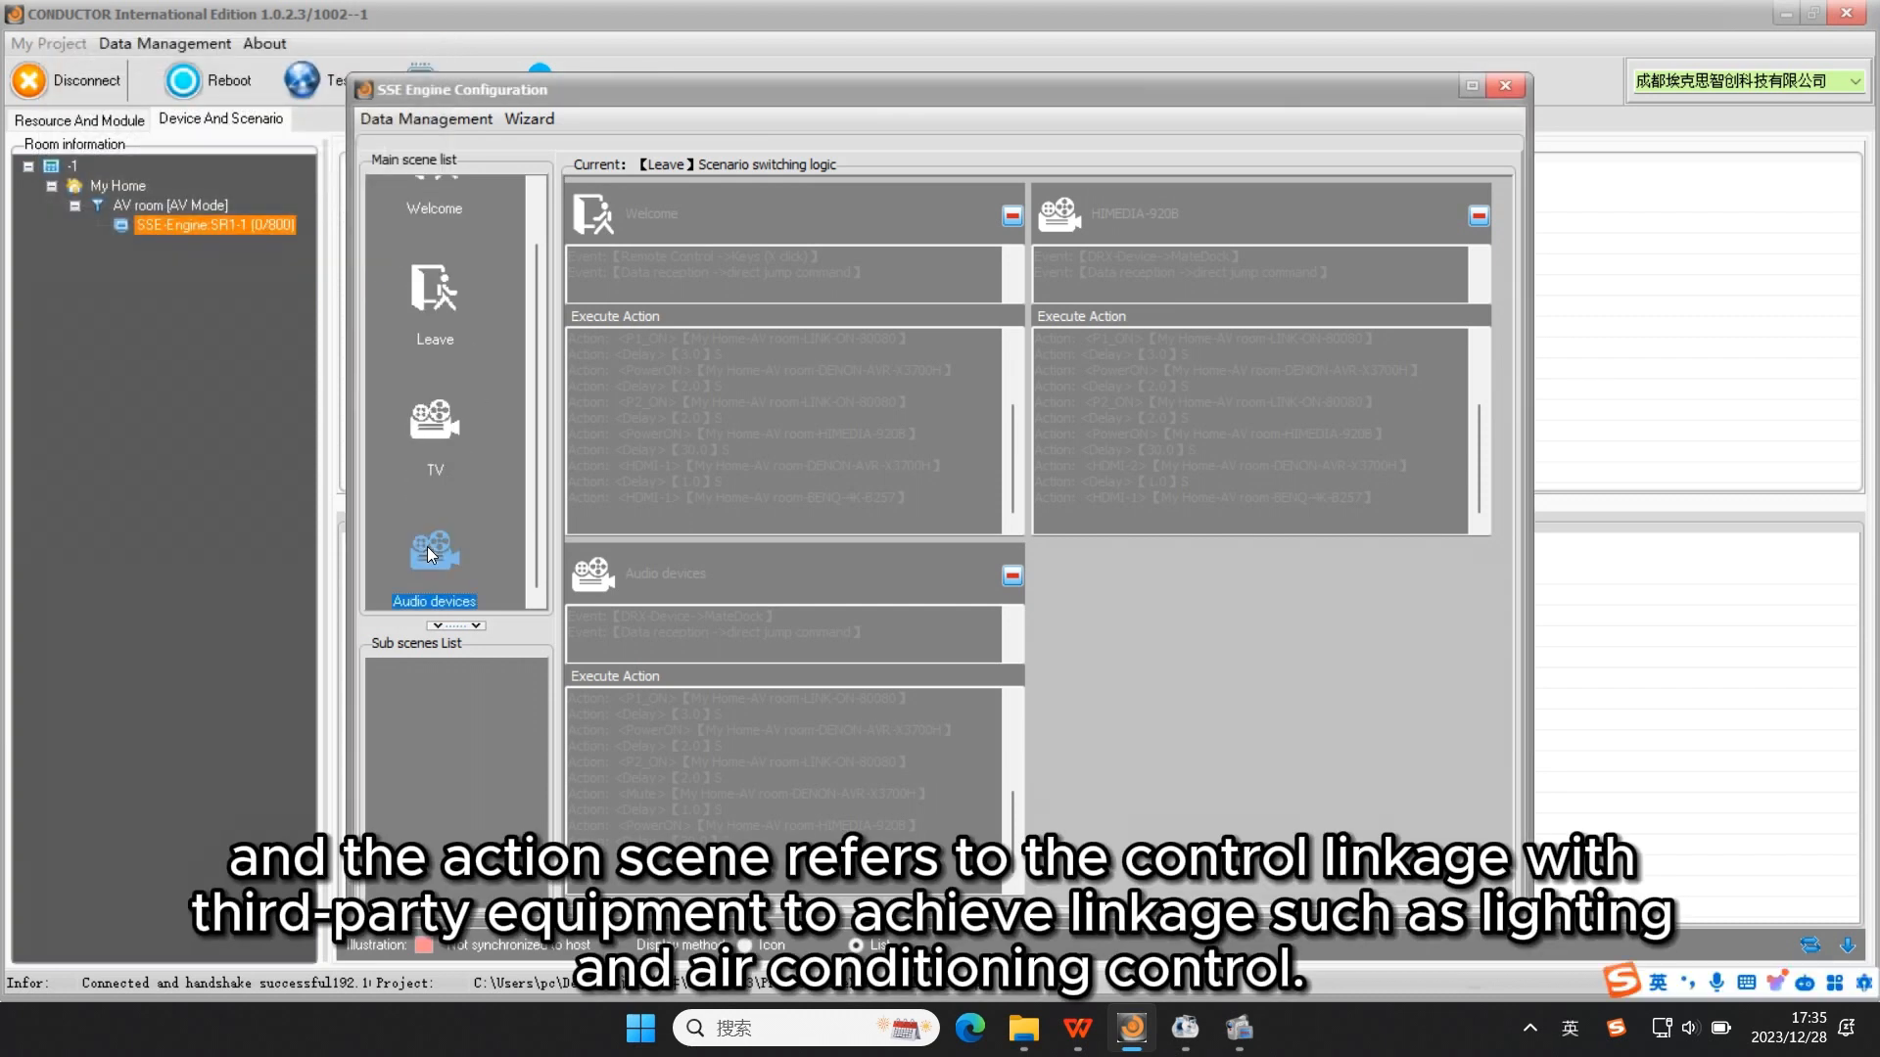
right_click(427, 546)
mouse_move(411, 560)
left_click(475, 592)
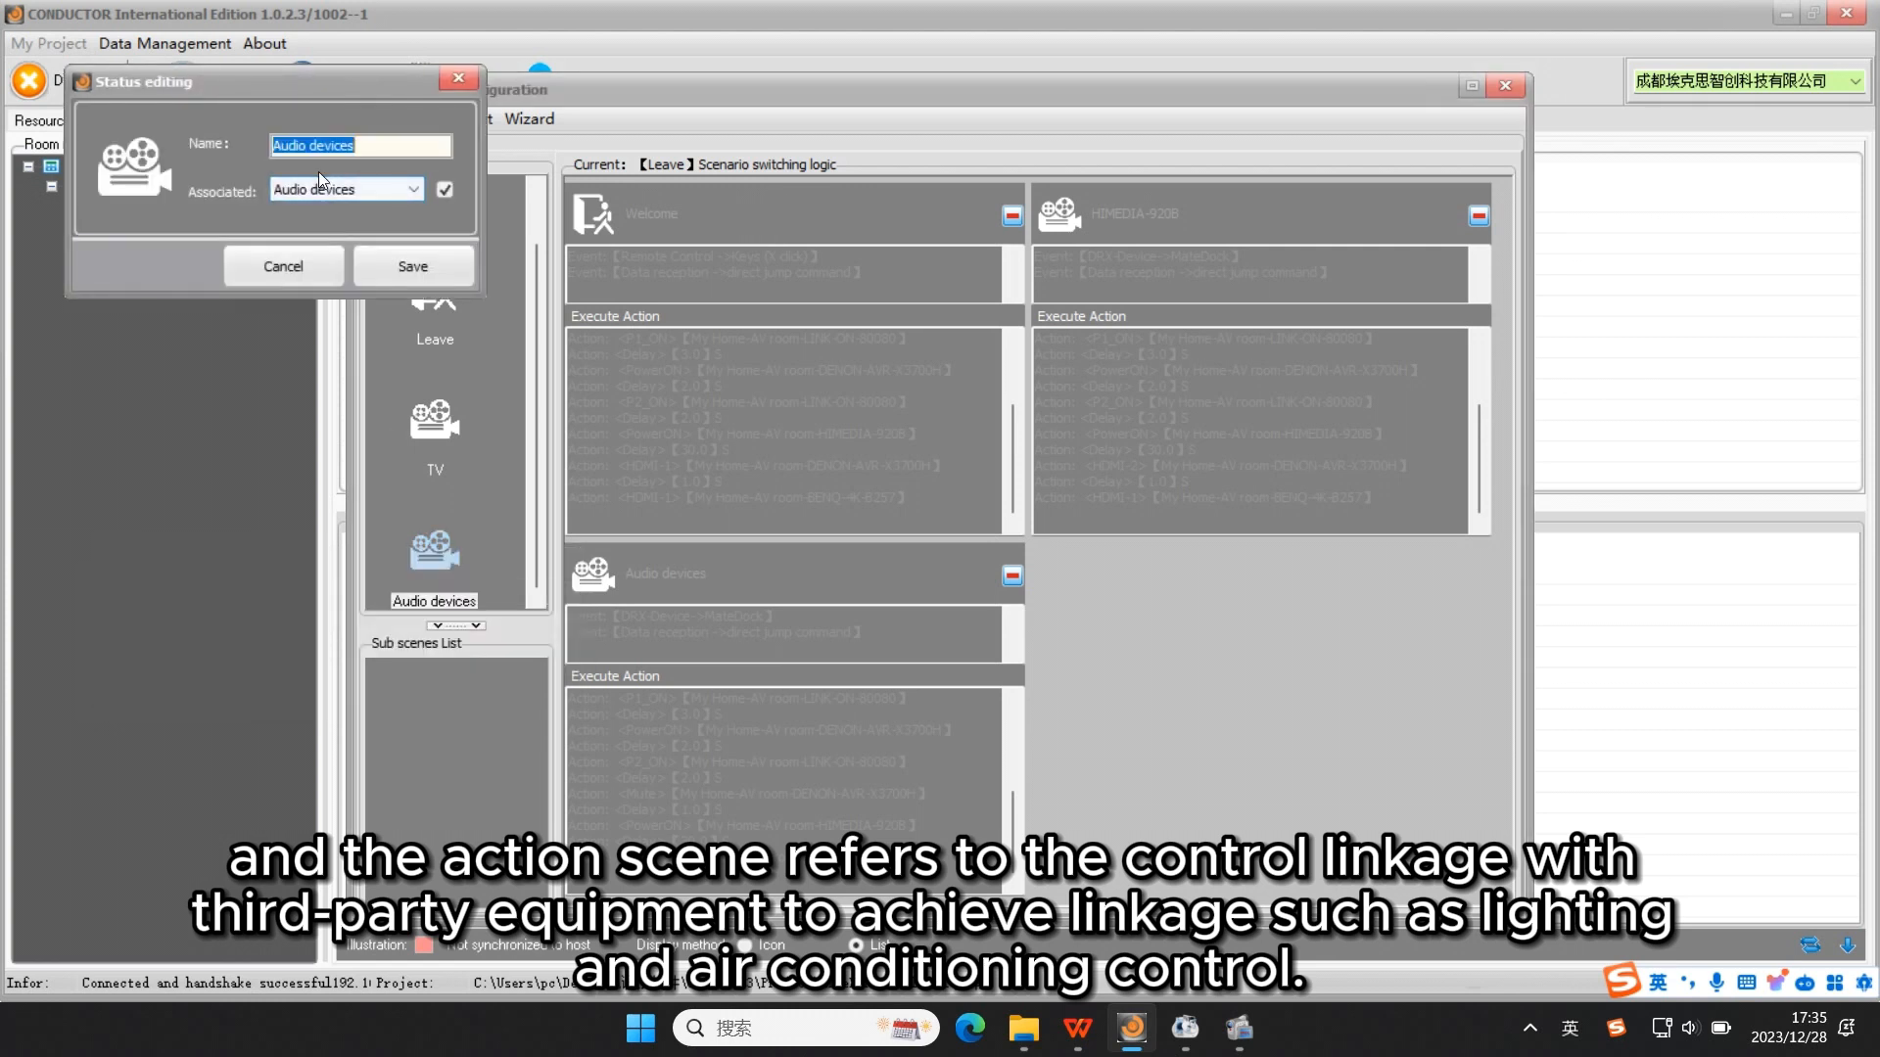
type("Musi")
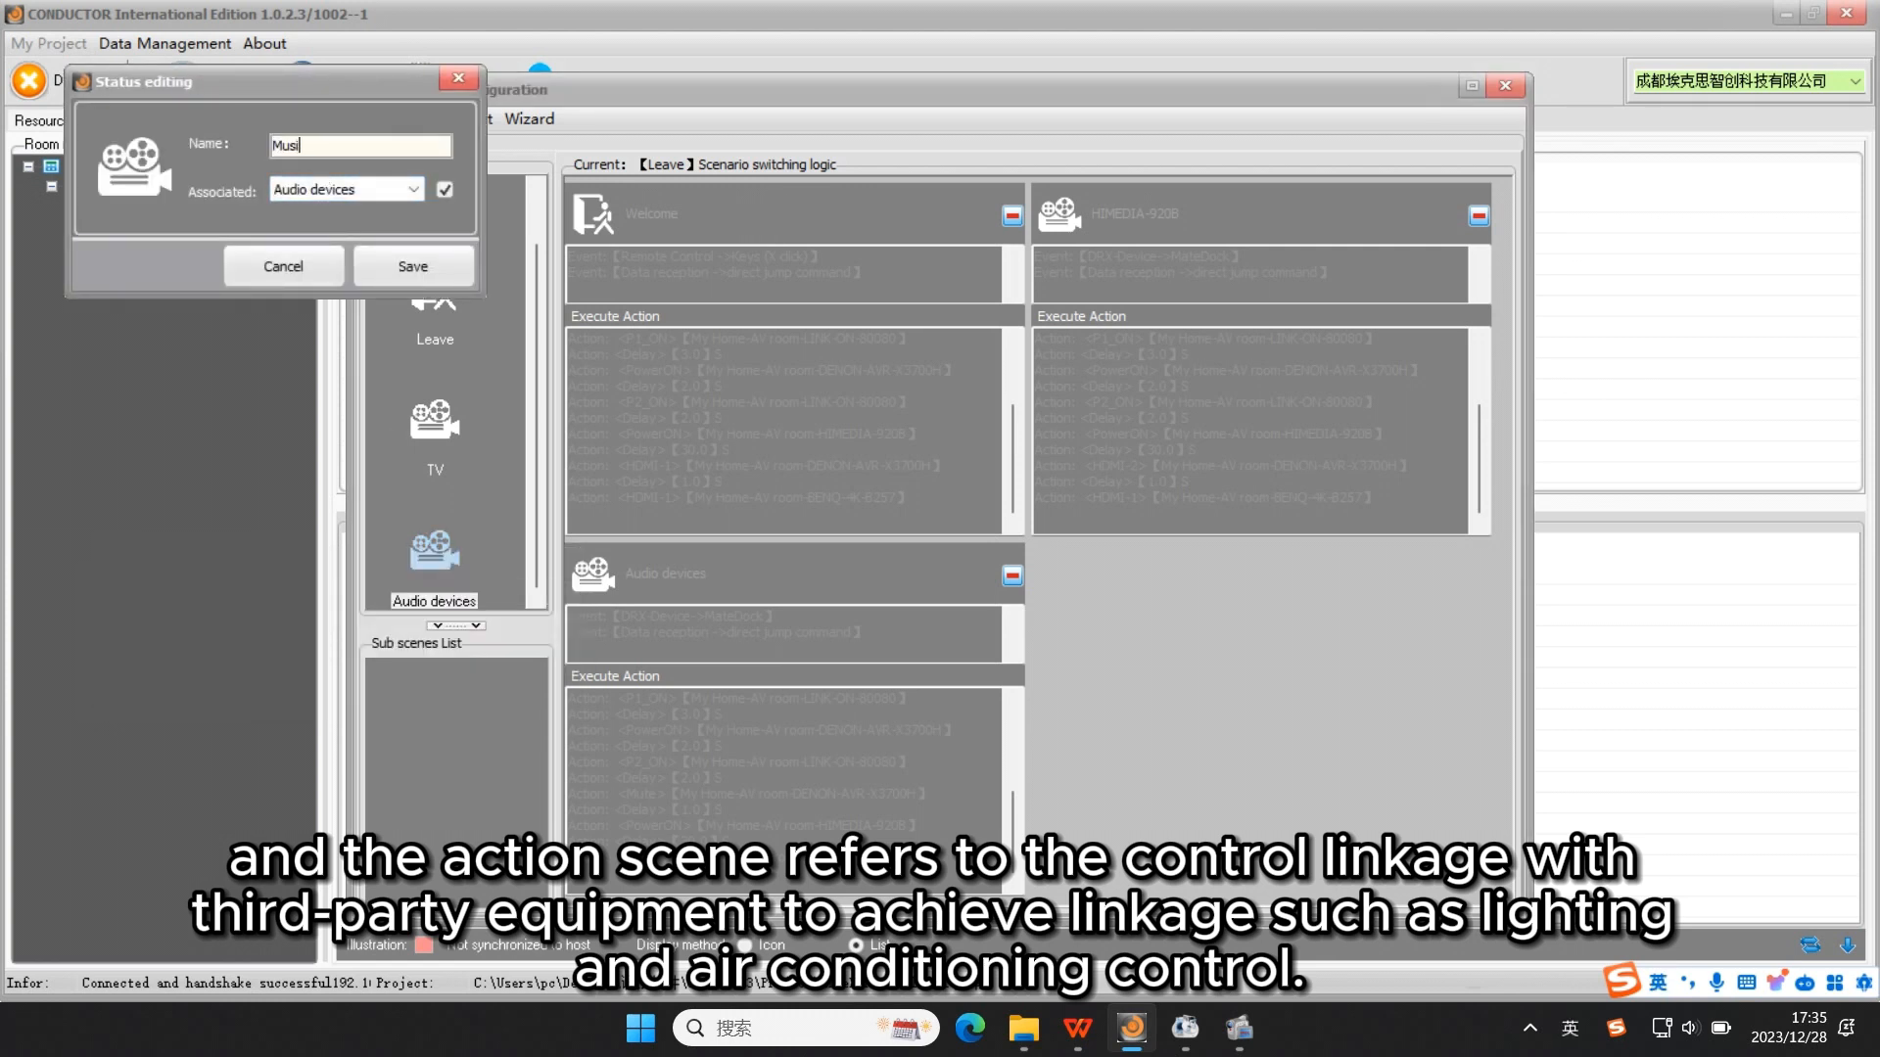
type("c")
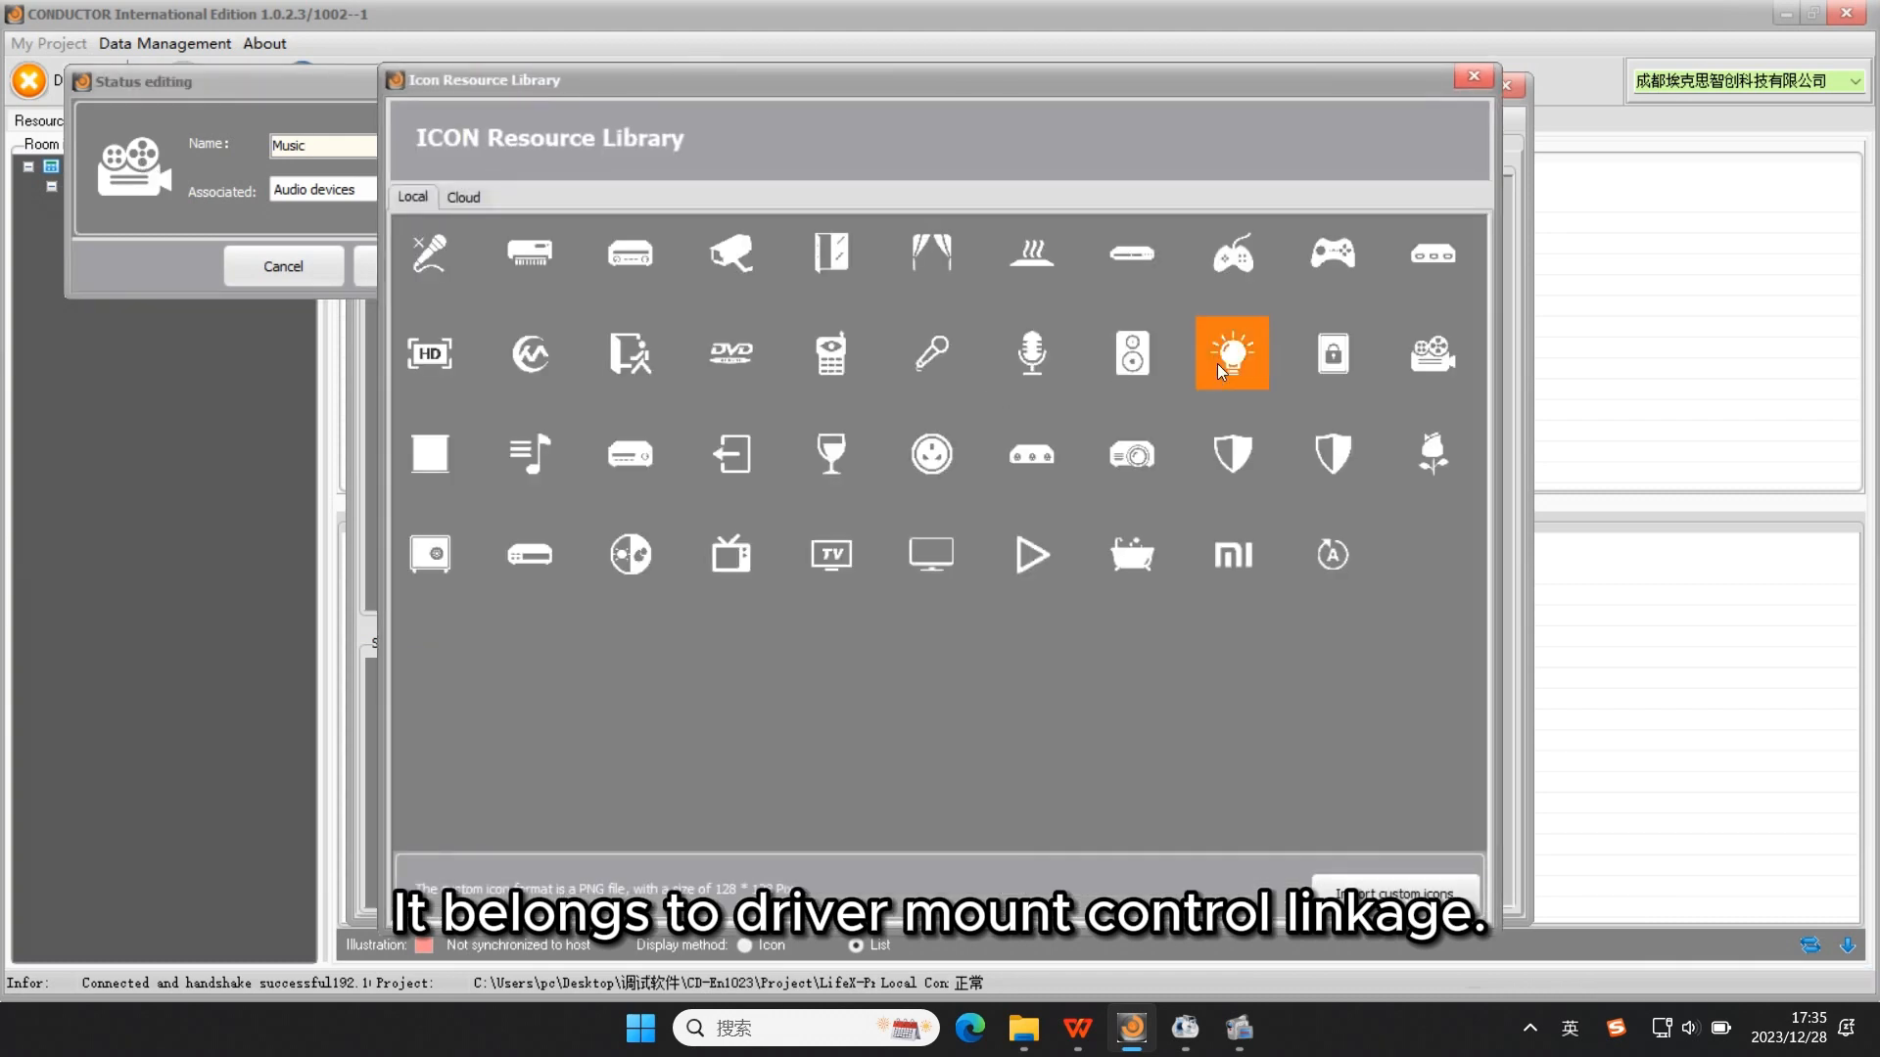
left_click(932, 354)
left_click(412, 266)
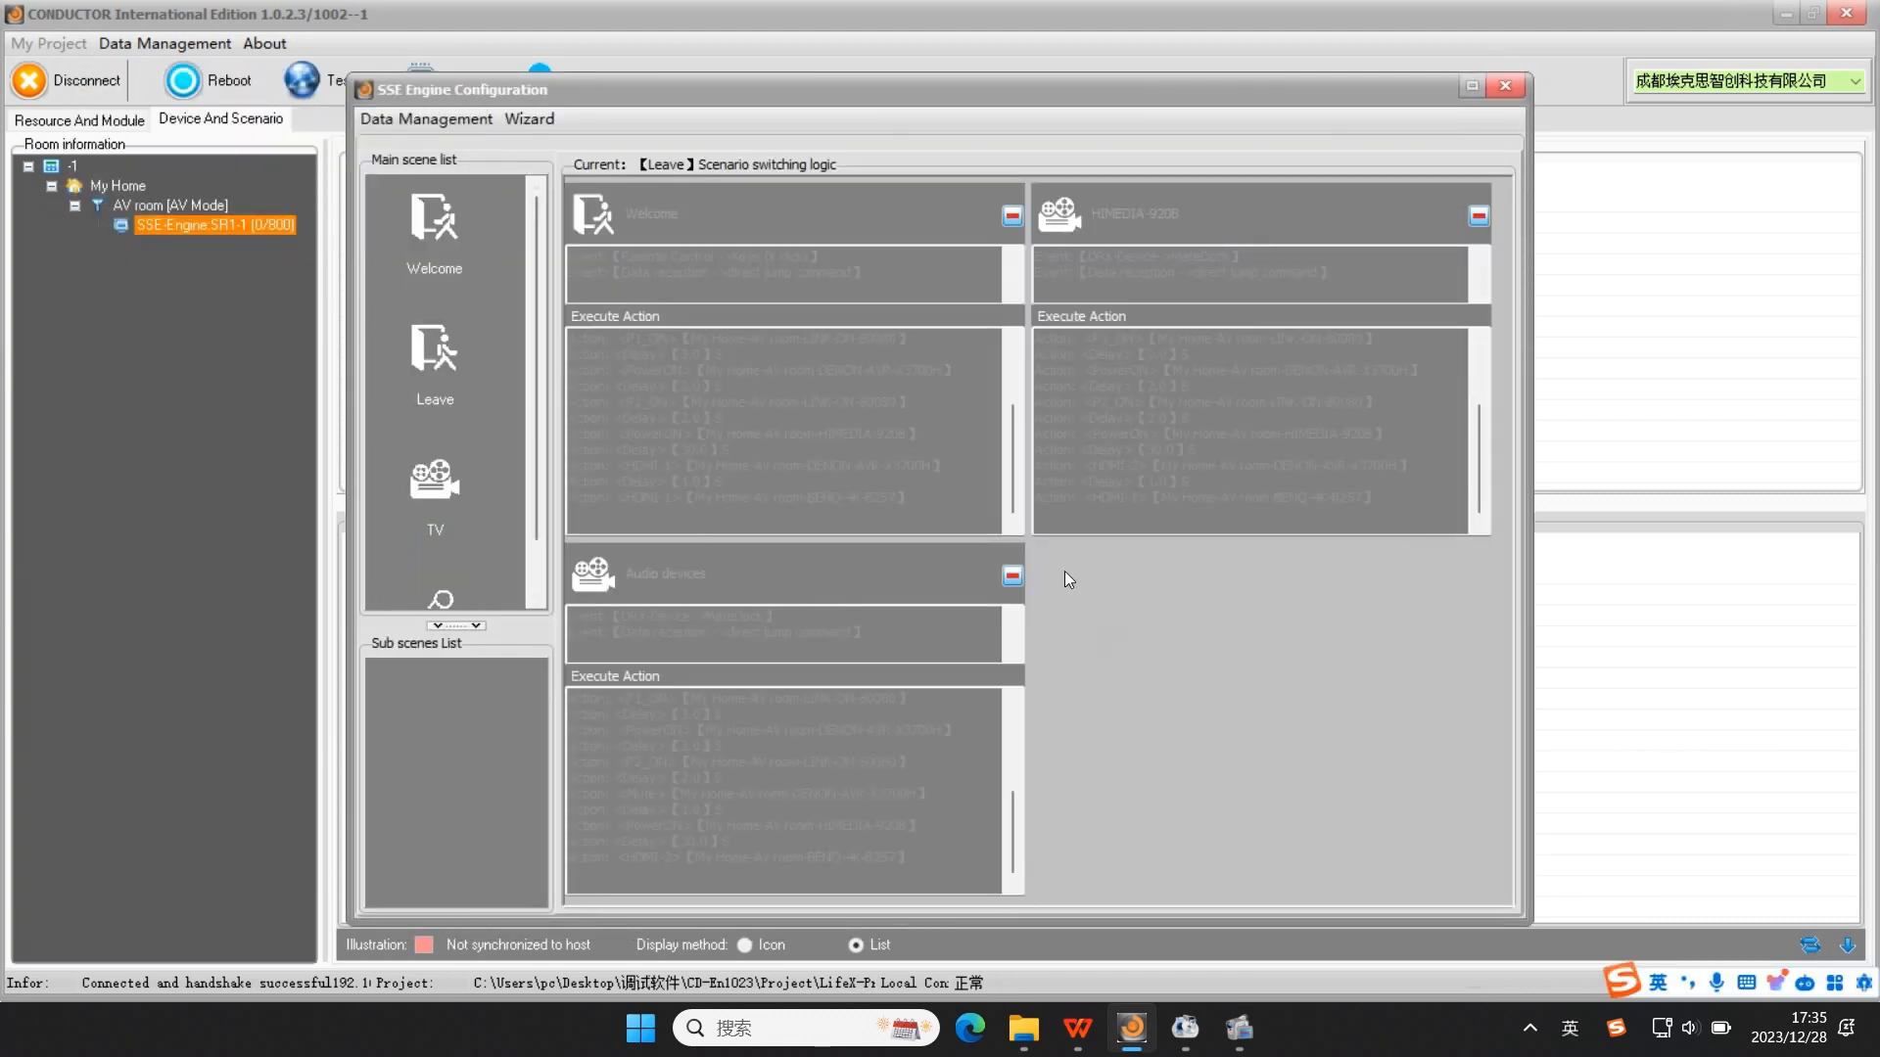
Step: Reorder the DENON-AVR-X3700H PowerON action in the Leave-to-Welcome switching sequence and save the scenario
double_click(492, 360)
left_click(731, 298)
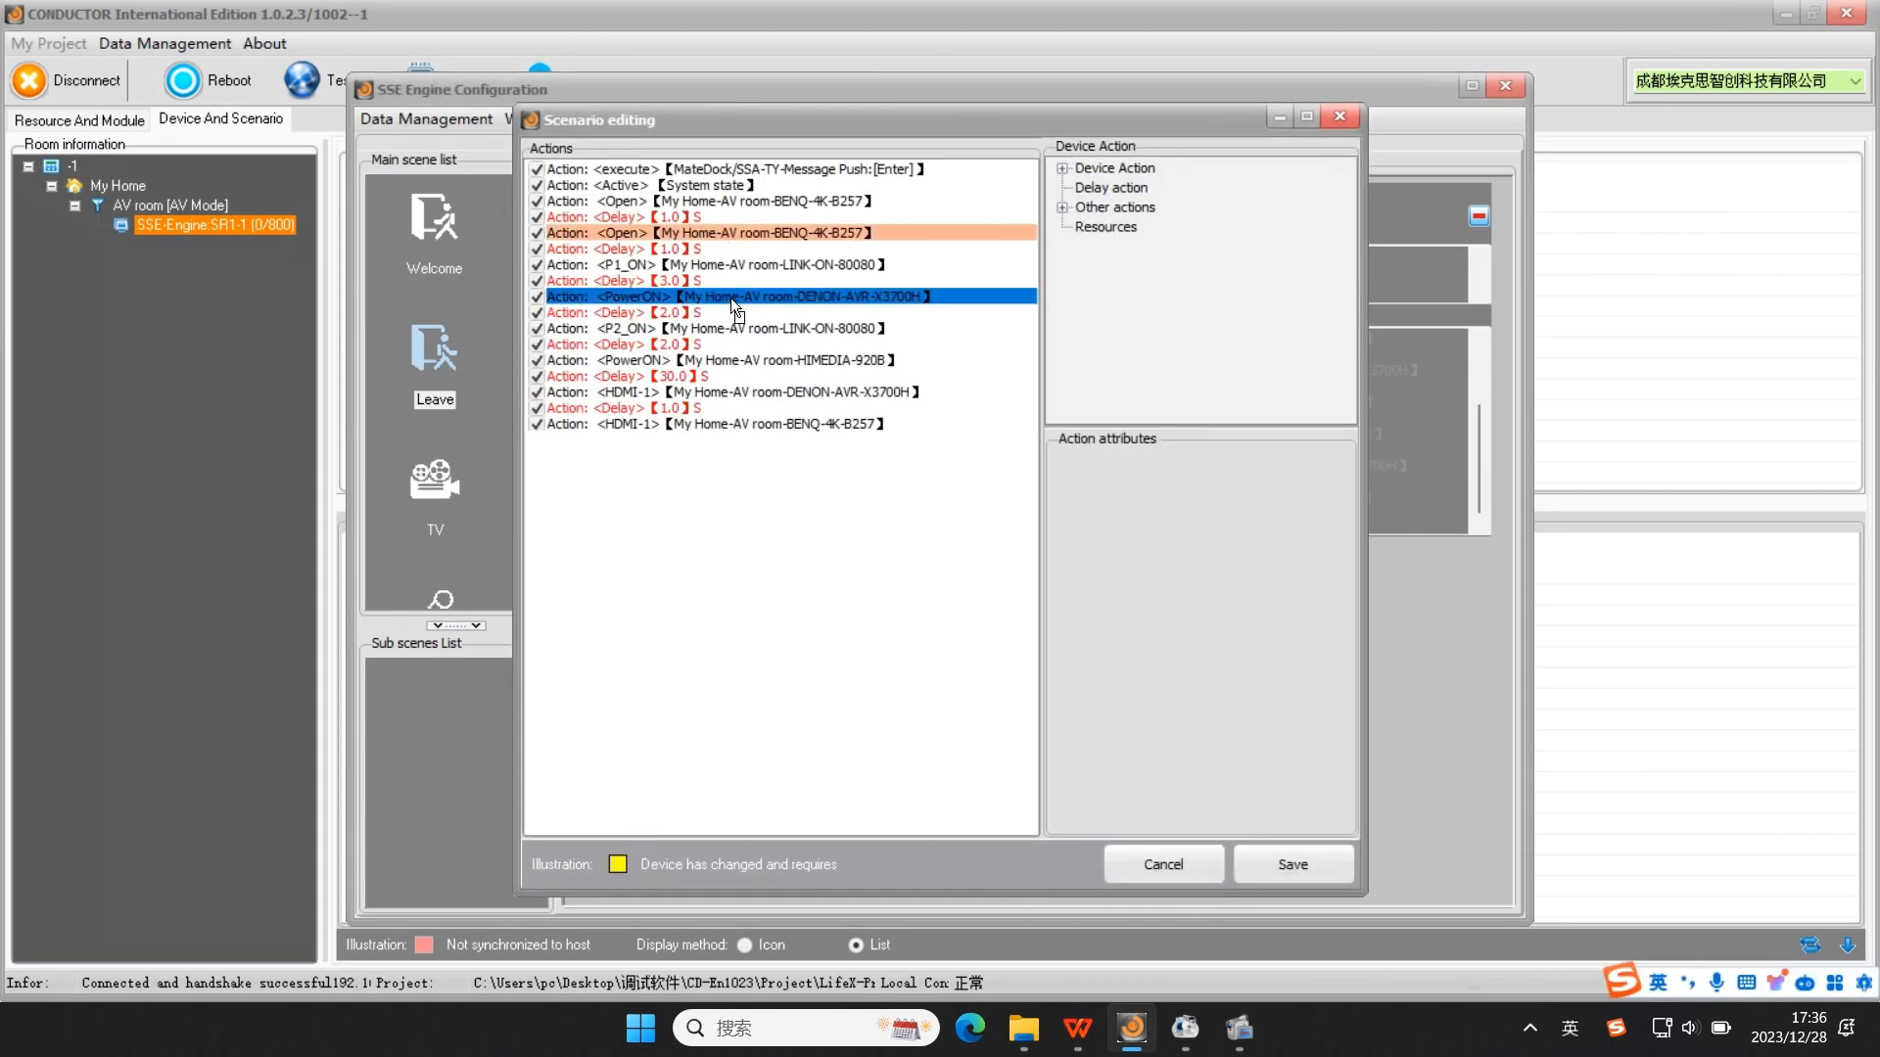
left_click(1293, 865)
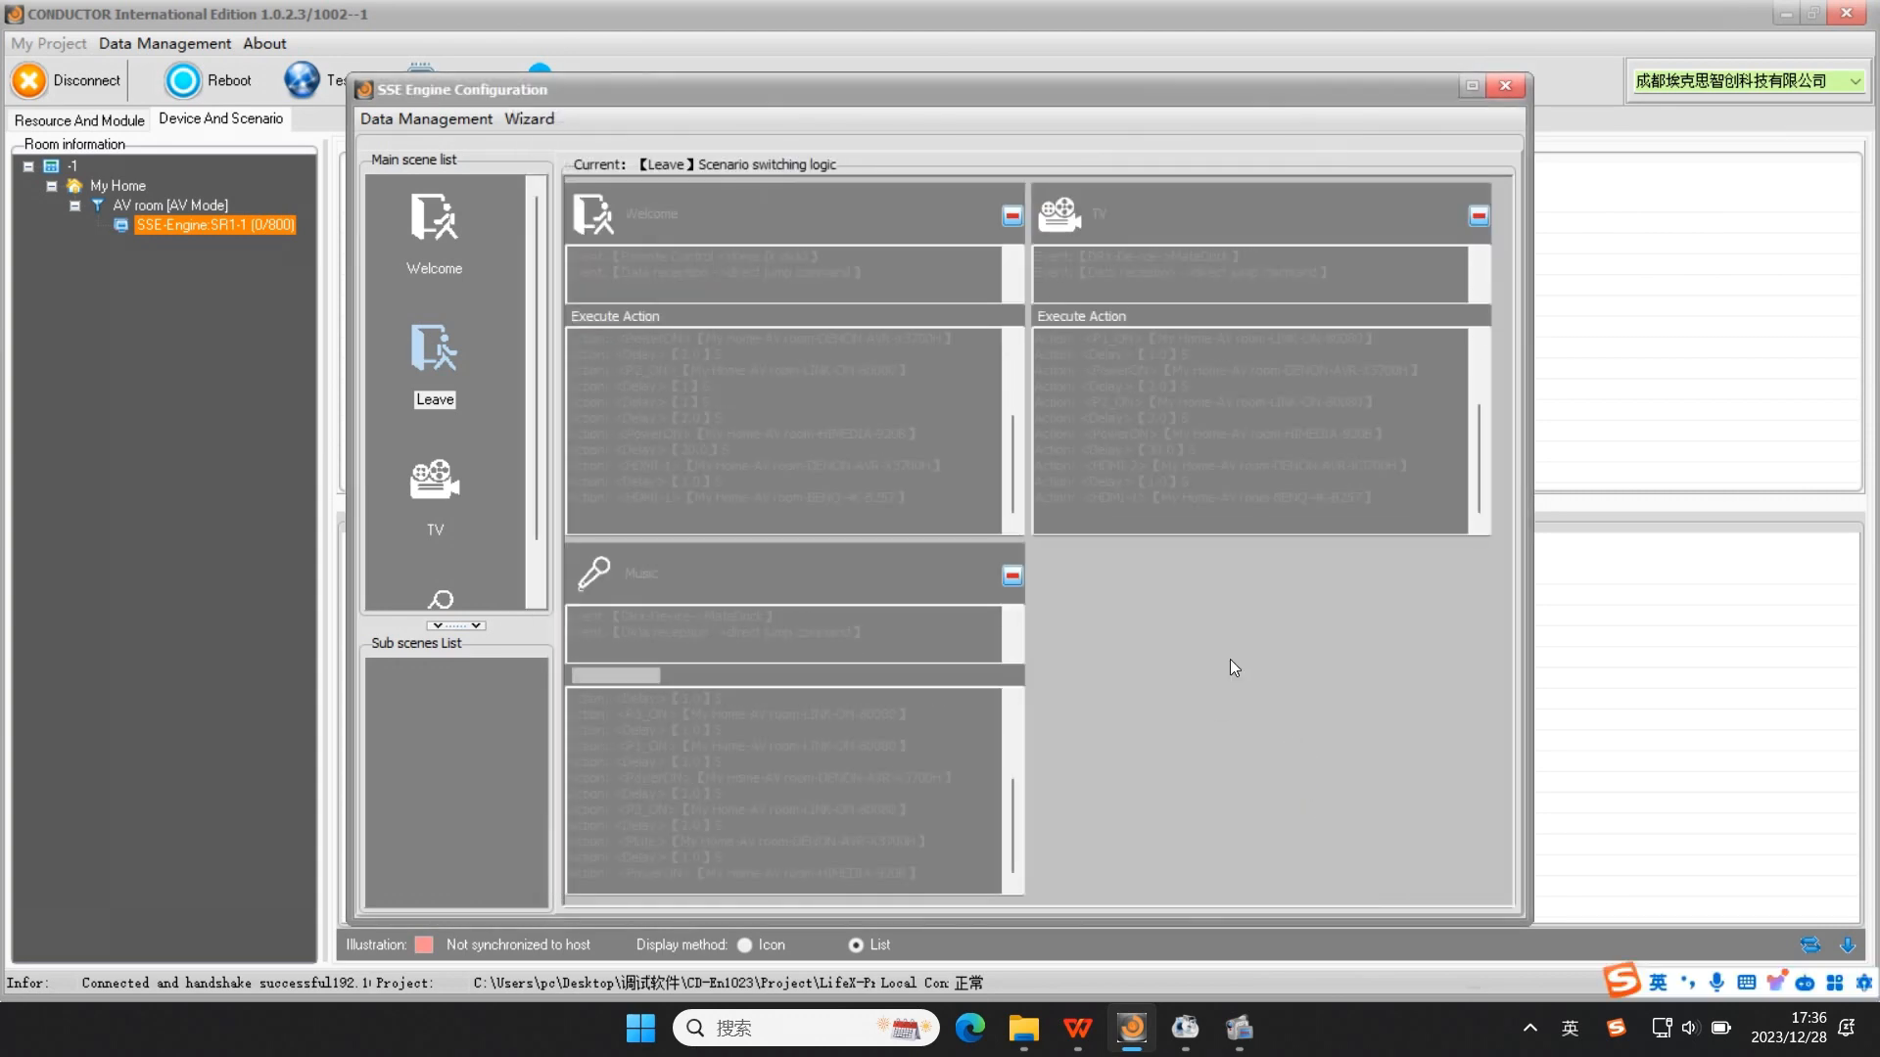
Step: Reopen the SSE-Engine SR1-1 configuration to check its AV device connections, and return to its main scene list
left_click(1505, 87)
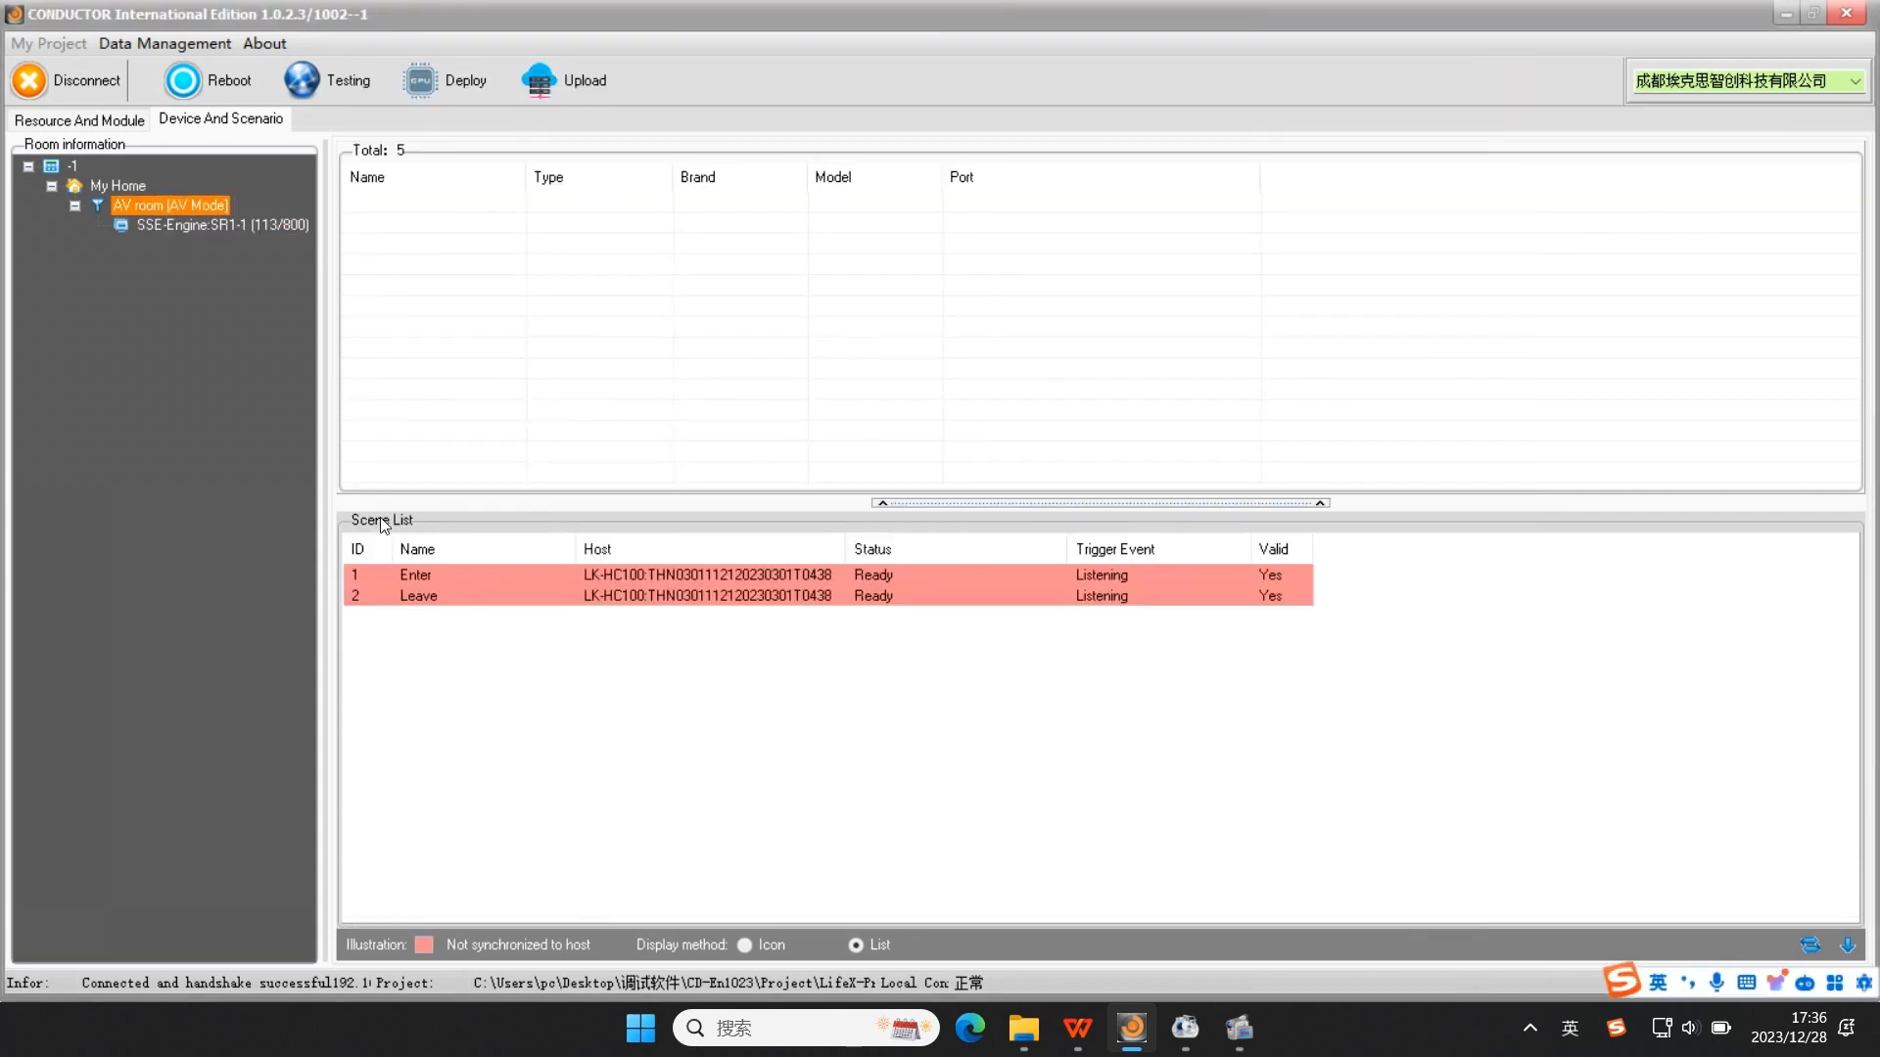
double_click(192, 228)
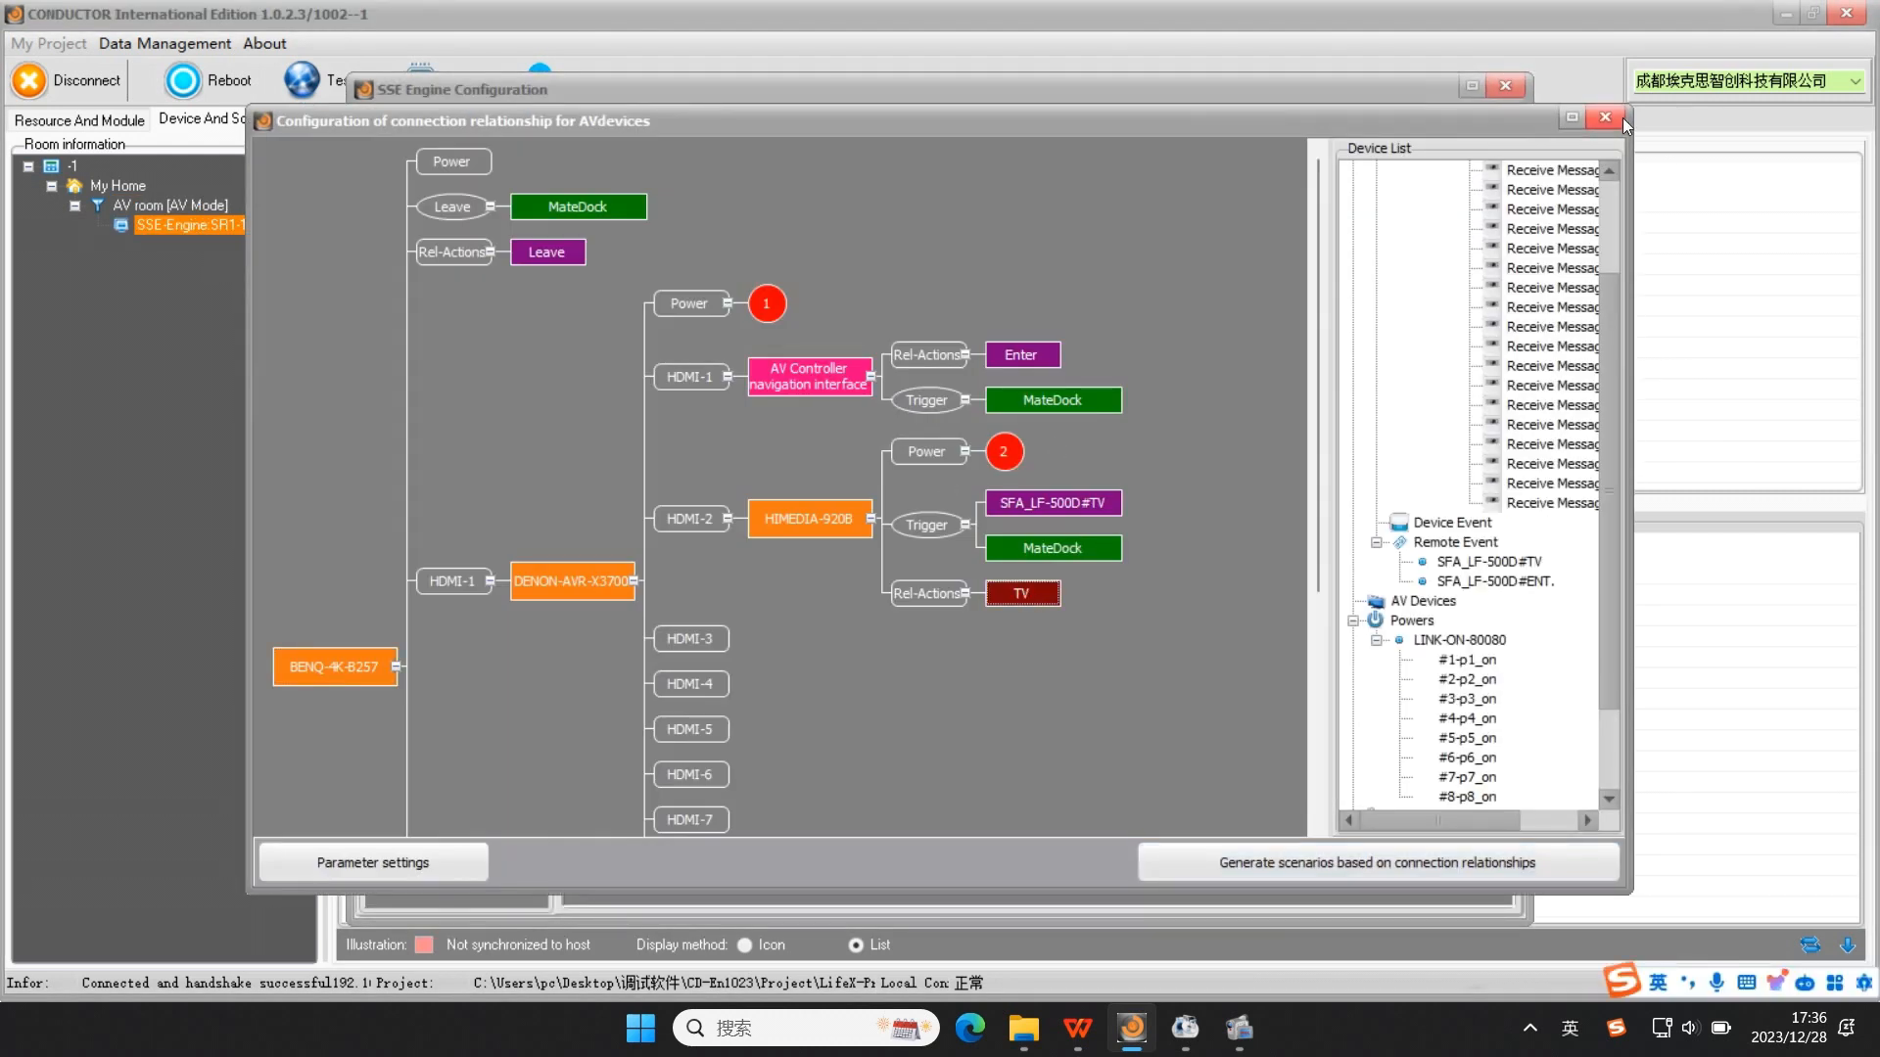
left_click(1607, 117)
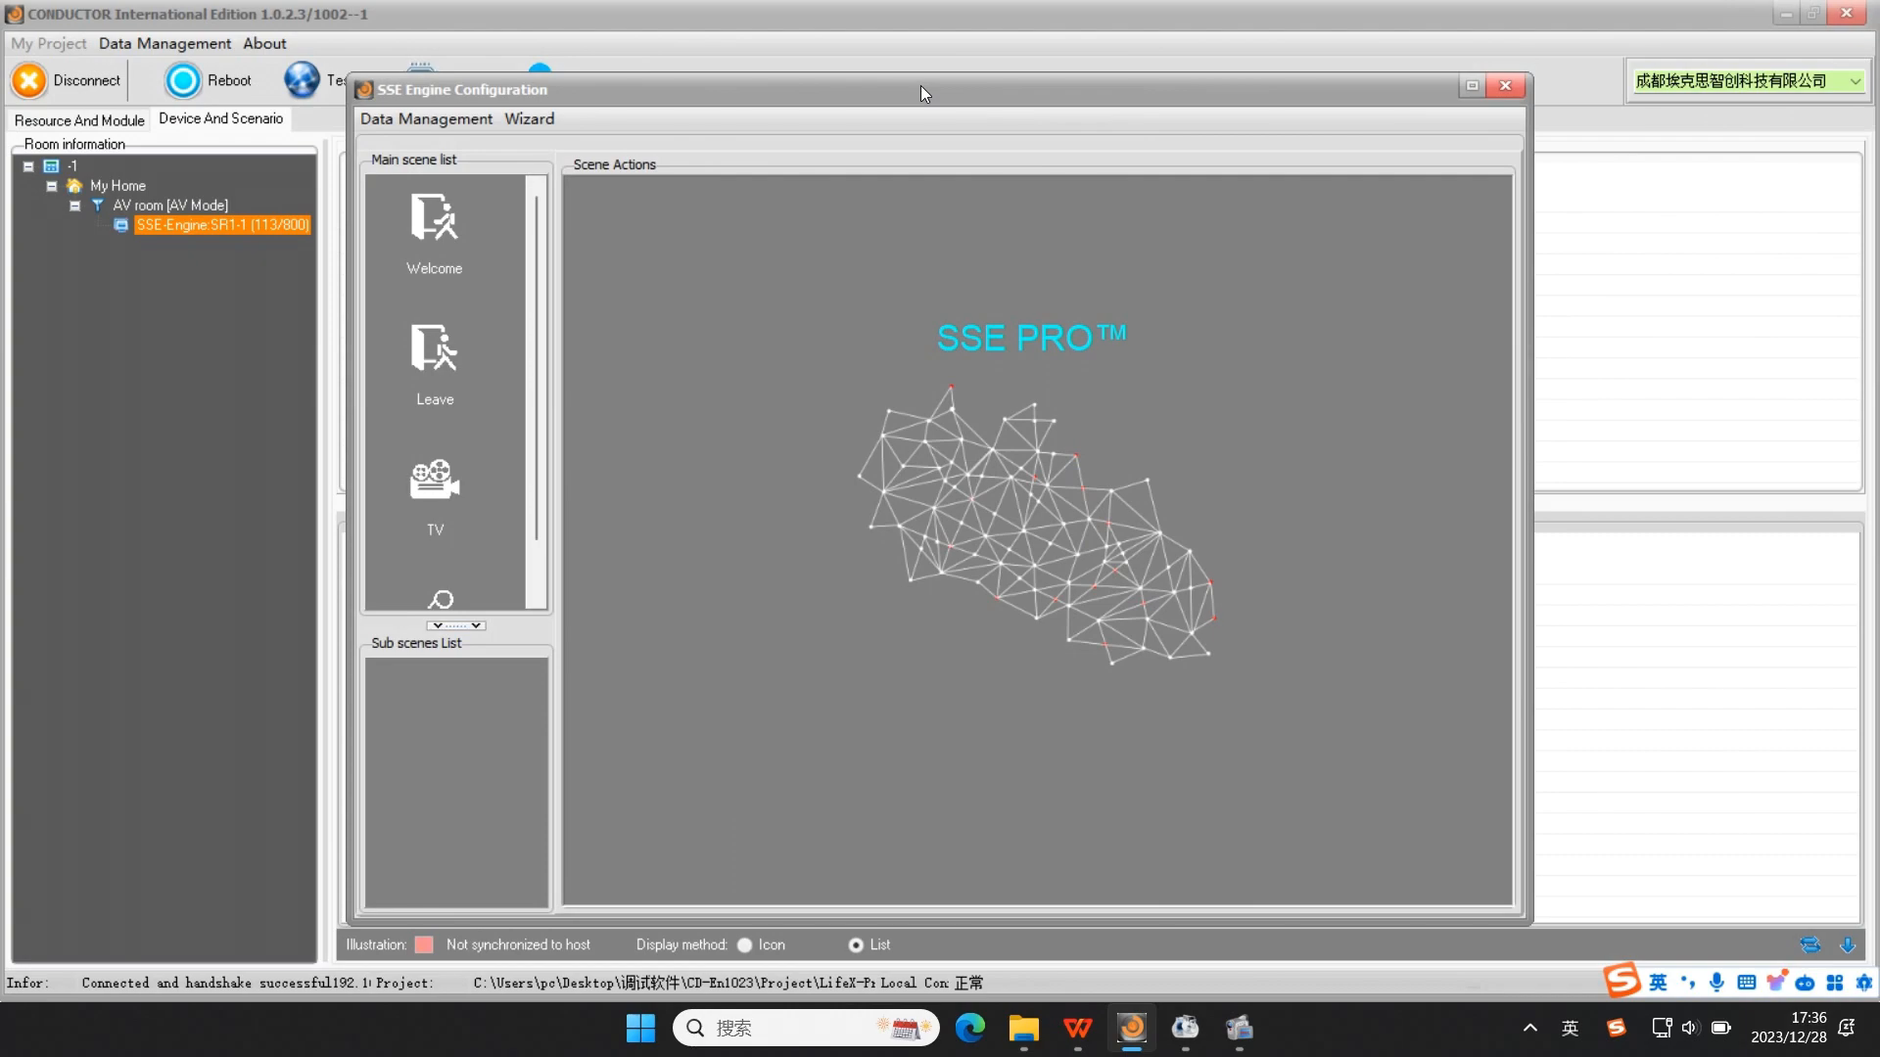